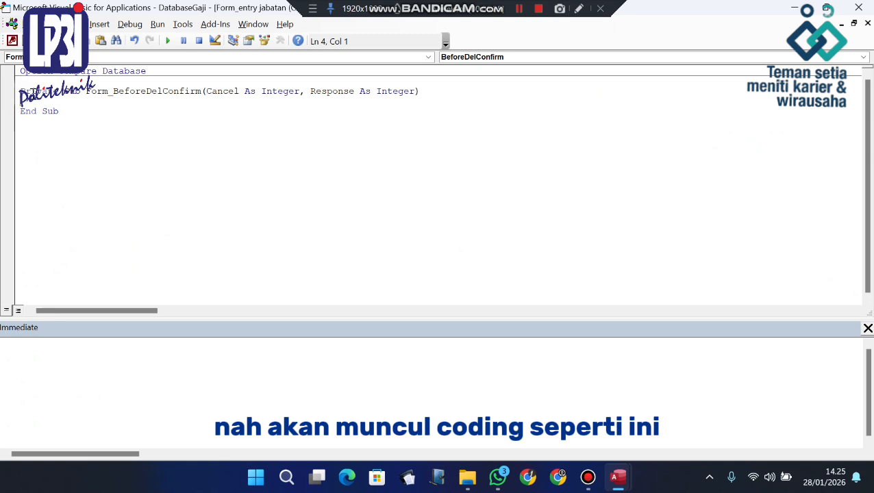
- Open Form Jabatan and add a test record with kkkk as both Kode Jabatan and Jabatan
{"action": "left_click", "coordinate": [519, 9]}
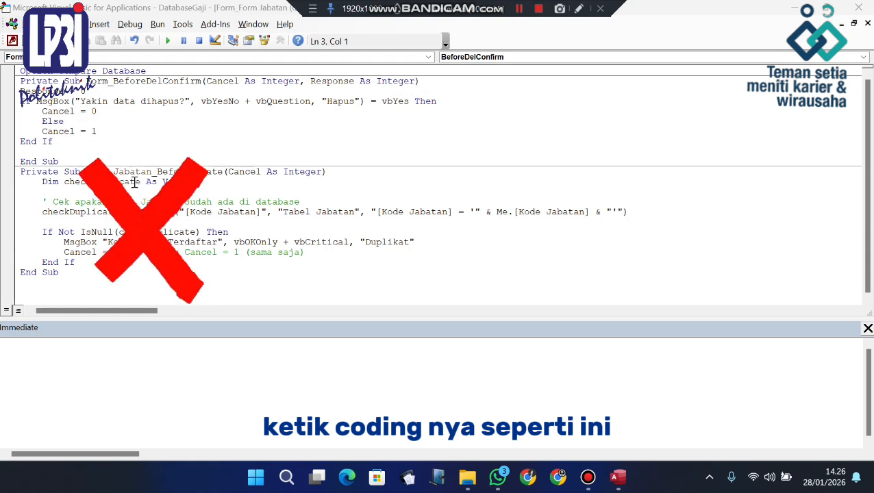
{"action": "left_click", "coordinate": [857, 8]}
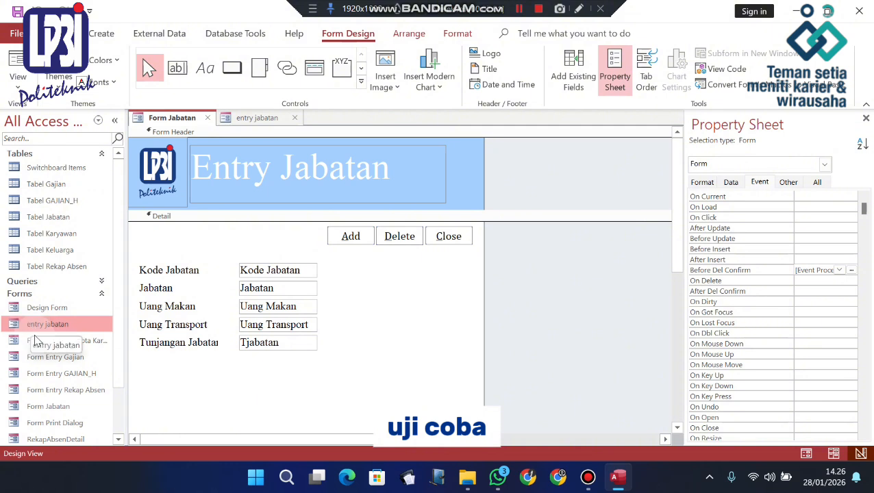
{"action": "double_click", "coordinate": [86, 408]}
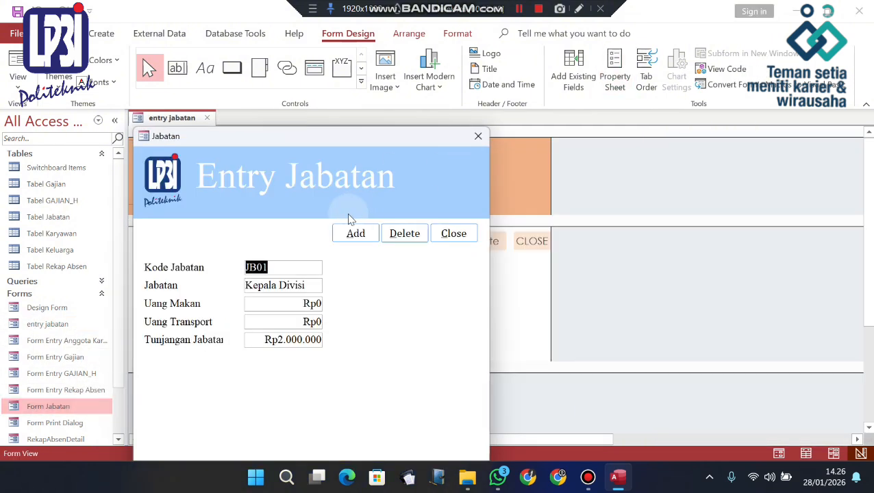
{"action": "left_click", "coordinate": [349, 234]}
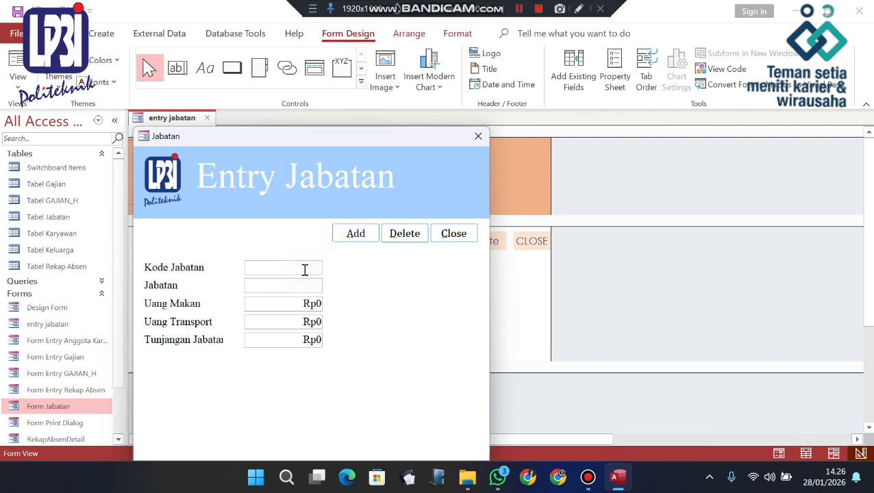
{"action": "type", "text": "kkkk"}
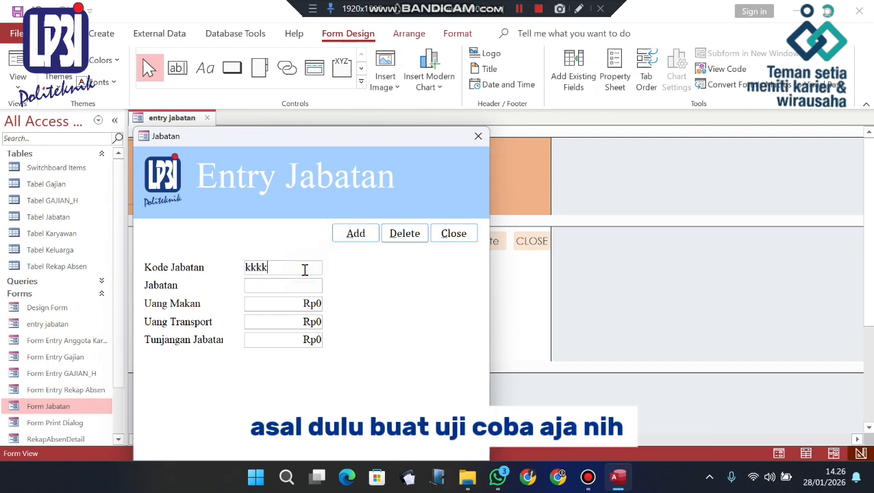
{"action": "left_click", "coordinate": [302, 283]}
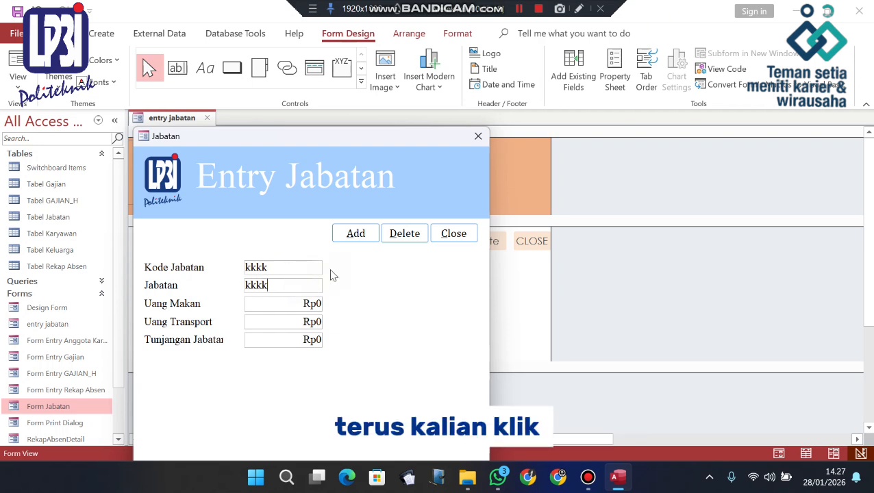
- Request deletion of the test record, decline the Hapus confirmation, and close the form without saving its design changes
{"action": "left_click", "coordinate": [417, 238]}
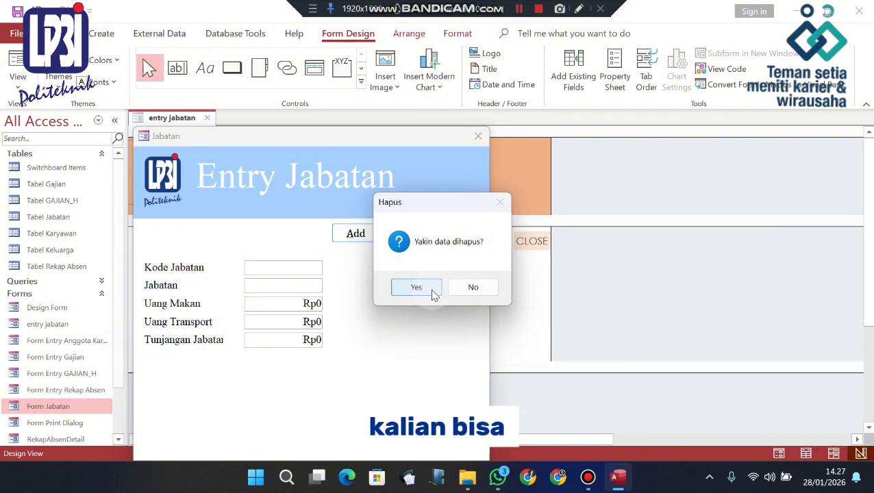
{"action": "left_click", "coordinate": [471, 287]}
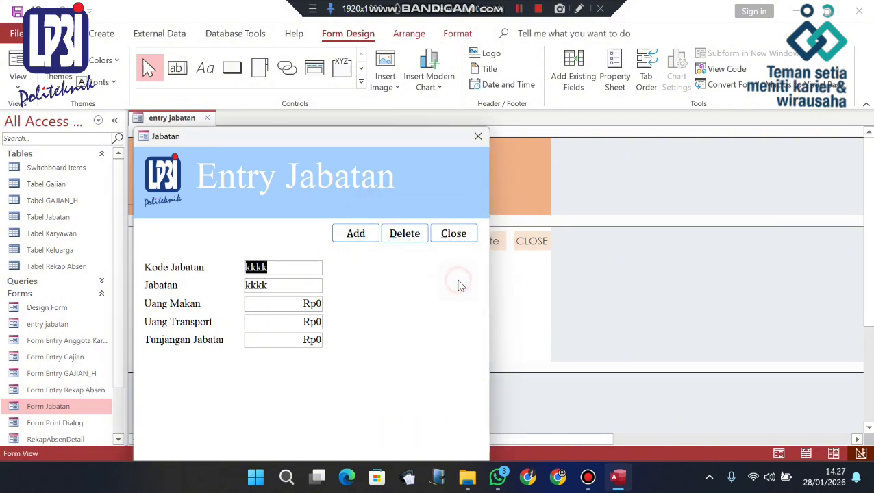
{"action": "left_click", "coordinate": [453, 241]}
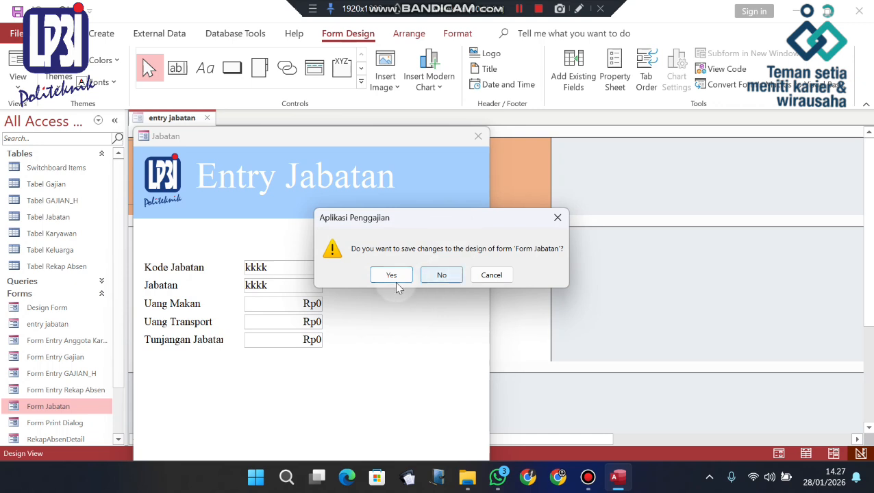
{"action": "left_click", "coordinate": [434, 275]}
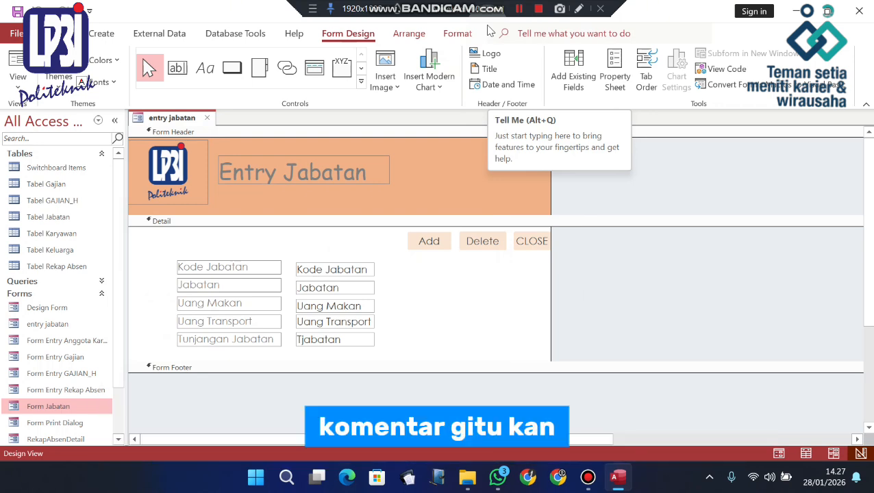
- Widen the entry jabatan form slightly and open the Before Update event procedure of its Kode Jabatan text box
{"action": "left_click", "coordinate": [409, 32]}
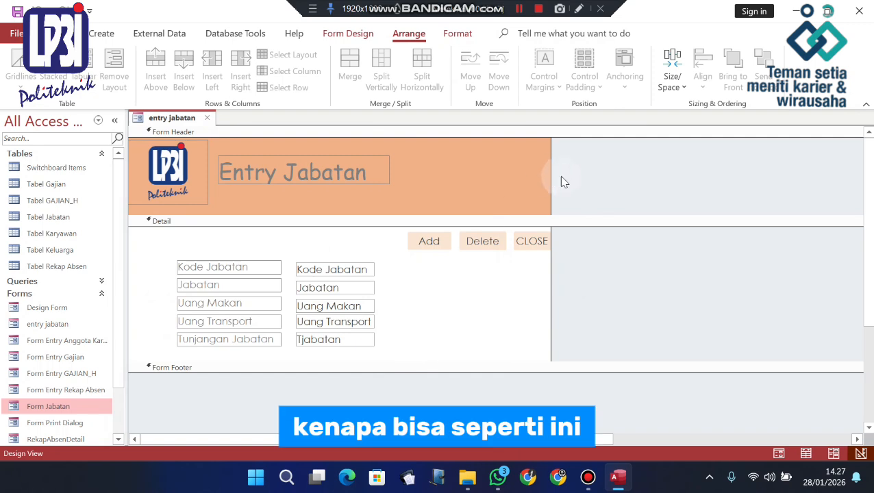
{"action": "left_click_drag", "start_coordinate": [552, 183], "coordinate": [568, 180]}
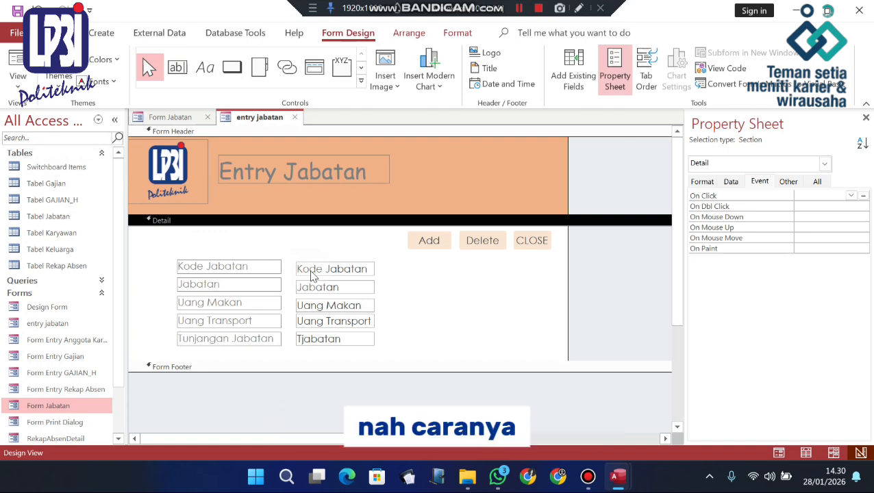
{"action": "left_click", "coordinate": [311, 271]}
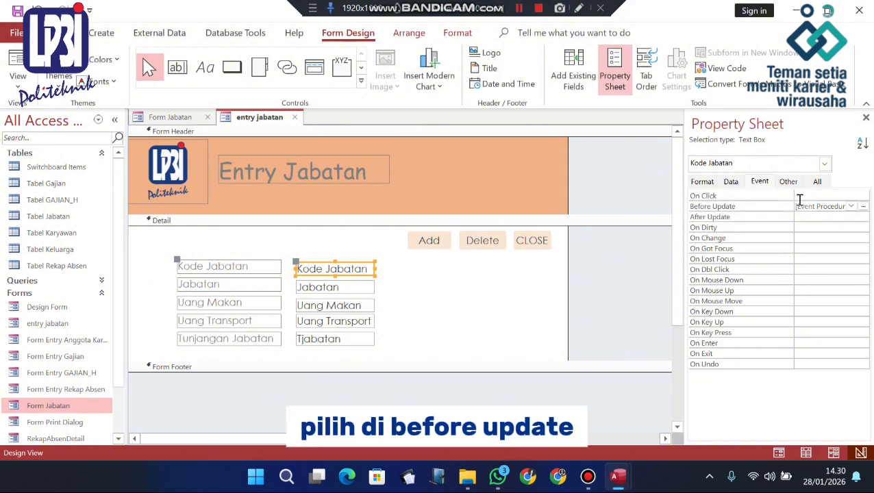
{"action": "left_click", "coordinate": [864, 208]}
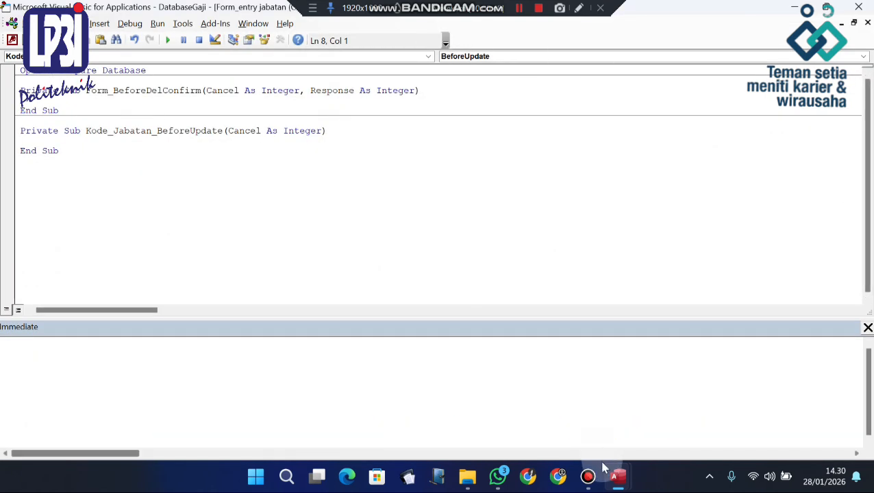
- Review the Before Update code of the Kode Jabatan text box in Form Jabatan, and close the code editor
{"action": "mouse_move", "coordinate": [618, 475]}
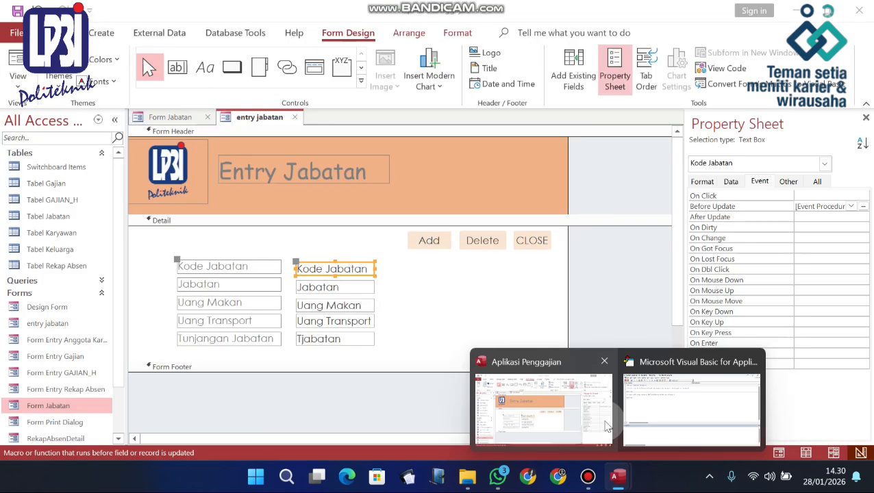
{"action": "left_click", "coordinate": [606, 426]}
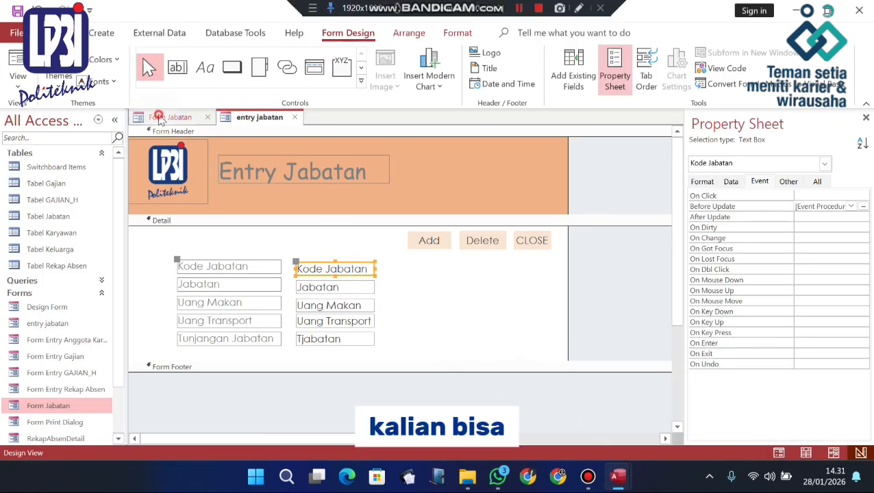
{"action": "left_click", "coordinate": [165, 118]}
{"action": "left_click", "coordinate": [411, 241]}
{"action": "left_click", "coordinate": [463, 238]}
{"action": "left_click", "coordinate": [301, 270]}
{"action": "left_click", "coordinate": [862, 206]}
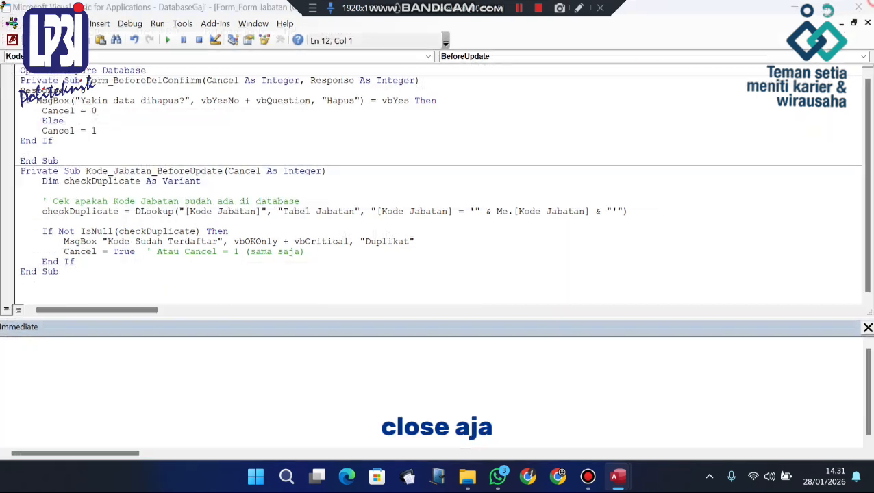
{"action": "left_click", "coordinate": [858, 7]}
{"action": "left_click", "coordinate": [619, 330]}
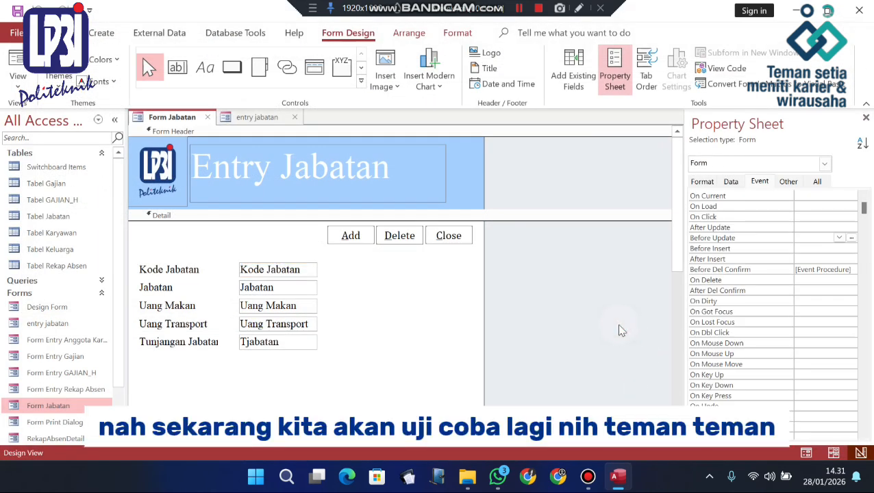
- Test the duplicate check in Form Jabatan by adding a record with Kode Jabatan JB01
{"action": "double_click", "coordinate": [109, 410]}
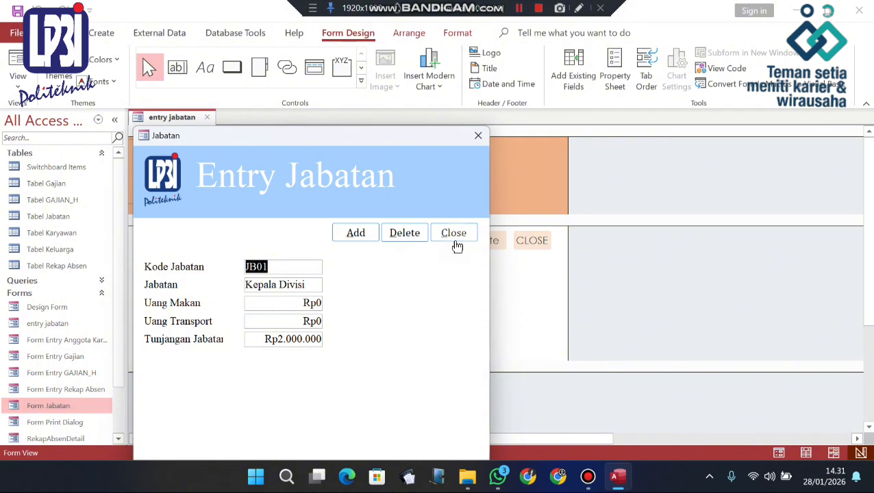
{"action": "left_click", "coordinate": [365, 236]}
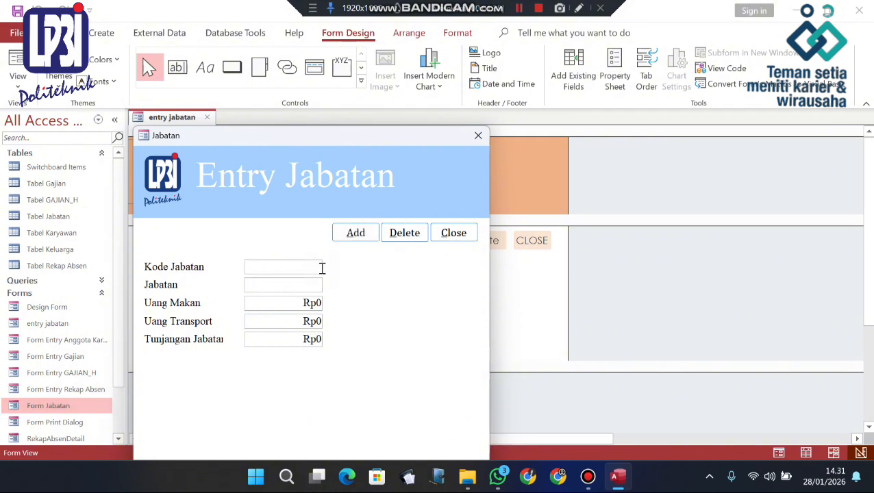
{"action": "left_click", "coordinate": [321, 268]}
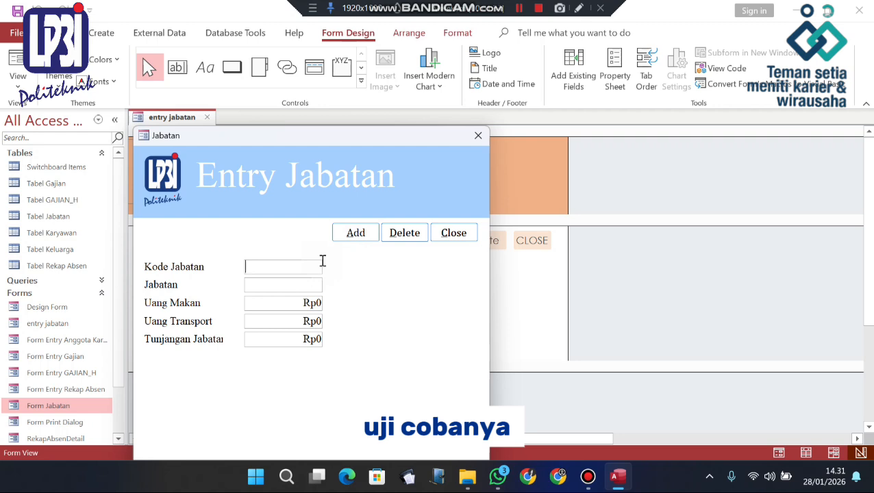
{"action": "key", "text": "Caps_Lock"}
{"action": "type", "text": "JB"}
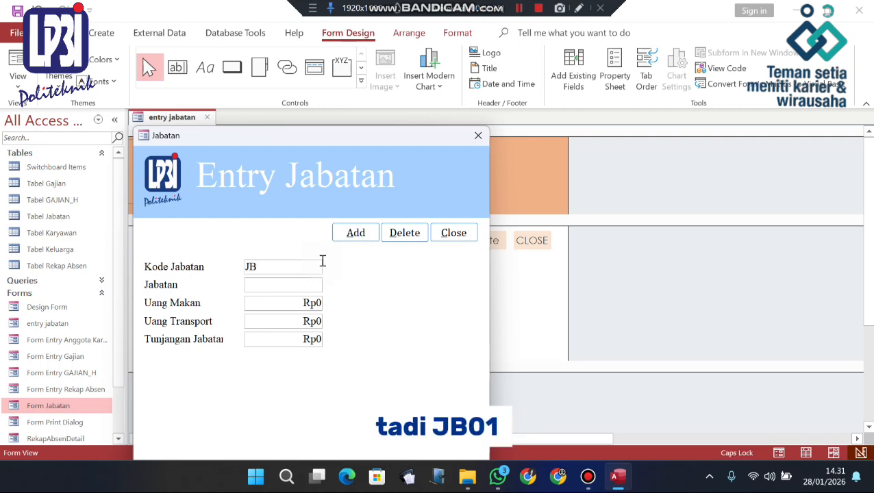
{"action": "type", "text": "01"}
{"action": "left_click", "coordinate": [321, 290]}
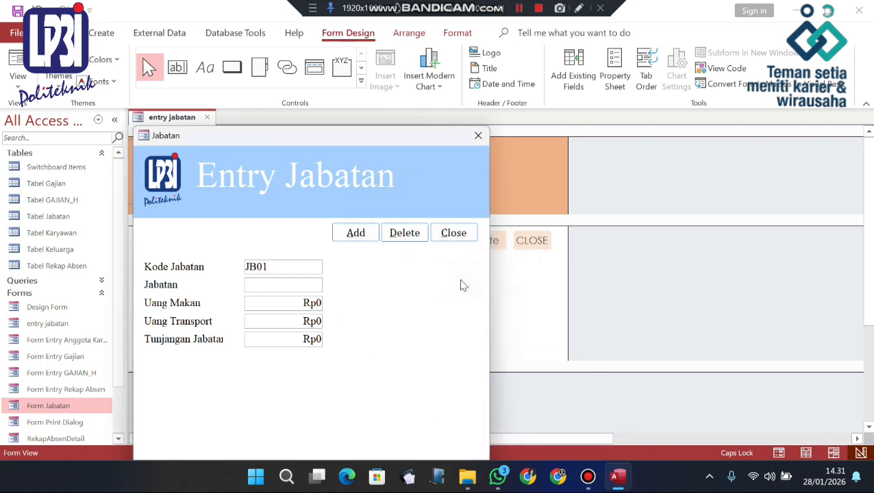
- Clear the duplicate Kode Jabatan entry and close Form Jabatan without saving its design changes
{"action": "left_click", "coordinate": [296, 267]}
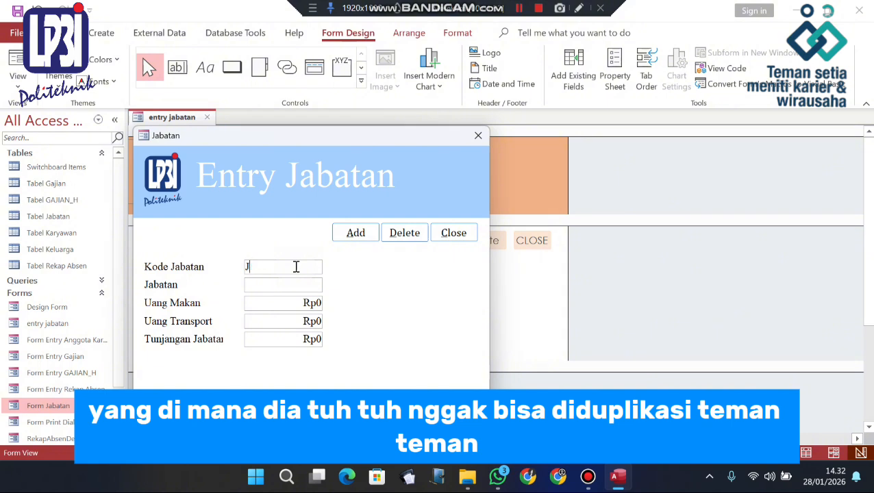
{"action": "key", "text": "BackSpace"}
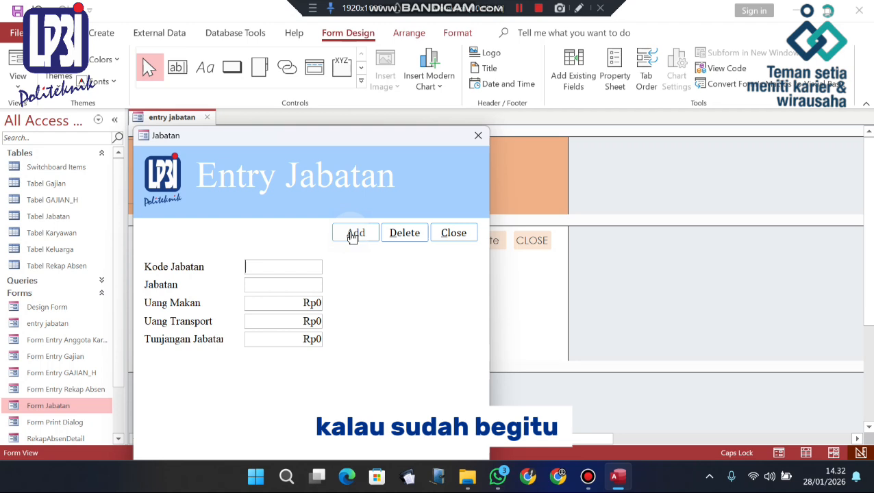
{"action": "left_click", "coordinate": [445, 234]}
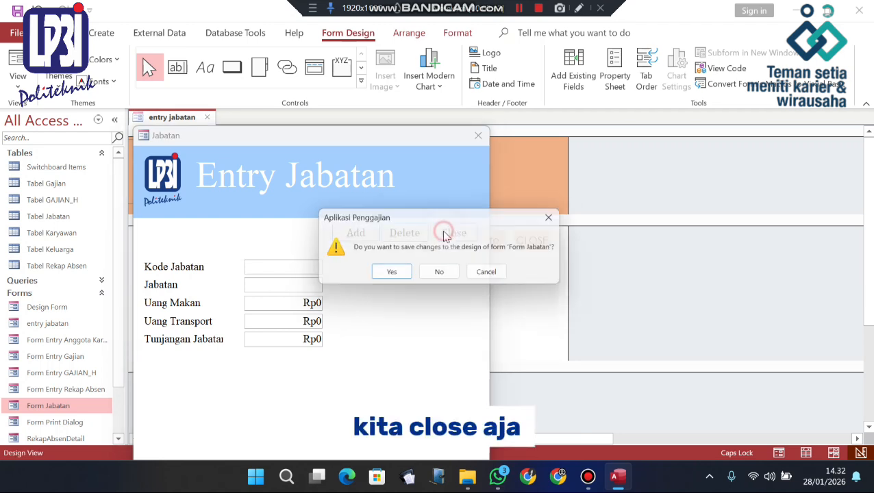
{"action": "left_click", "coordinate": [440, 277]}
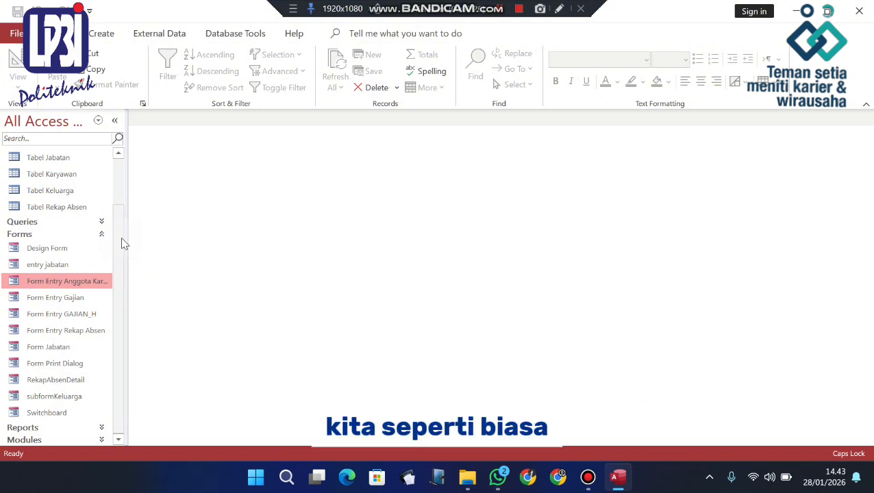
- Create a blank form in Design View and add a form header and footer to it
{"action": "left_click", "coordinate": [103, 34]}
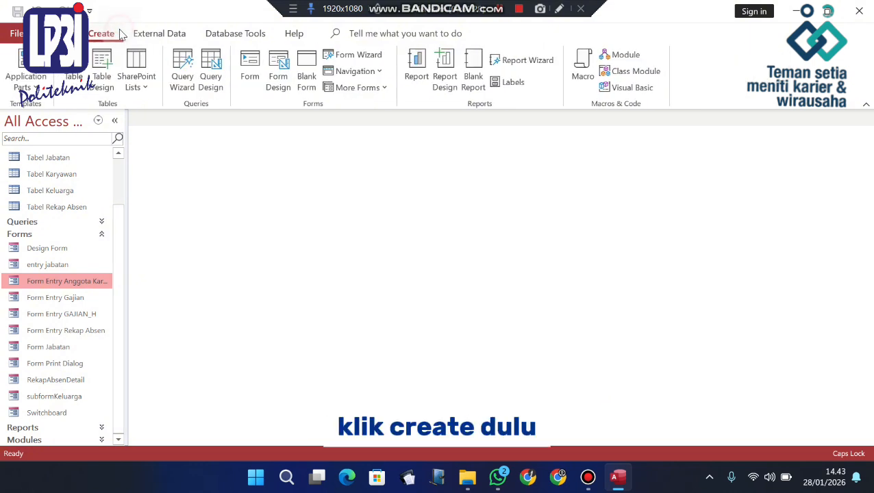
{"action": "left_click", "coordinate": [279, 80]}
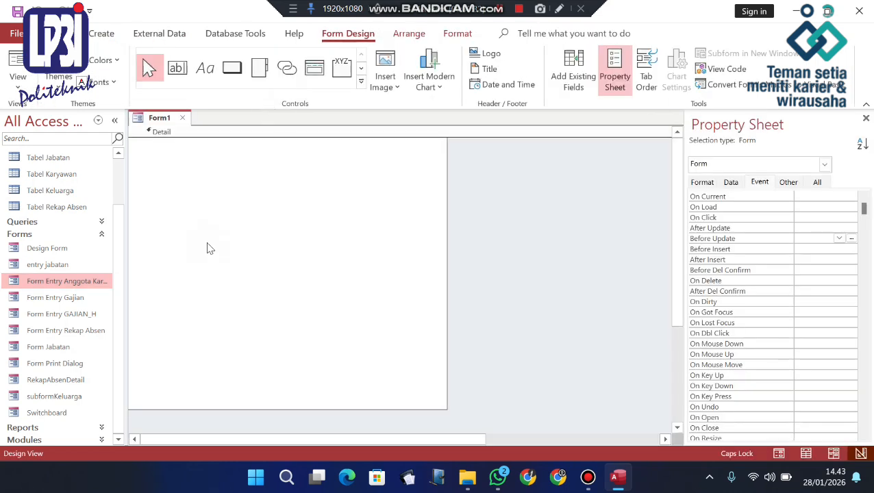
{"action": "right_click", "coordinate": [209, 248]}
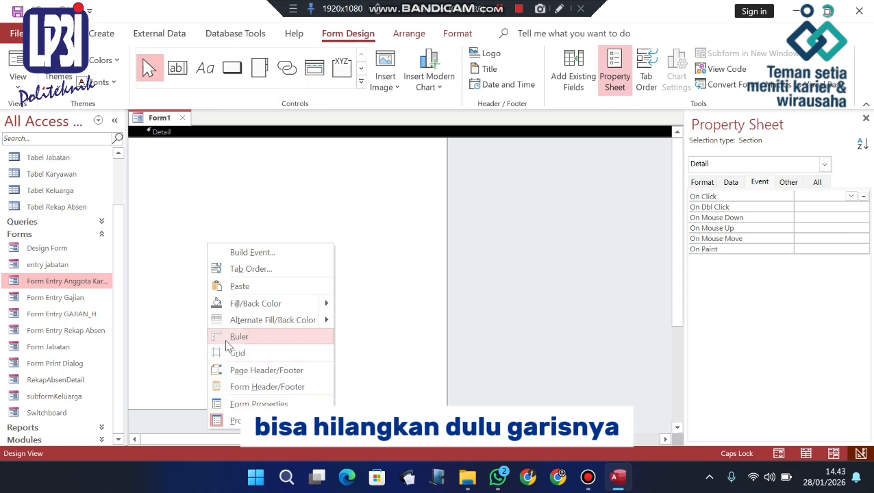
{"action": "left_click", "coordinate": [267, 387]}
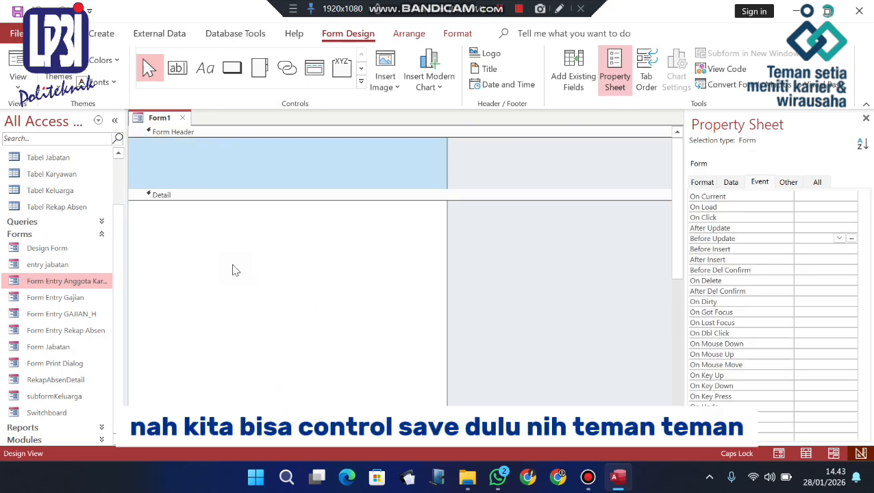
- Save the form as Form Entry Karyawan and close it
{"action": "key", "text": "ctrl+s"}
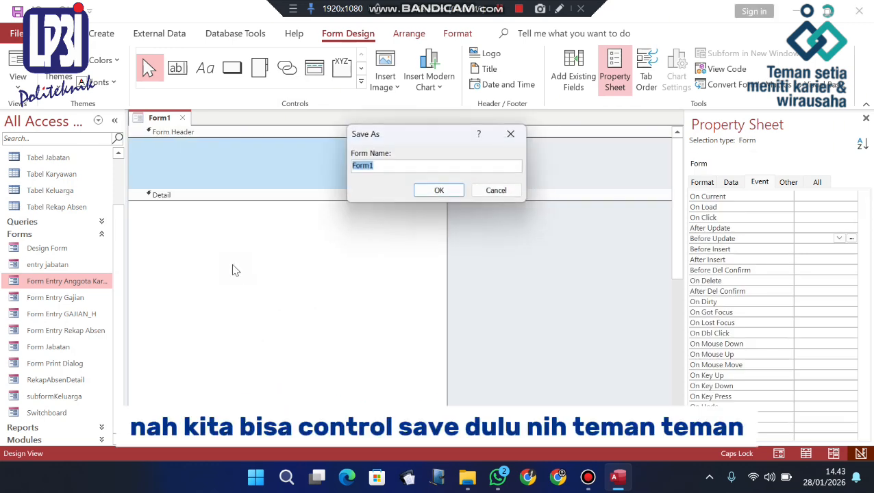
{"action": "type", "text": "Form "}
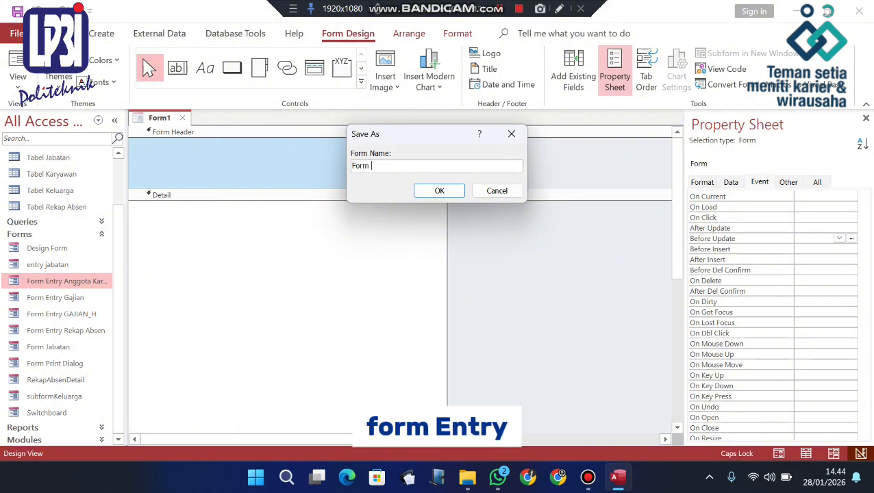
{"action": "type", "text": "Ent"}
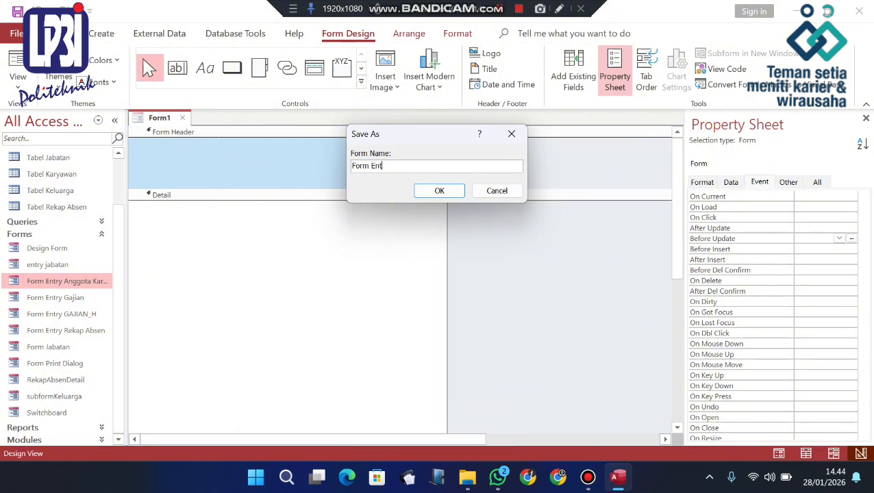
{"action": "type", "text": "ry Karyawan"}
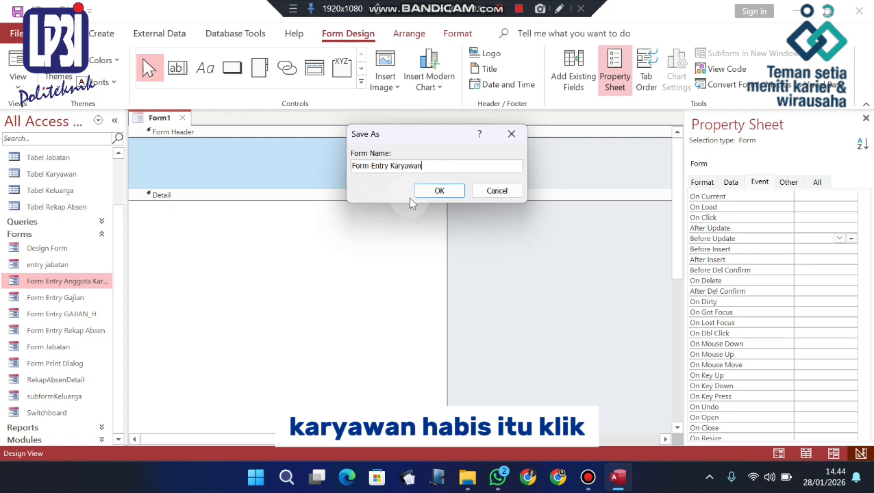
{"action": "left_click", "coordinate": [437, 191]}
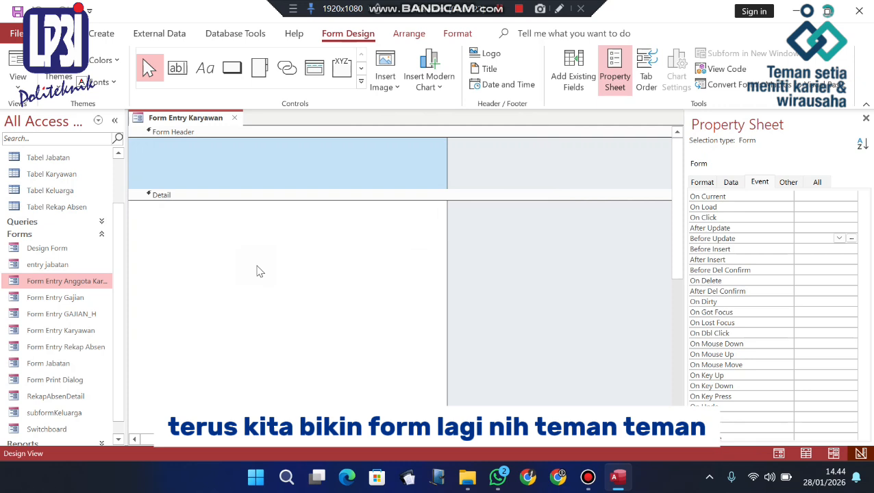
{"action": "left_click", "coordinate": [235, 120]}
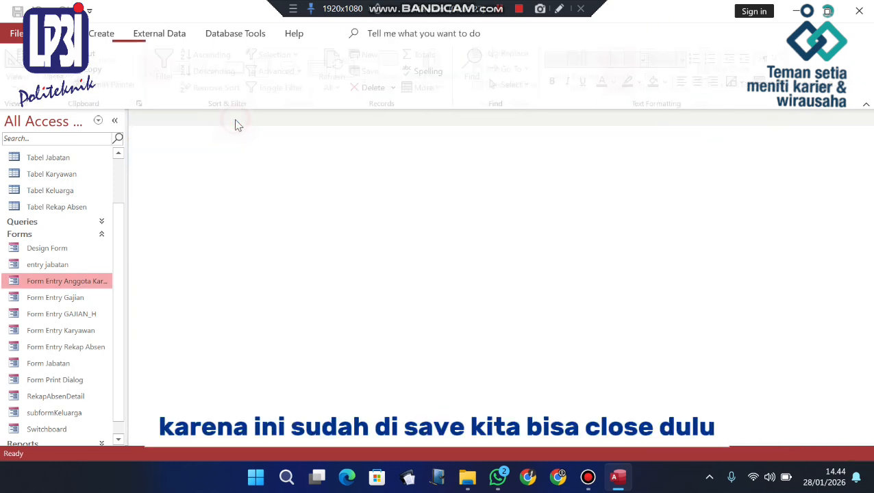
- Create another blank form in Design View and add a form header and footer to it
{"action": "left_click", "coordinate": [104, 42]}
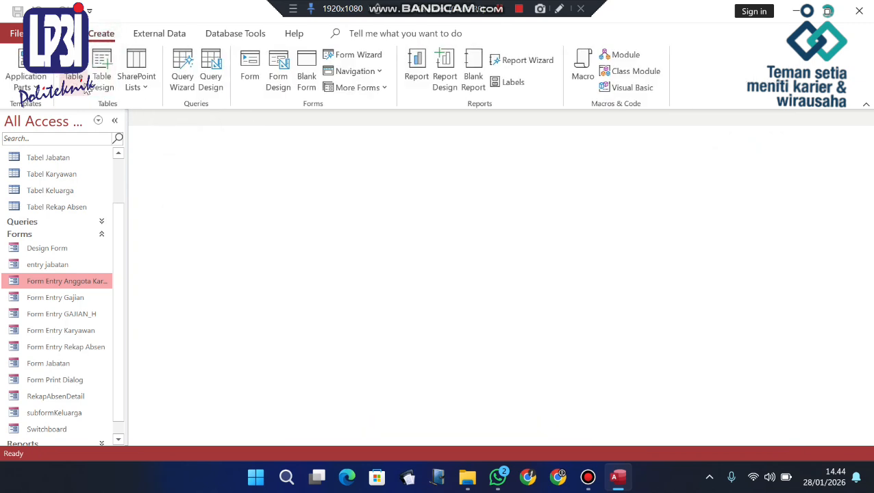
{"action": "left_click", "coordinate": [275, 69]}
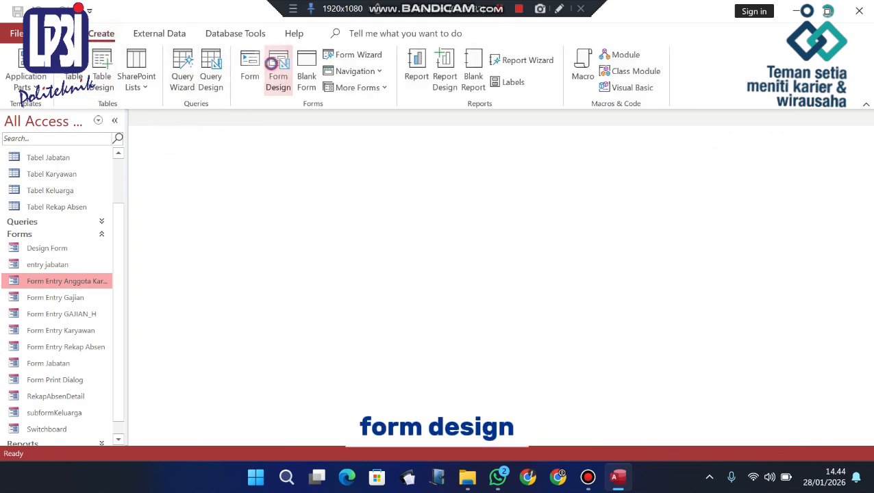
{"action": "right_click", "coordinate": [285, 178]}
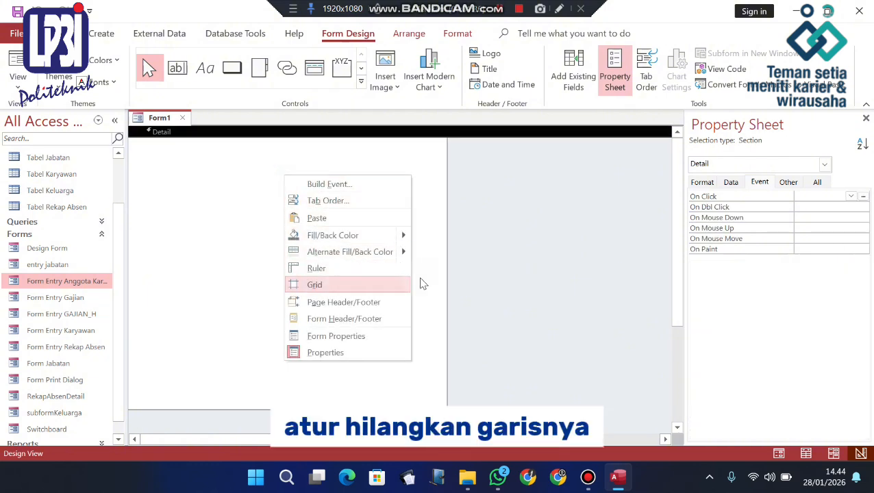
{"action": "left_click", "coordinate": [373, 319]}
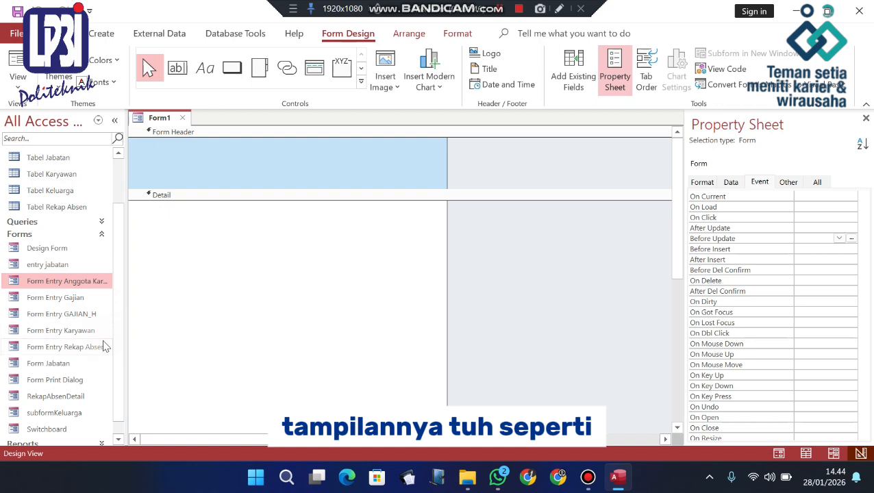
- Open Form Entry Anggota Karyawan in Design View and examine the layout of its Biodata Karyawan and Anggota Keluarga pages
{"action": "right_click", "coordinate": [99, 281]}
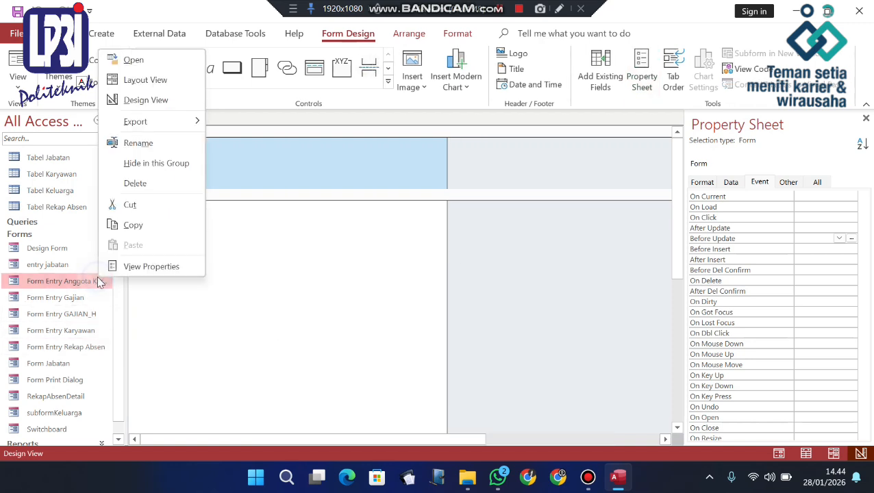
{"action": "left_click", "coordinate": [164, 97]}
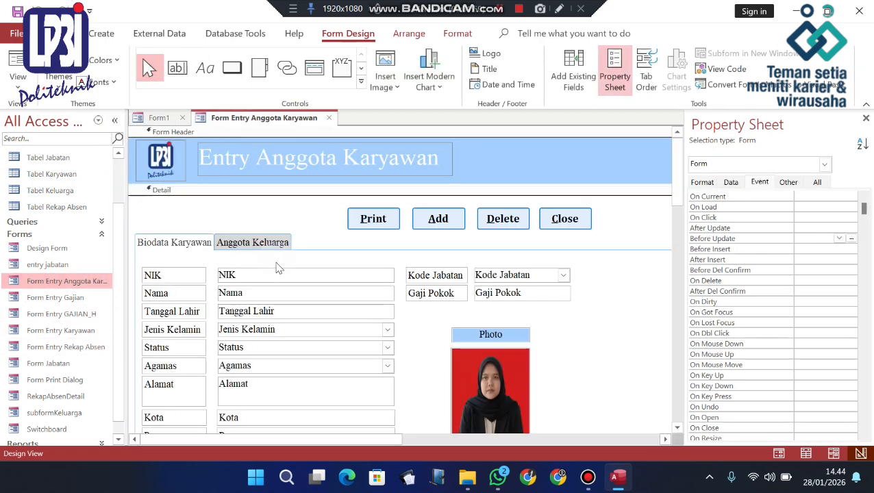
{"action": "scroll", "coordinate": [291, 209], "scroll_direction": "down", "scroll_amount": 2}
{"action": "scroll", "coordinate": [291, 211], "scroll_direction": "up", "scroll_amount": 1}
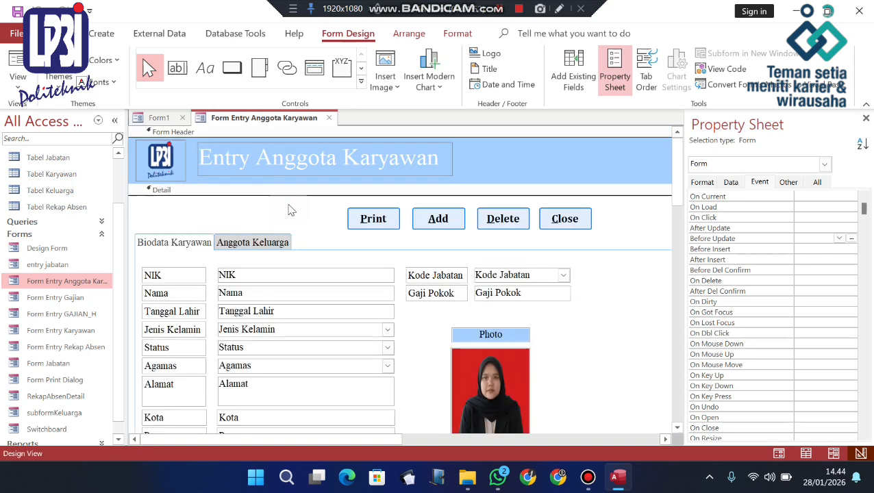
{"action": "scroll", "coordinate": [288, 210], "scroll_direction": "down", "scroll_amount": 3}
{"action": "left_click", "coordinate": [263, 171]}
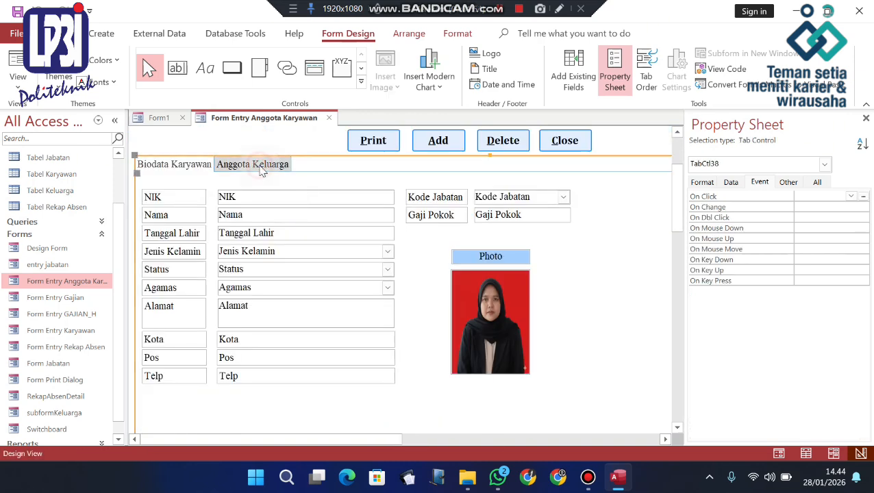
{"action": "left_click", "coordinate": [260, 168]}
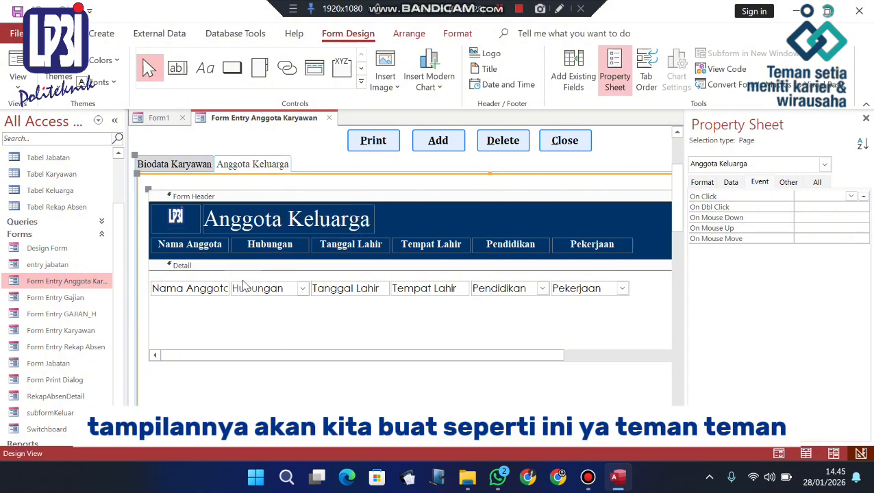
- Insert the Politeknik logo from the image gallery into the form header of Form1
{"action": "left_click", "coordinate": [160, 119]}
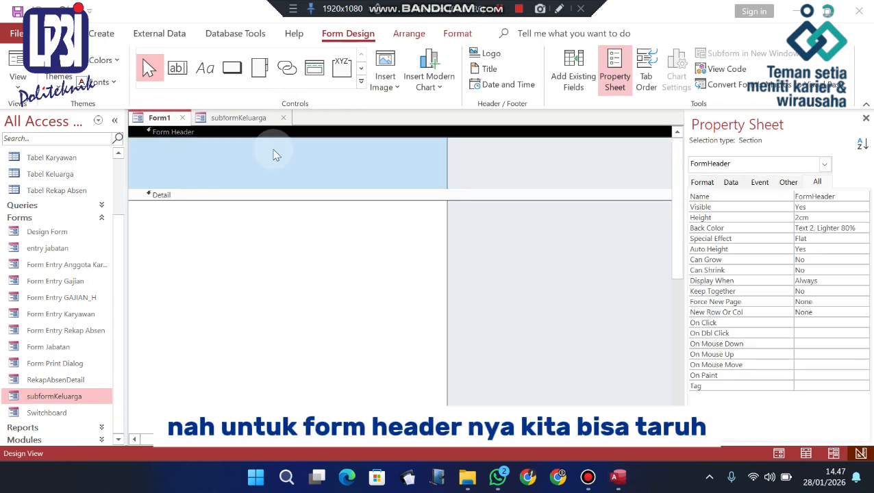
{"action": "left_click", "coordinate": [171, 172]}
{"action": "left_click", "coordinate": [390, 77]}
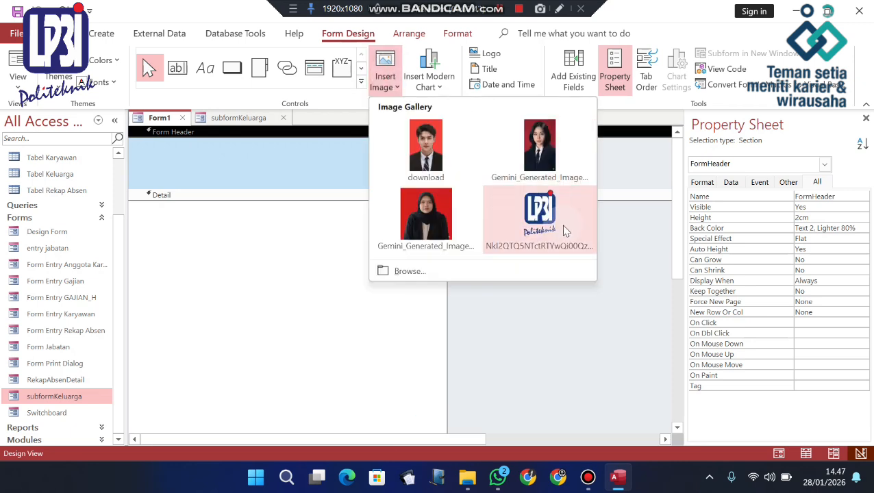
{"action": "left_click", "coordinate": [564, 229]}
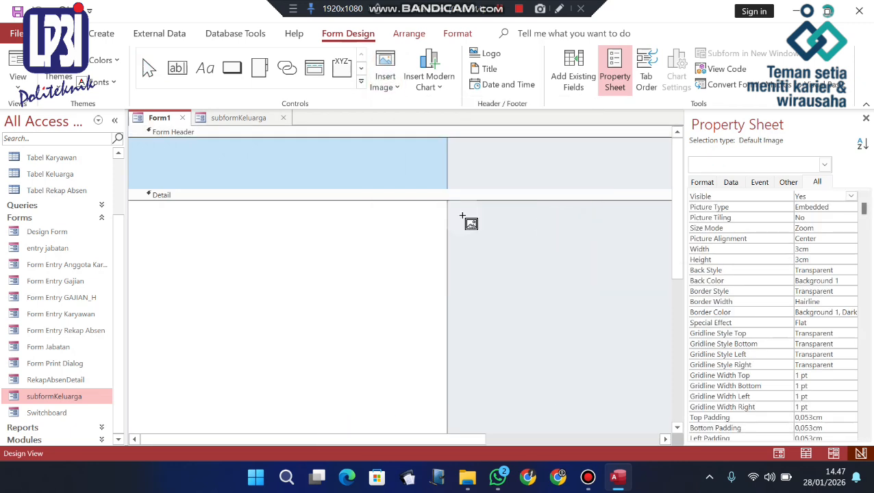
{"action": "left_click", "coordinate": [156, 143]}
- Shrink the logo in the form header to about 1.5 cm wide and 2 cm high
{"action": "left_click_drag", "start_coordinate": [677, 254], "coordinate": [693, 340]}
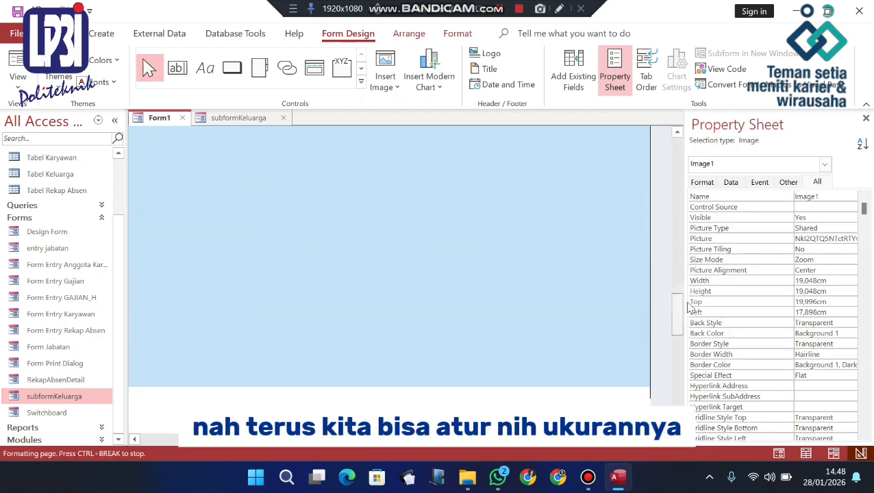
{"action": "left_click_drag", "start_coordinate": [609, 371], "coordinate": [605, 366]}
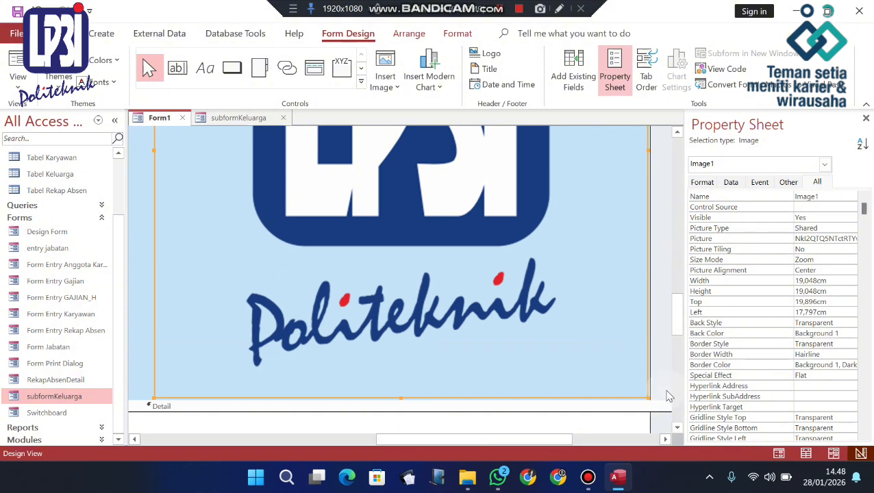
{"action": "left_click_drag", "start_coordinate": [646, 395], "coordinate": [292, 156]}
{"action": "left_click_drag", "start_coordinate": [676, 318], "coordinate": [676, 250]}
{"action": "left_click_drag", "start_coordinate": [261, 408], "coordinate": [193, 254]}
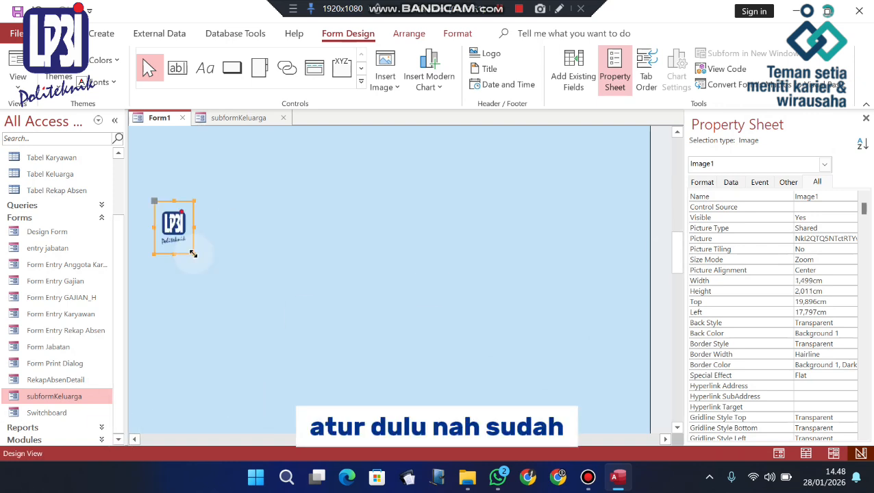
- Move the small logo up to the top edge of the form header, about 0.3 cm from the top
{"action": "left_click_drag", "start_coordinate": [172, 224], "coordinate": [168, 113]}
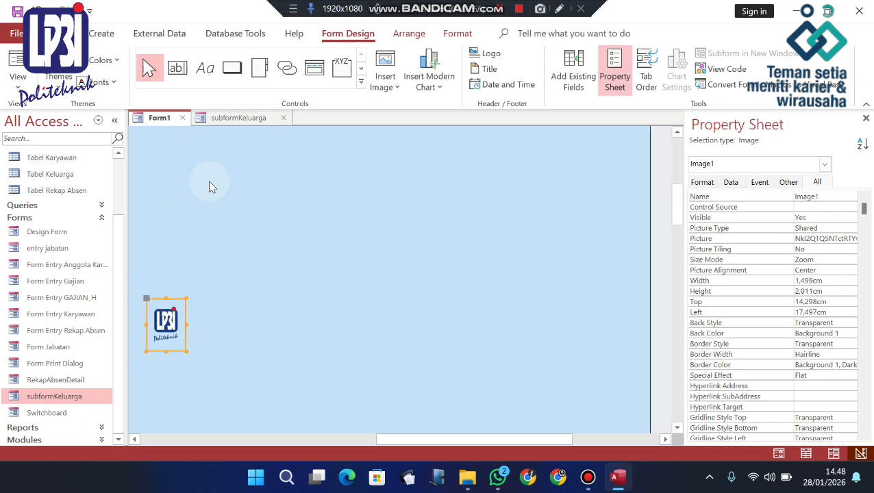
{"action": "left_click_drag", "start_coordinate": [166, 322], "coordinate": [163, 136]}
{"action": "left_click_drag", "start_coordinate": [143, 362], "coordinate": [149, 161]}
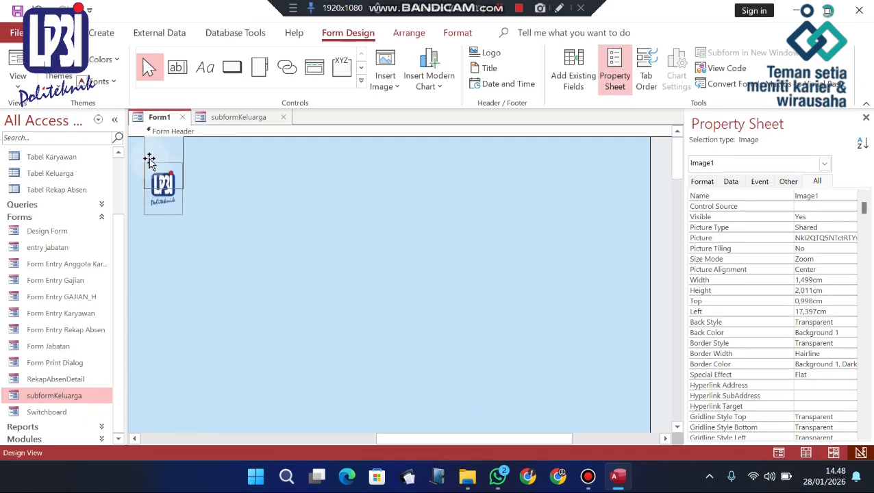
- Reduce the form header's height to about 6.3 cm
{"action": "left_click", "coordinate": [224, 172]}
{"action": "scroll", "coordinate": [232, 290], "scroll_direction": "down", "scroll_amount": 10}
{"action": "scroll", "coordinate": [237, 290], "scroll_direction": "up", "scroll_amount": 5}
{"action": "left_click_drag", "start_coordinate": [216, 80], "coordinate": [243, 291]}
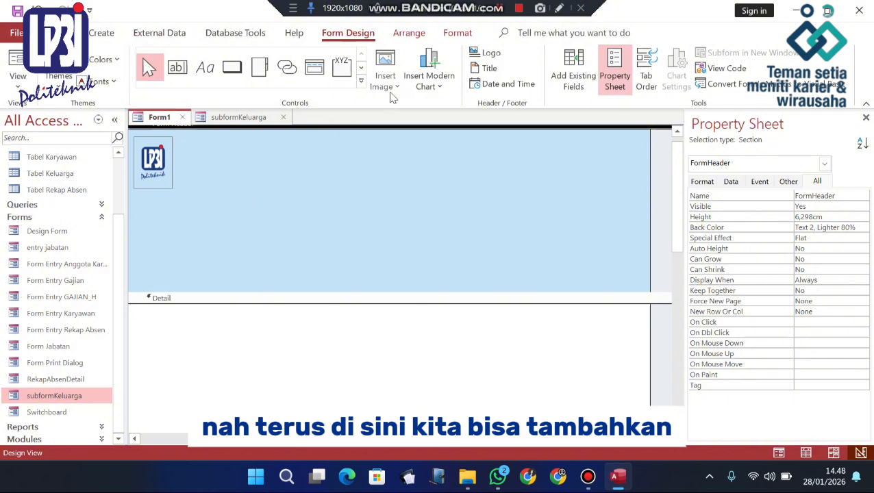
- Add a label reading Anggota Keluarga to the form header and place it just right of the logo
{"action": "left_click", "coordinate": [205, 67]}
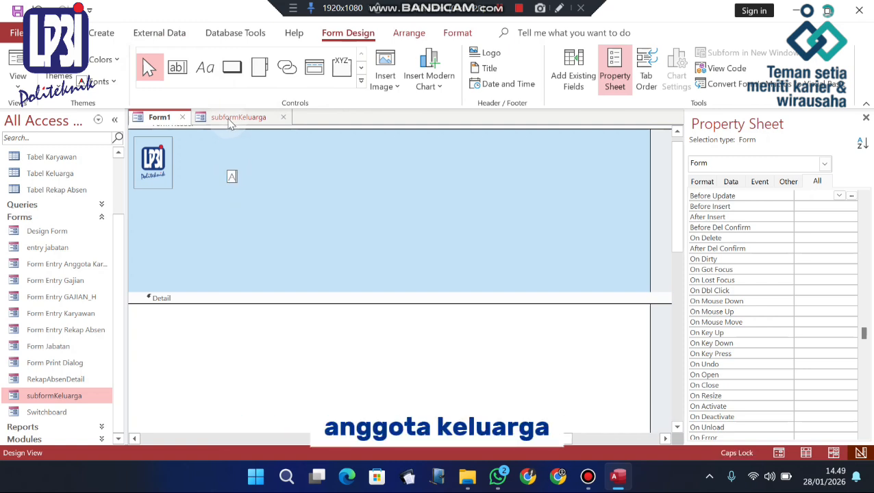
{"action": "type", "text": "nggota"}
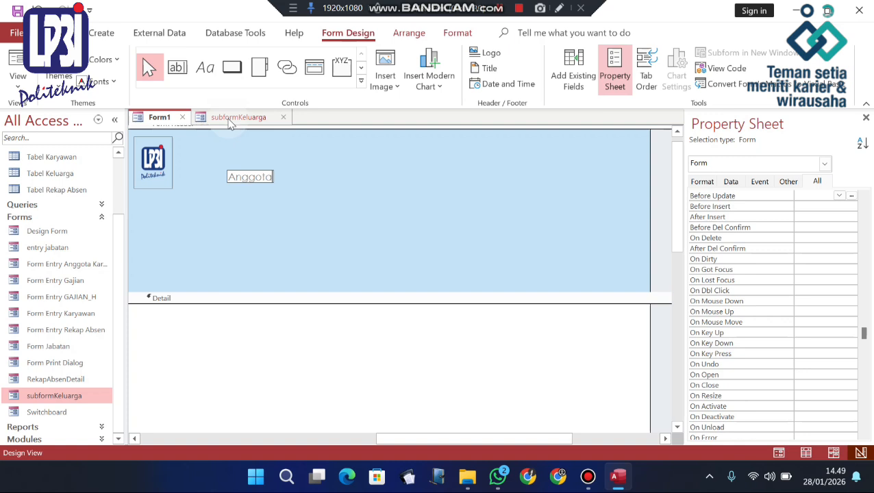
{"action": "type", "text": " Keluarga"}
{"action": "left_click", "coordinate": [308, 257]}
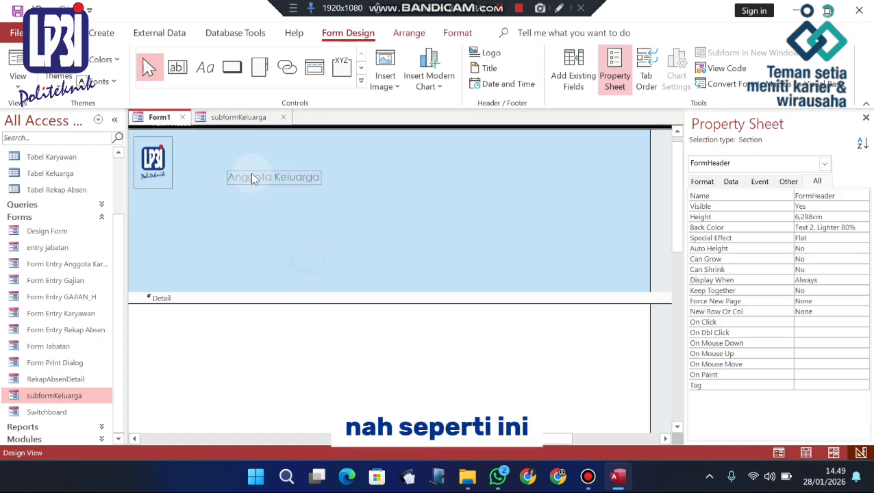
{"action": "left_click", "coordinate": [251, 178]}
{"action": "left_click_drag", "start_coordinate": [226, 173], "coordinate": [189, 142]}
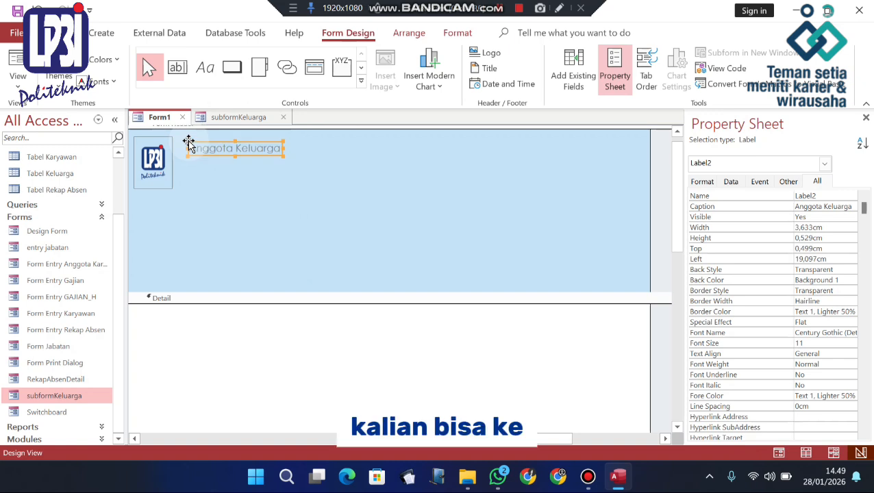
- Increase the font size of the Anggota Keluarga label and enlarge its box to fit the text
{"action": "left_click", "coordinate": [456, 33]}
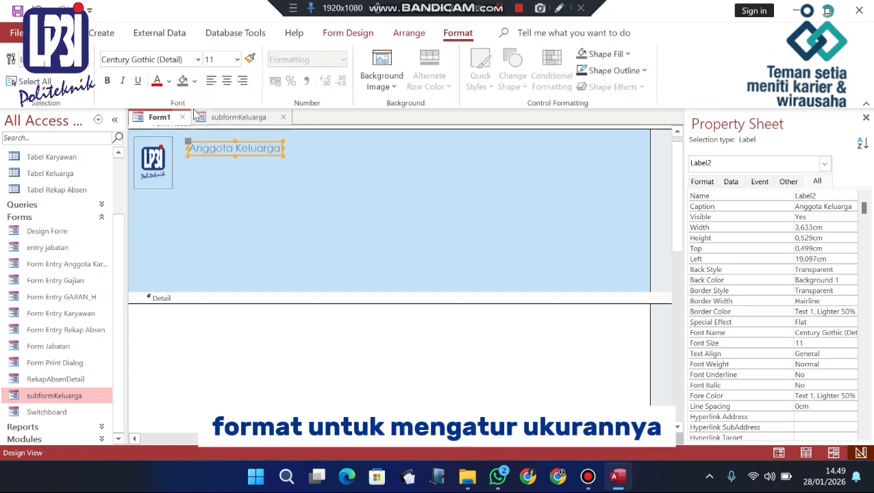
{"action": "left_click", "coordinate": [237, 60]}
{"action": "left_click", "coordinate": [220, 250]}
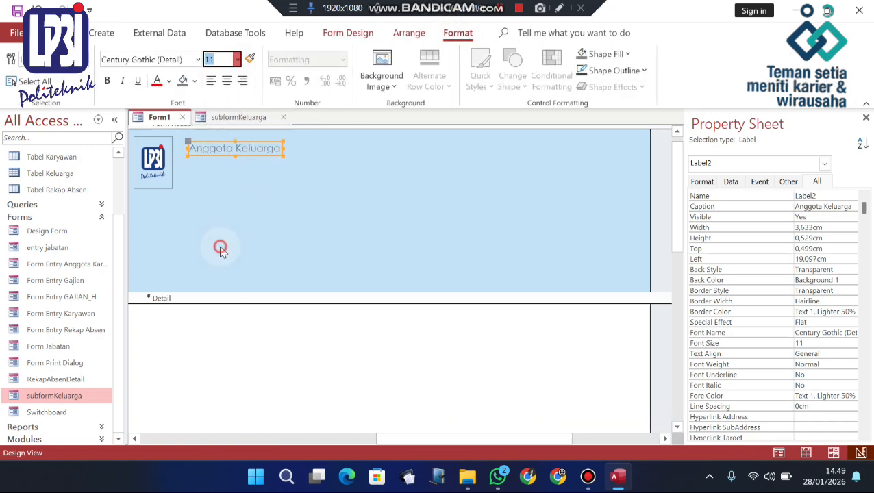
{"action": "left_click_drag", "start_coordinate": [281, 154], "coordinate": [440, 185]}
{"action": "left_click", "coordinate": [384, 234]}
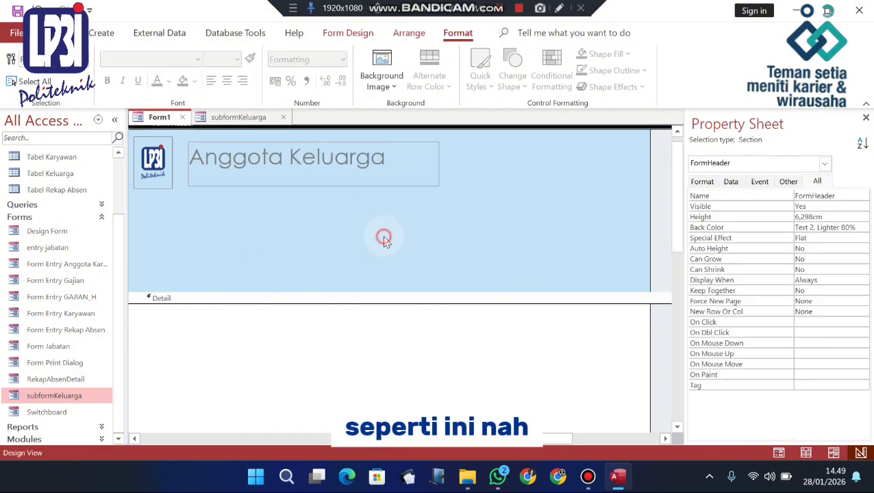
- Nudge the logo slightly closer to the title label and reduce the form header's height to about 4.1 cm
{"action": "left_click", "coordinate": [146, 164]}
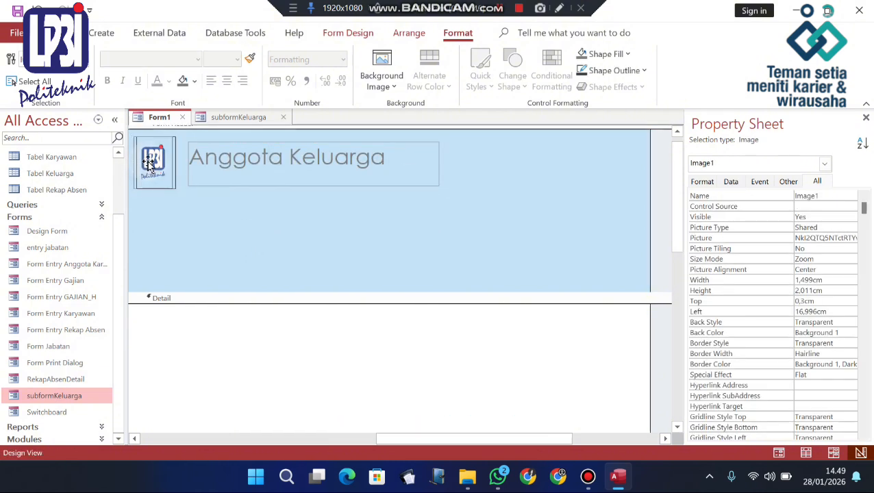
{"action": "left_click_drag", "start_coordinate": [146, 164], "coordinate": [150, 165]}
{"action": "left_click_drag", "start_coordinate": [232, 292], "coordinate": [230, 233]}
- Check the finished subformKeluarga design for reference and set the new form's record source to Tabel Keluarga
{"action": "left_click", "coordinate": [241, 117]}
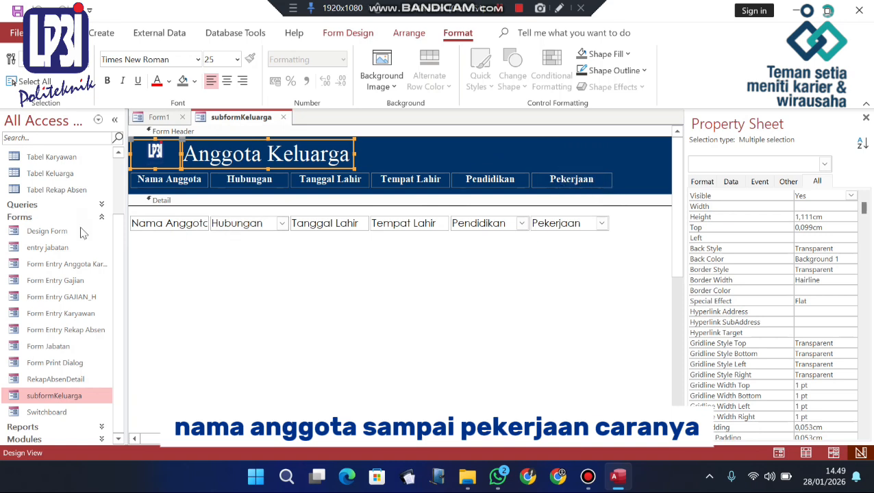
{"action": "left_click", "coordinate": [159, 117]}
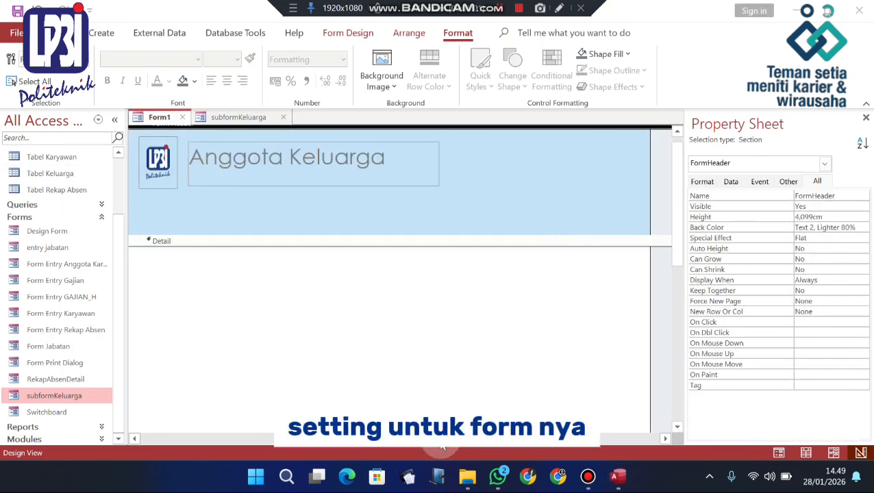
{"action": "left_click_drag", "start_coordinate": [449, 439], "coordinate": [484, 441]}
{"action": "left_click", "coordinate": [600, 165]}
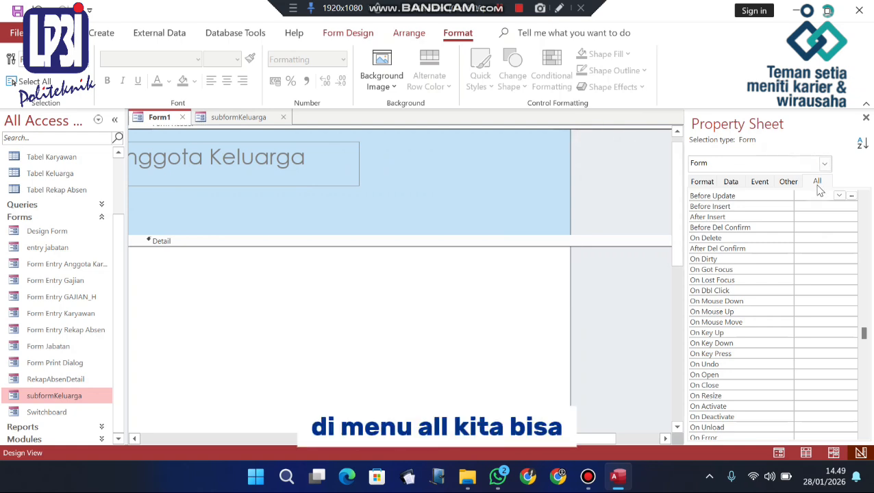
{"action": "left_click", "coordinate": [865, 334]}
{"action": "left_click_drag", "start_coordinate": [865, 334], "coordinate": [864, 206]}
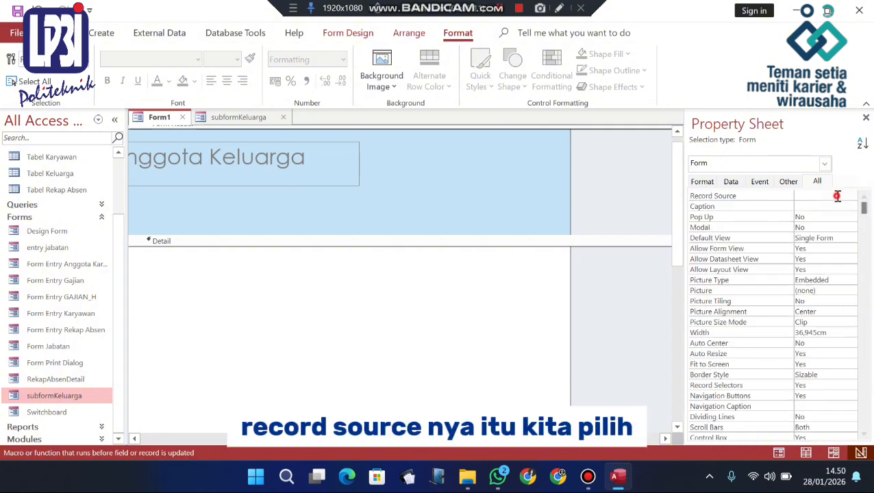
{"action": "left_click", "coordinate": [839, 196]}
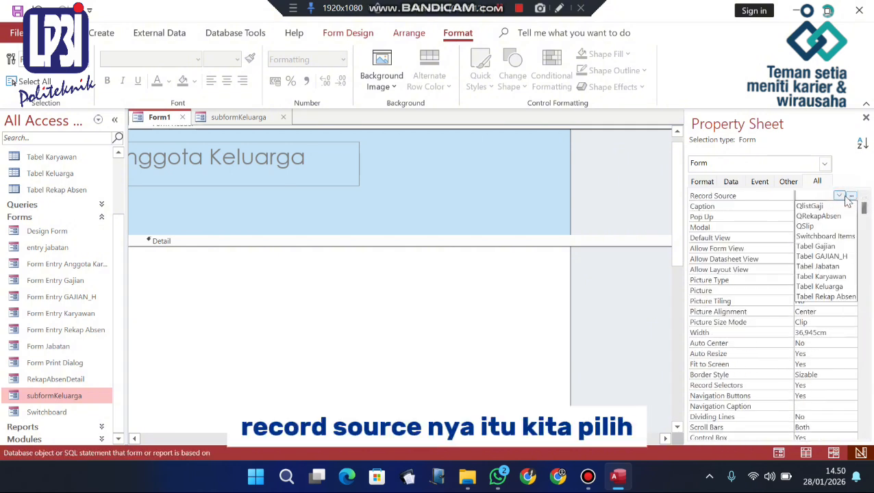
{"action": "left_click", "coordinate": [846, 288]}
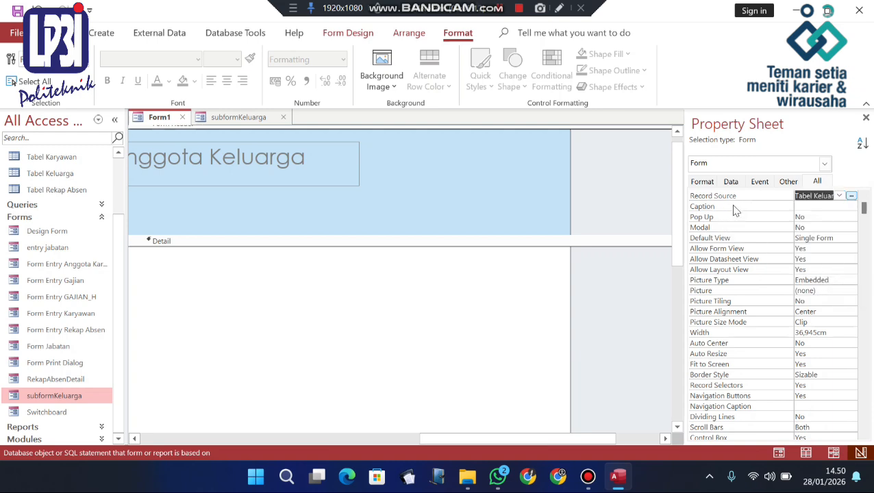
- Set the form's caption to Anggota Keluarga
{"action": "left_click", "coordinate": [823, 208]}
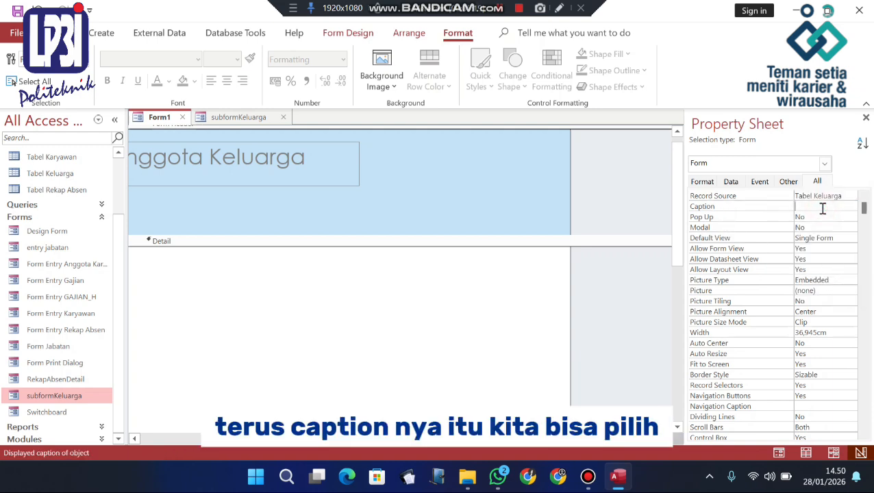
{"action": "key", "text": "Caps_Lock"}
{"action": "type", "text": "Ang"}
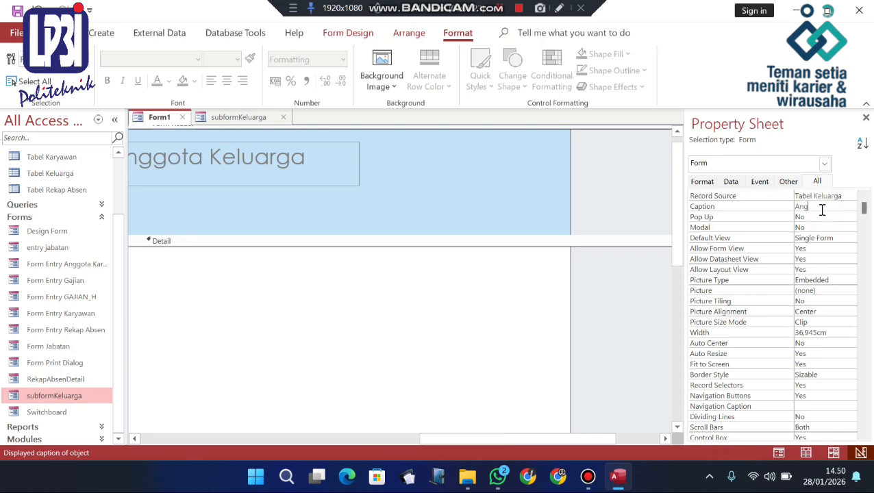
{"action": "type", "text": "gota Keluarga"}
{"action": "left_click", "coordinate": [829, 226]}
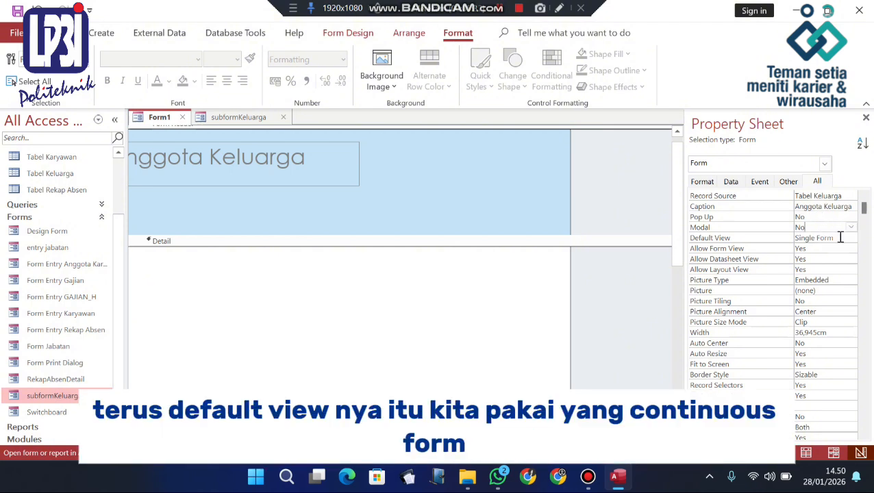
- Set the form's default view to Continuous Forms and its navigation buttons to No
{"action": "left_click", "coordinate": [824, 239]}
{"action": "left_click", "coordinate": [847, 239]}
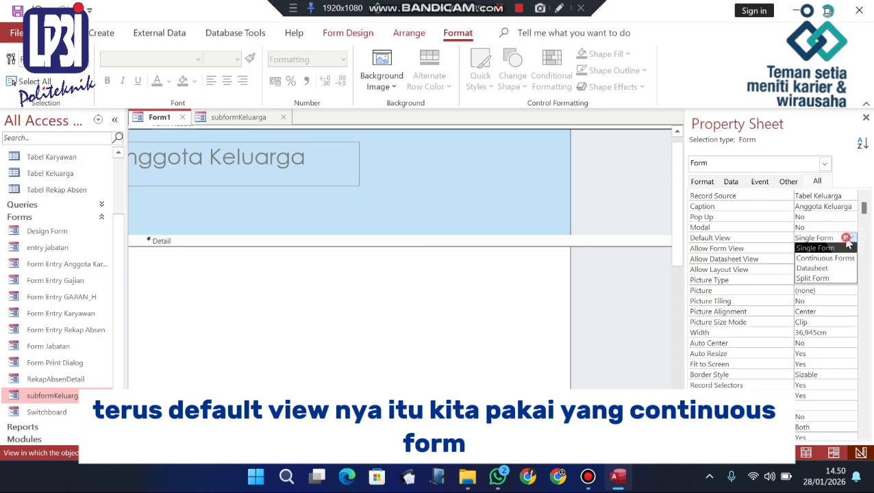
{"action": "left_click", "coordinate": [838, 259]}
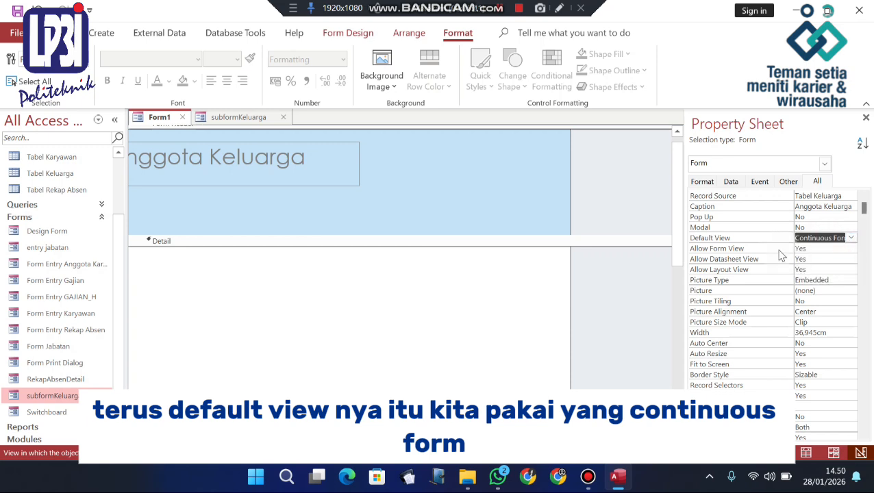
{"action": "left_click", "coordinate": [825, 397]}
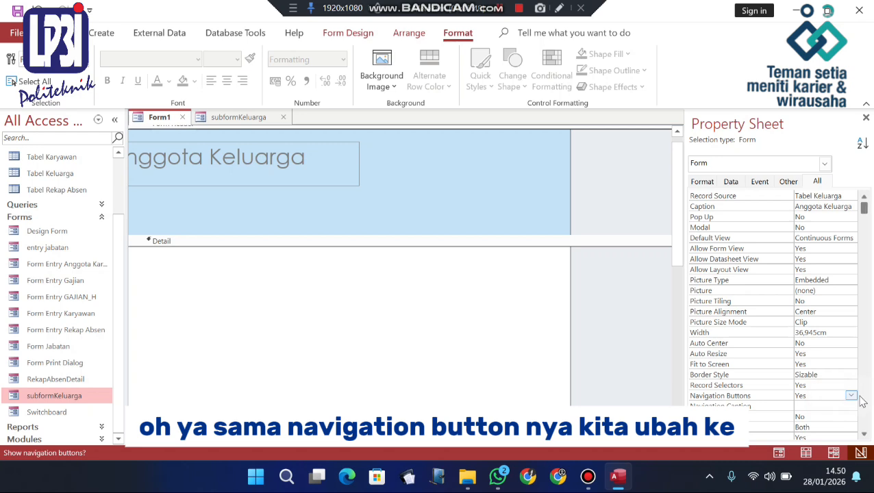
{"action": "left_click", "coordinate": [850, 396]}
{"action": "left_click", "coordinate": [829, 415]}
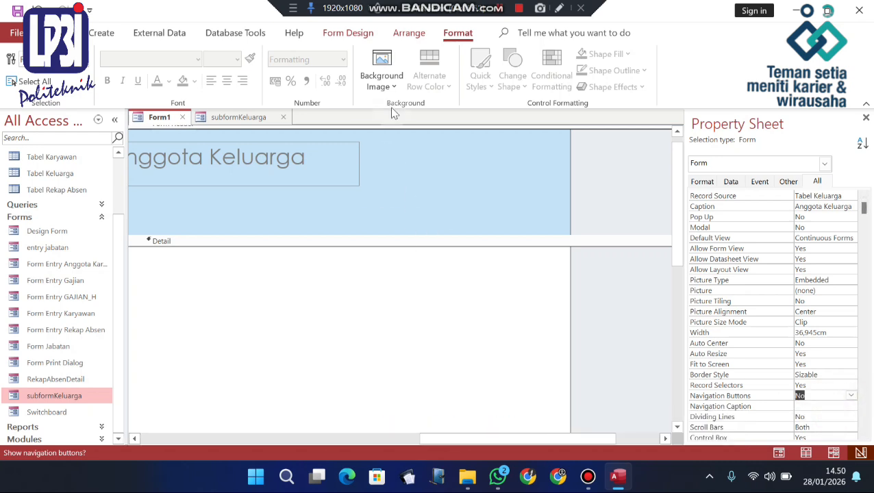
{"action": "left_click", "coordinate": [535, 177]}
{"action": "left_click", "coordinate": [614, 158]}
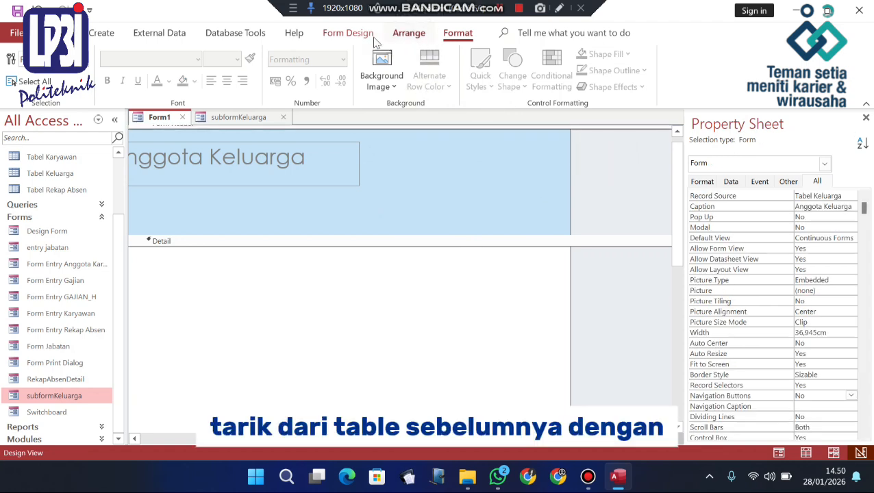
{"action": "left_click", "coordinate": [347, 33]}
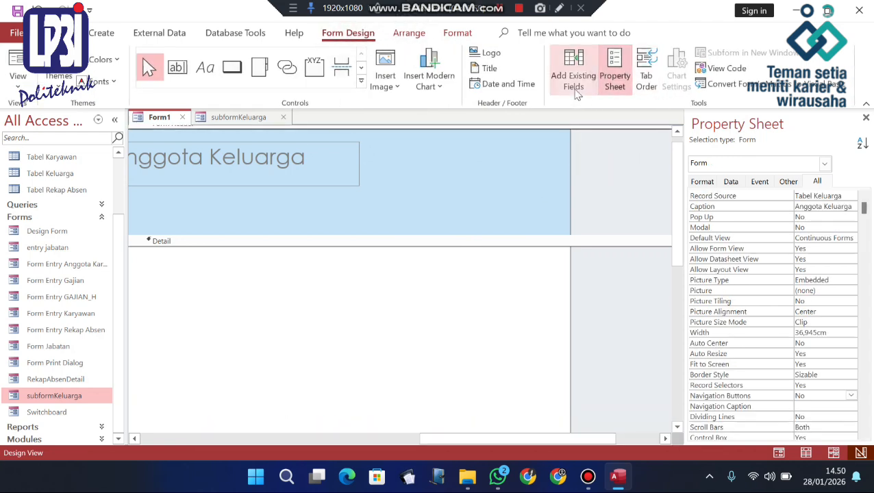
{"action": "left_click", "coordinate": [574, 81]}
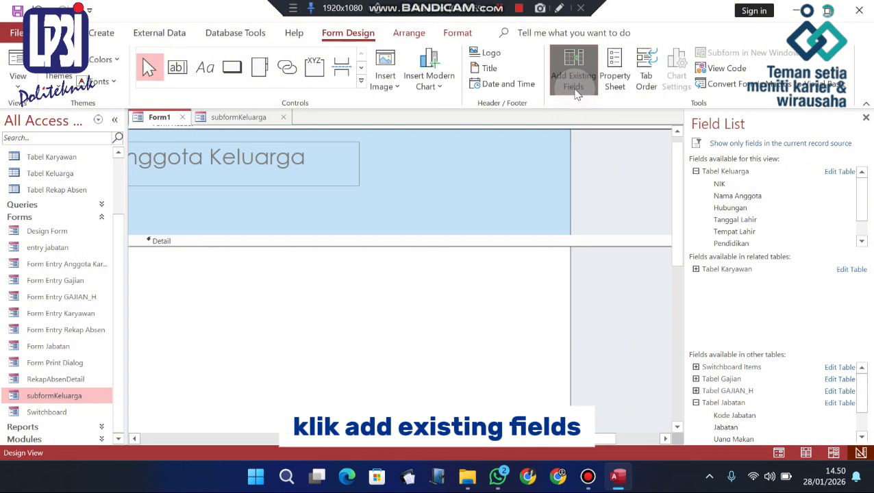
{"action": "left_click", "coordinate": [576, 93]}
{"action": "left_click_drag", "start_coordinate": [605, 442], "coordinate": [503, 449]}
{"action": "left_click_drag", "start_coordinate": [678, 231], "coordinate": [677, 168]}
{"action": "left_click_drag", "start_coordinate": [306, 178], "coordinate": [626, 150]}
{"action": "left_click_drag", "start_coordinate": [544, 180], "coordinate": [349, 176]}
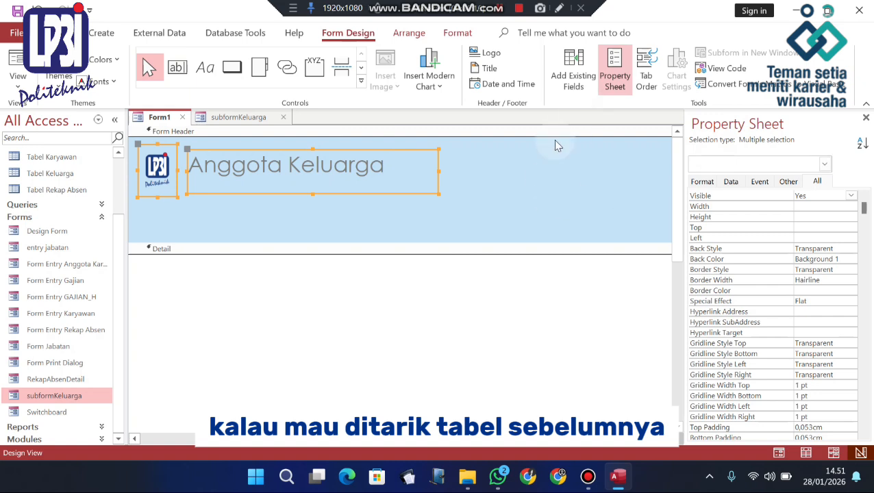
- Save the new form under the name Subform entry karyawan
{"action": "left_click", "coordinate": [519, 179]}
{"action": "key", "text": "ctrl+s"}
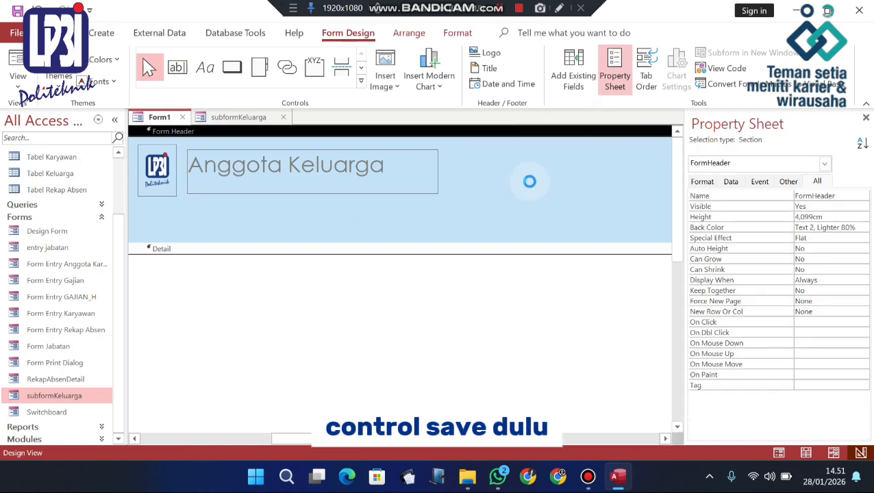
{"action": "left_click_drag", "start_coordinate": [416, 168], "coordinate": [380, 171]}
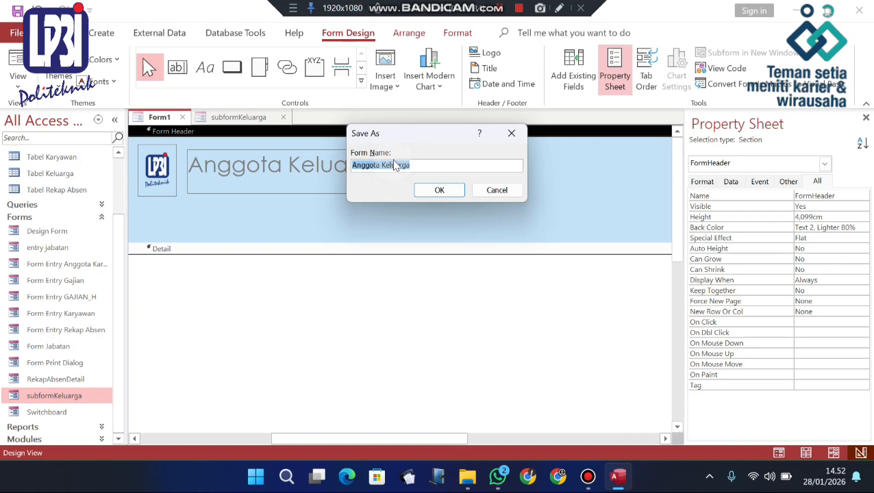
{"action": "type", "text": "Subform"}
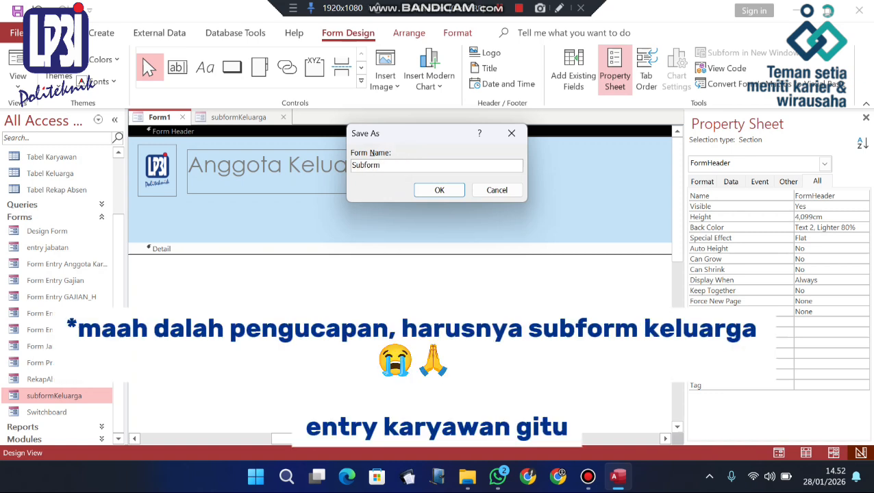
{"action": "type", "text": " entry karyawan"}
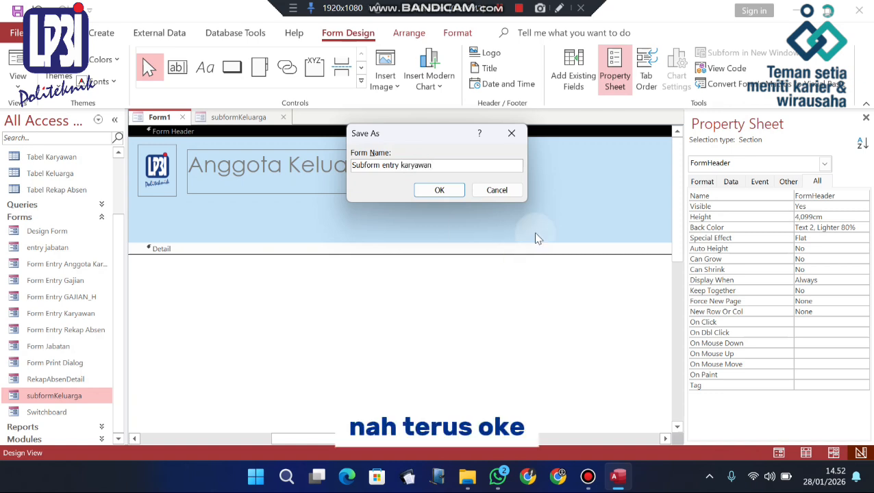
{"action": "left_click", "coordinate": [439, 190]}
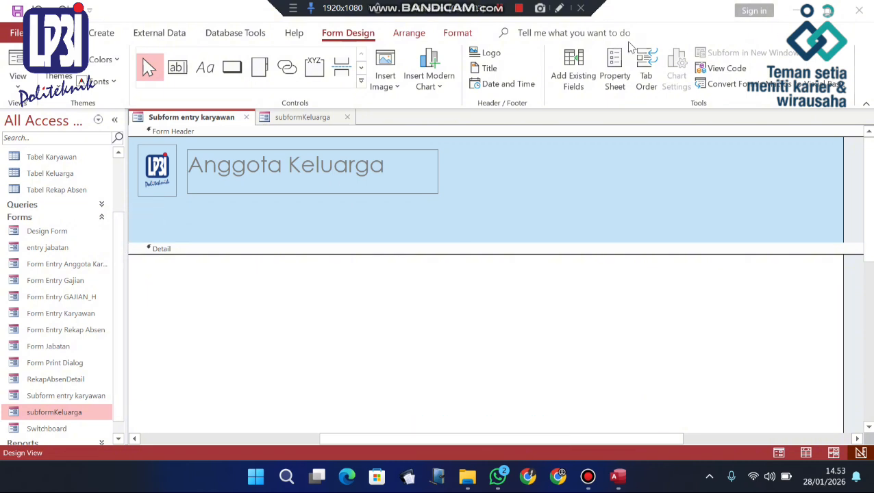
- Add the NIK and Nama Anggota fields from Tabel Keluarga to the form's Detail section
{"action": "left_click", "coordinate": [588, 77]}
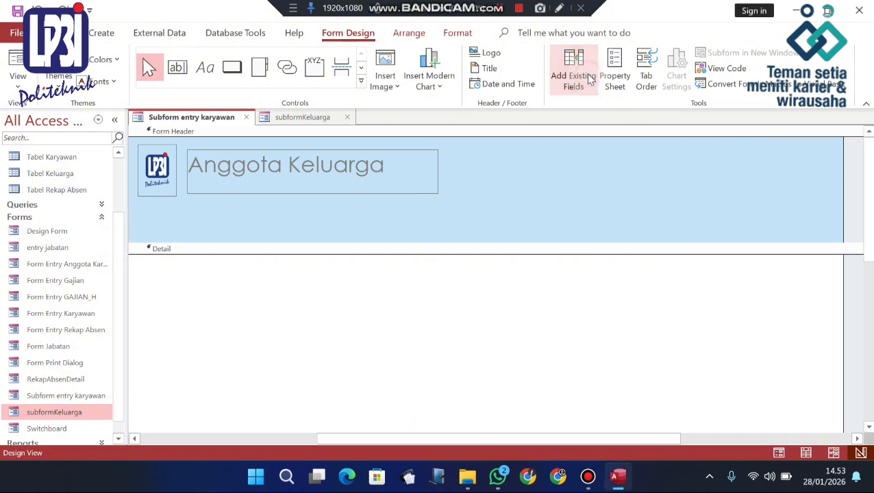
{"action": "left_click", "coordinate": [588, 76]}
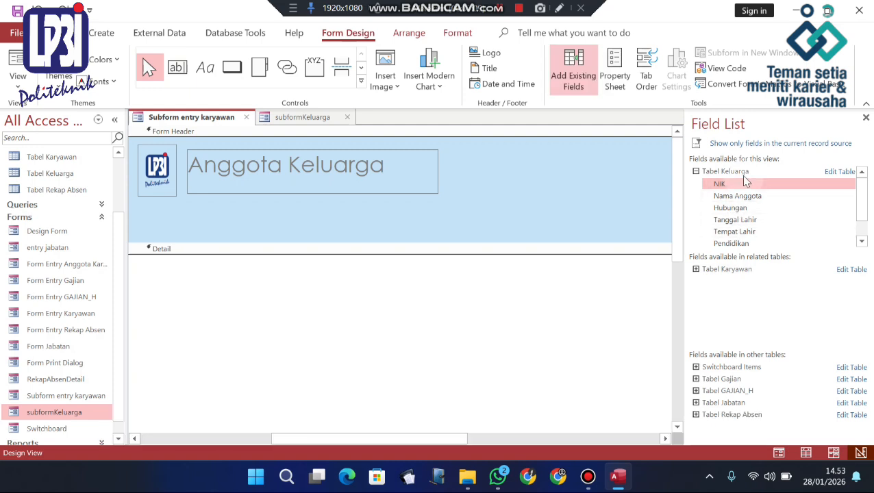
{"action": "left_click_drag", "start_coordinate": [743, 186], "coordinate": [260, 306]}
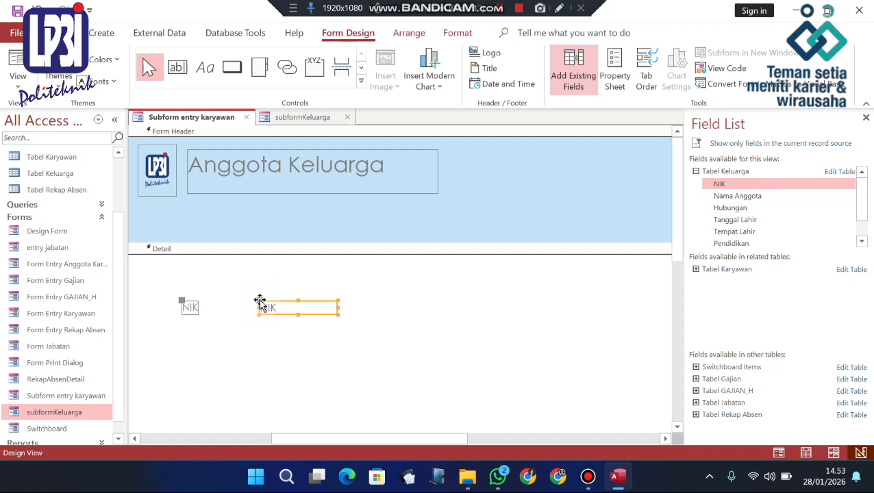
{"action": "left_click", "coordinate": [724, 197]}
{"action": "left_click_drag", "start_coordinate": [677, 221], "coordinate": [685, 294]}
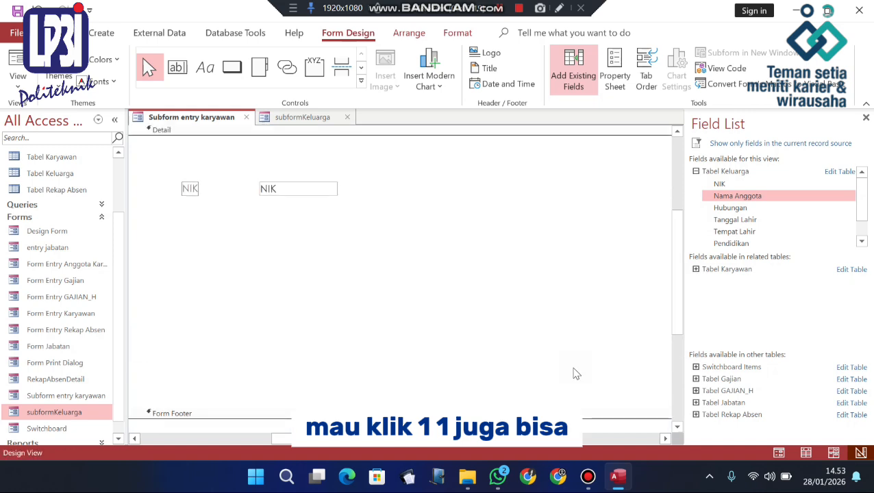
{"action": "left_click_drag", "start_coordinate": [419, 439], "coordinate": [268, 451]}
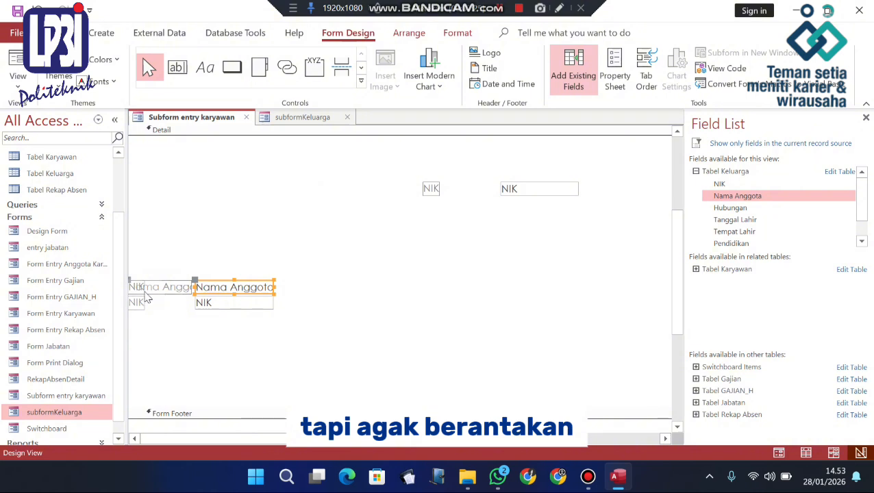
{"action": "left_click", "coordinate": [169, 298]}
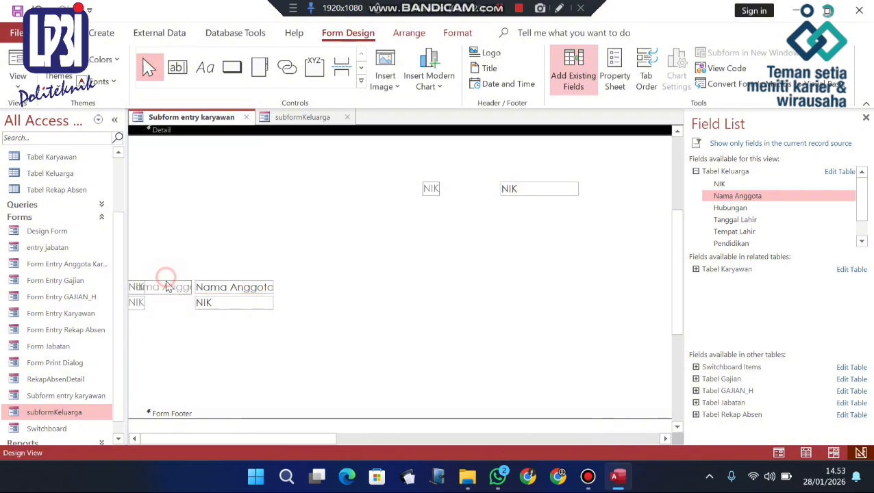
- Add the Hubungan, Tanggal Lahir, Tempat Lahir and Pendidikan fields from Tabel Keluarga to the Detail section
{"action": "double_click", "coordinate": [755, 210]}
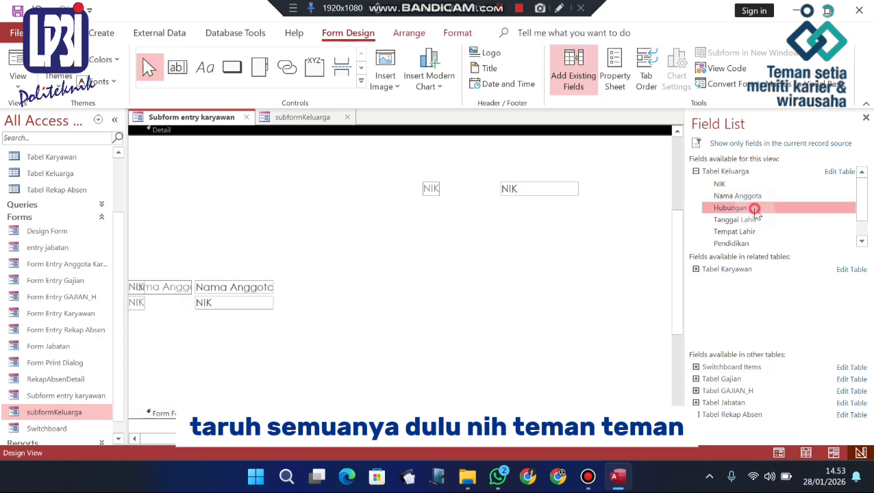
{"action": "left_click", "coordinate": [754, 219]}
{"action": "double_click", "coordinate": [754, 231]}
{"action": "double_click", "coordinate": [756, 243]}
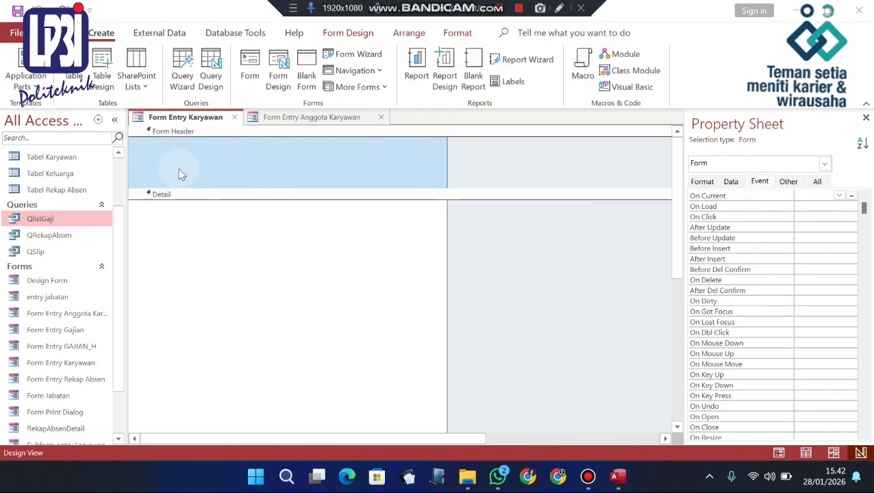
- Examine the Anggota Keluarga and Biodata Karyawan tab pages in the finished Form Entry Anggota Karyawan design
{"action": "left_click", "coordinate": [318, 117]}
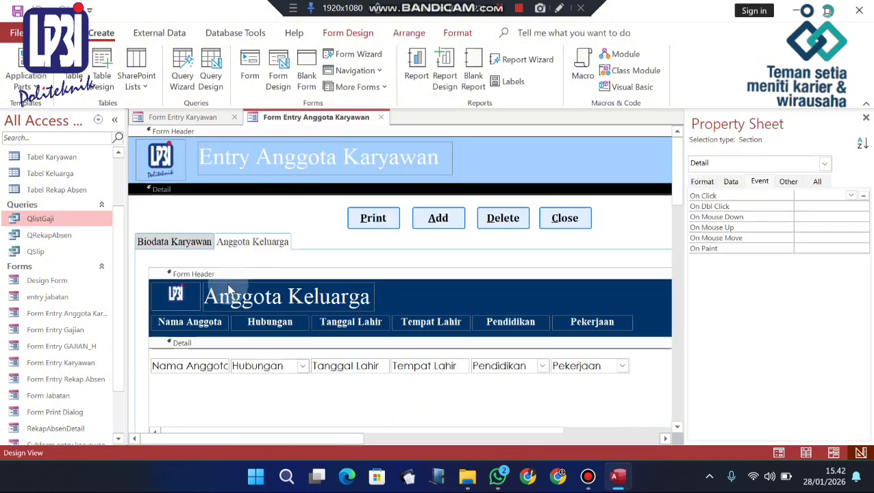
{"action": "left_click", "coordinate": [207, 243]}
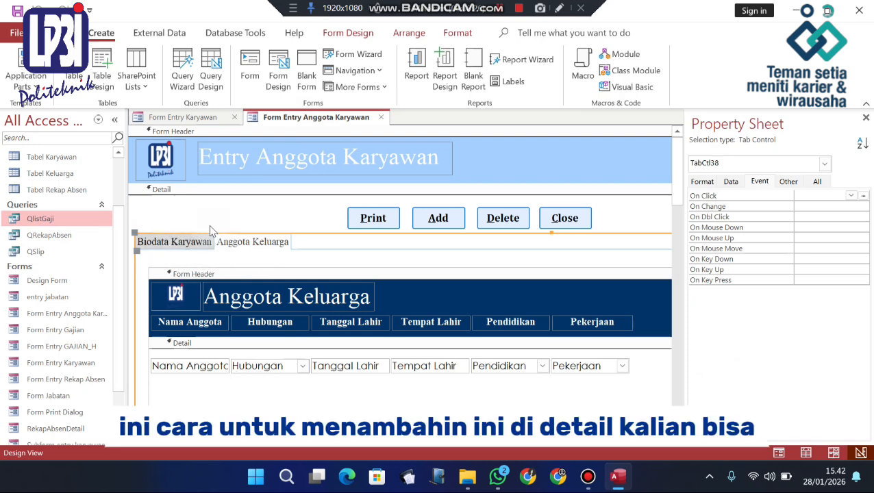
{"action": "left_click", "coordinate": [199, 243]}
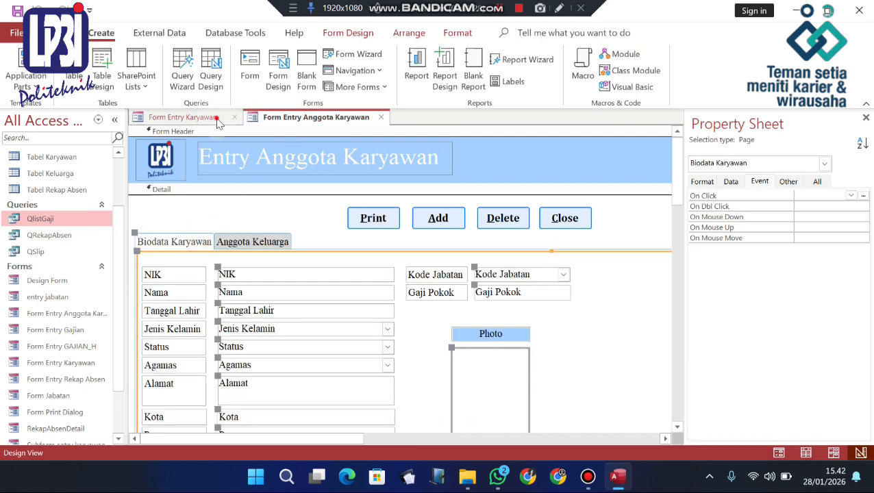
- Add a Tab Control to the Detail section of Form Entry Karyawan and position it about 1.7 cm from the section's top and left edges
{"action": "left_click", "coordinate": [182, 117]}
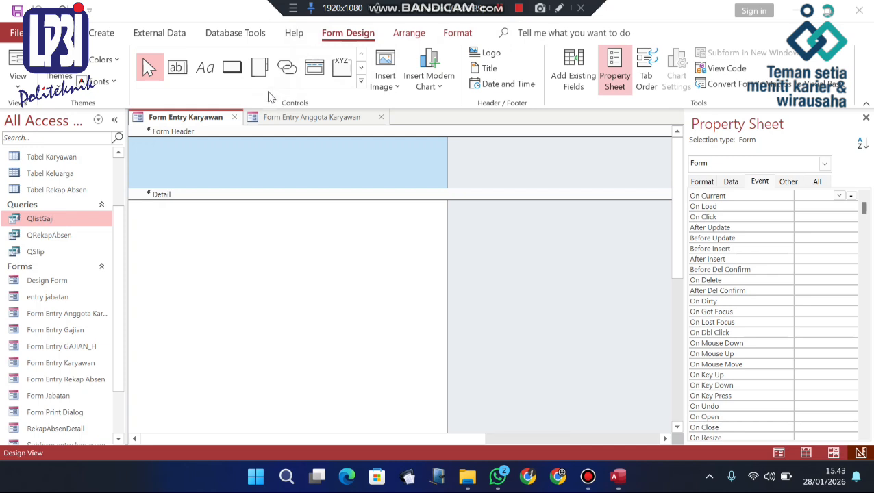
{"action": "left_click", "coordinate": [360, 83]}
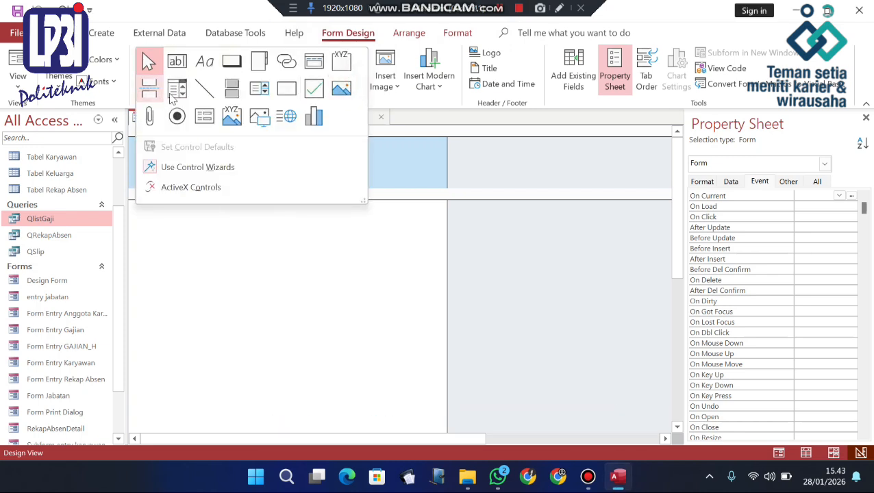
{"action": "left_click", "coordinate": [259, 62]}
{"action": "left_click", "coordinate": [231, 242]}
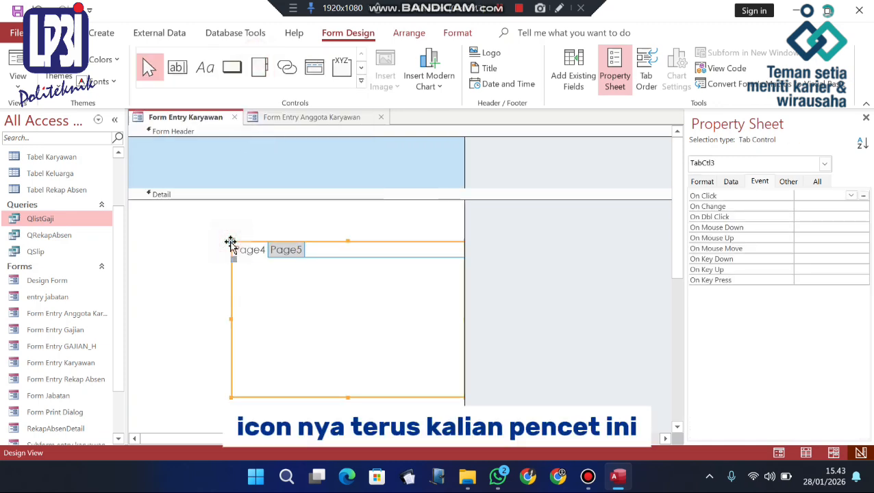
{"action": "left_click_drag", "start_coordinate": [230, 243], "coordinate": [172, 247]}
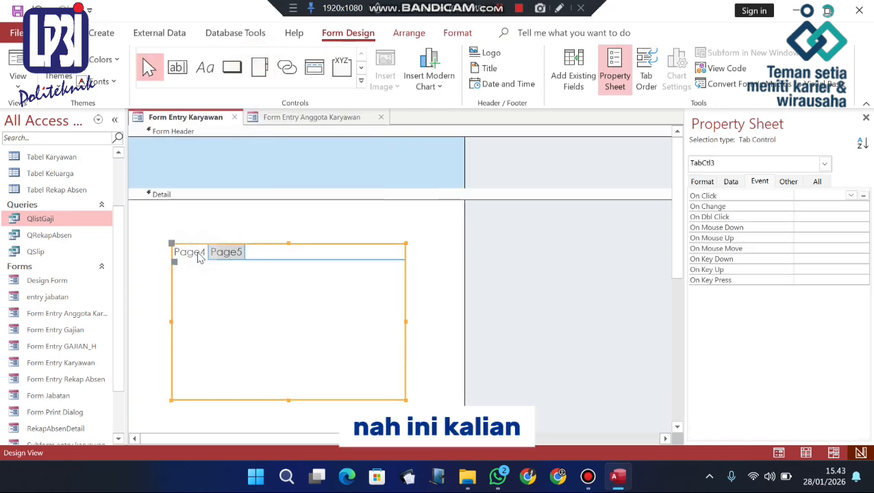
- Review all properties of the new tab control's first page, including its Name
{"action": "left_click", "coordinate": [197, 255]}
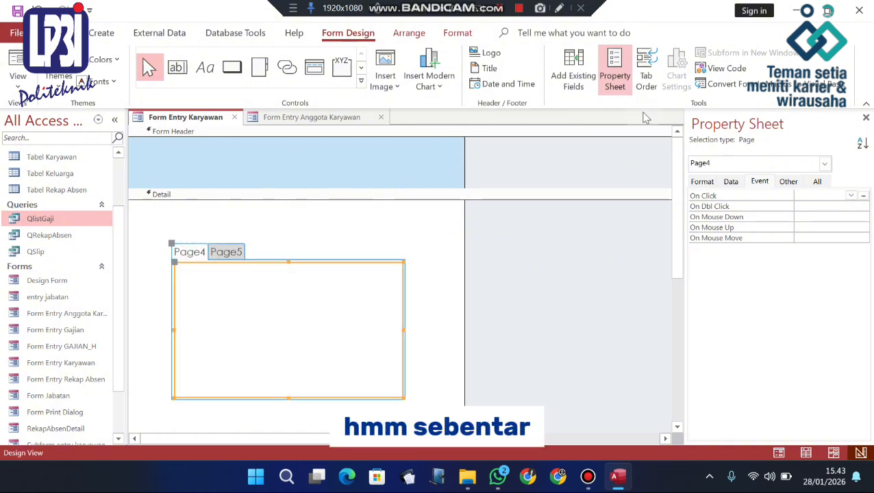
{"action": "left_click", "coordinate": [819, 181]}
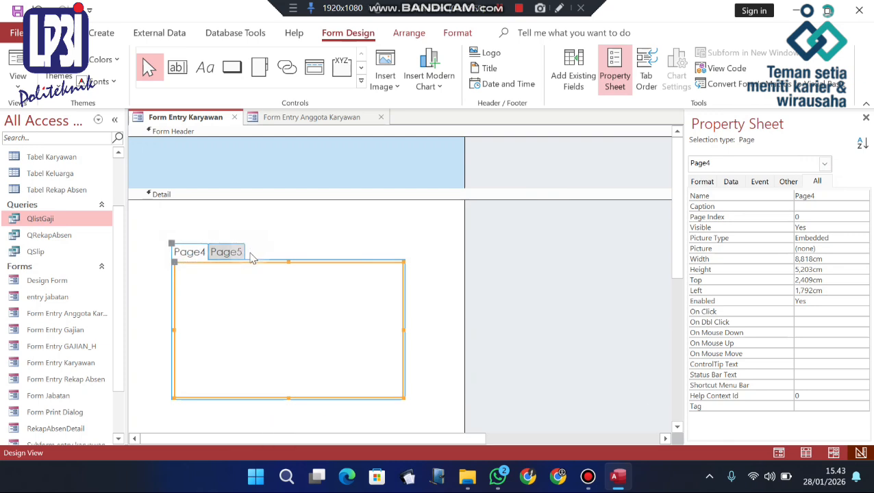
{"action": "left_click", "coordinate": [831, 198]}
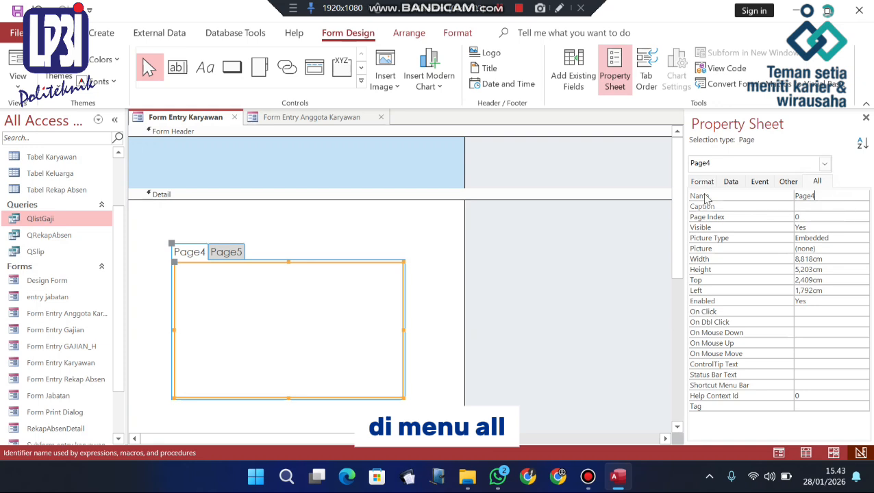
{"action": "left_click", "coordinate": [271, 219]}
- Compare the finished Form Entry Anggota Karyawan with the new form and examine its form-level properties, including Record Source and Default View
{"action": "left_click", "coordinate": [288, 117]}
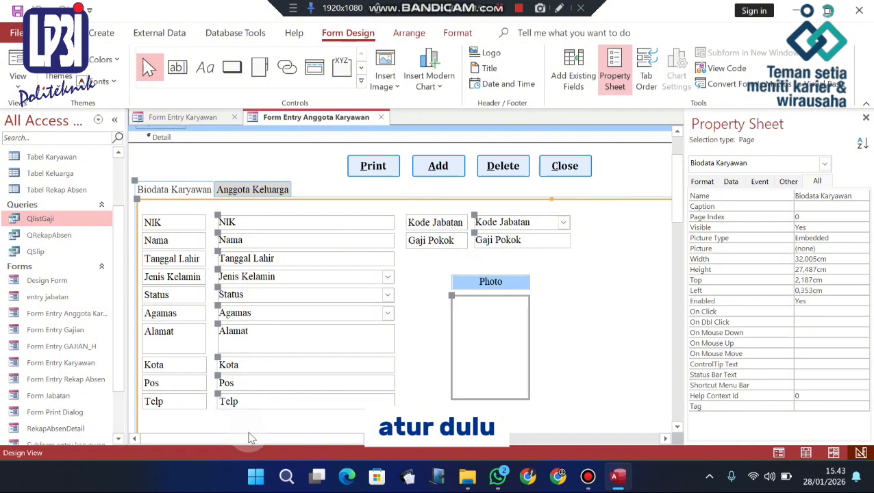
{"action": "mouse_move", "coordinate": [252, 439]}
{"action": "left_mouse_down"}
{"action": "mouse_move", "coordinate": [362, 442]}
{"action": "mouse_move", "coordinate": [241, 438]}
{"action": "left_mouse_up"}
{"action": "scroll", "coordinate": [194, 205], "scroll_direction": "up", "scroll_amount": 2}
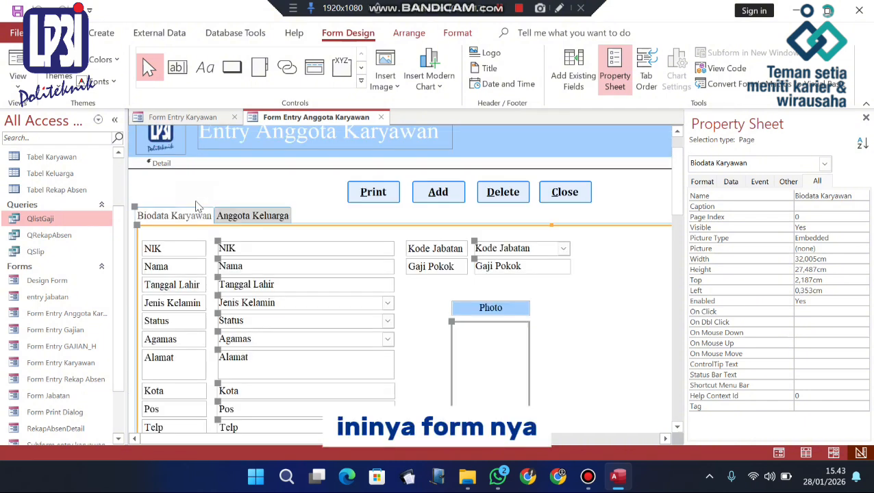
{"action": "left_click", "coordinate": [203, 118]}
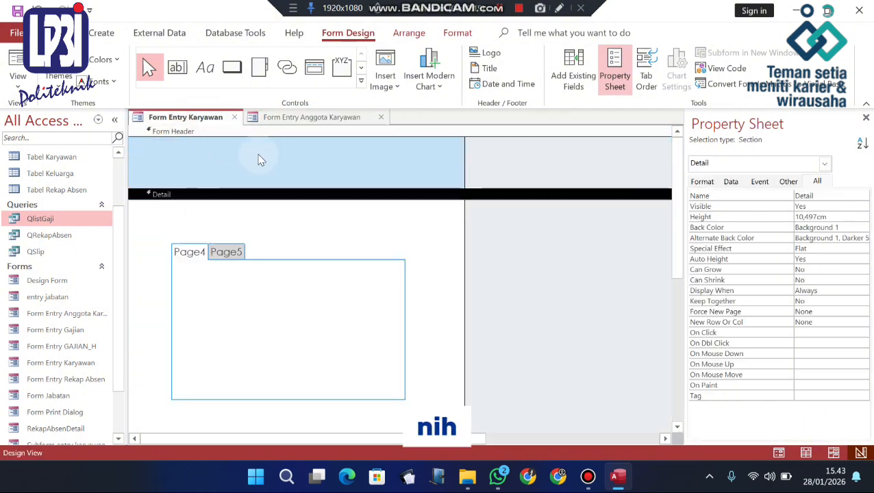
{"action": "left_click", "coordinate": [316, 118]}
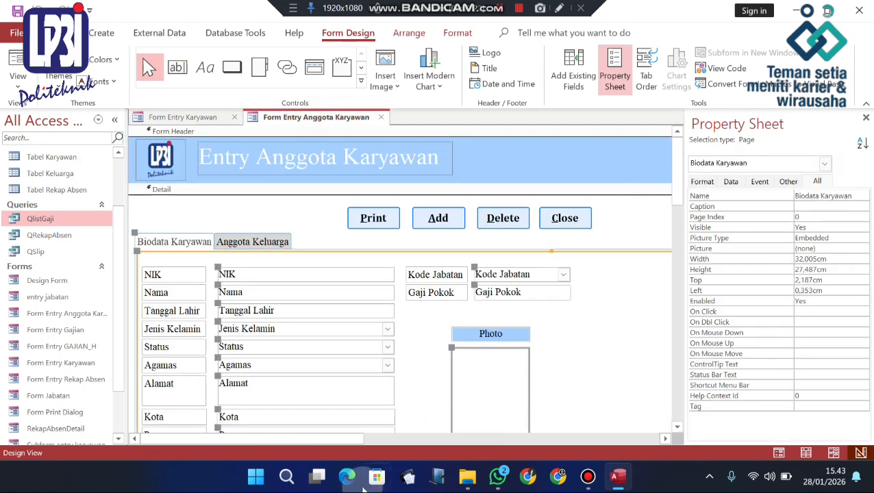
{"action": "left_click", "coordinate": [830, 164]}
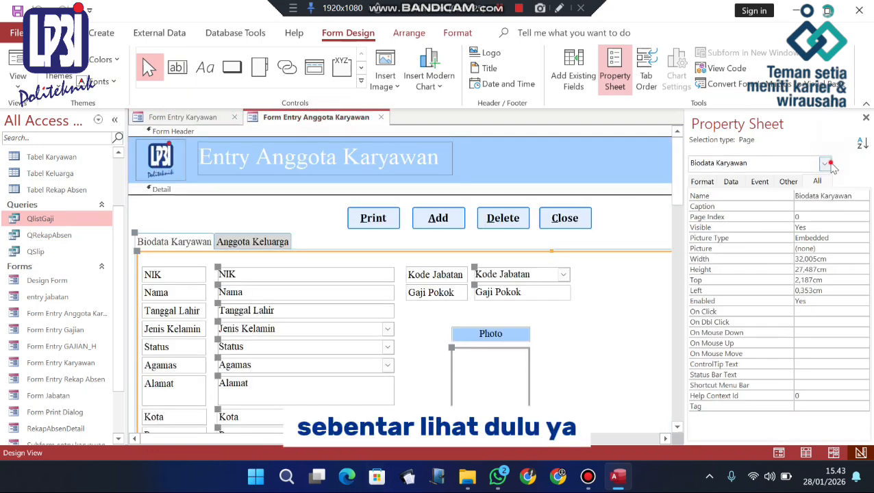
{"action": "left_click", "coordinate": [801, 236]}
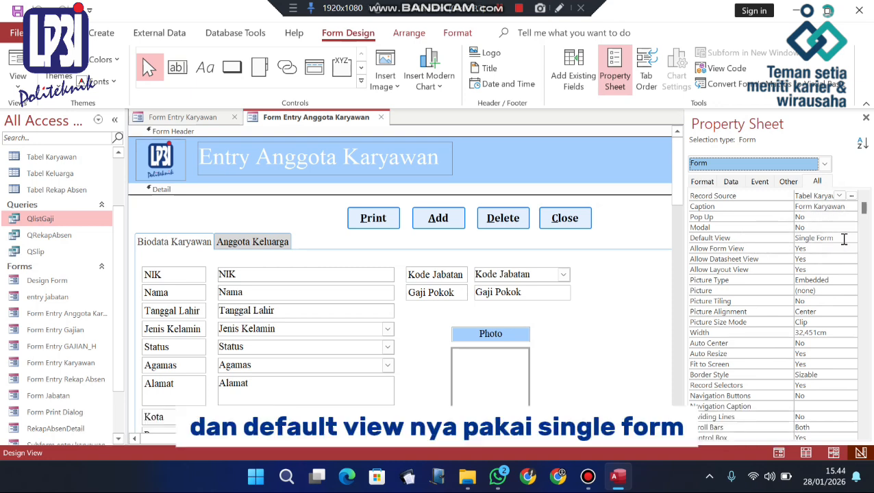
{"action": "scroll", "coordinate": [825, 311], "scroll_direction": "down", "scroll_amount": 2}
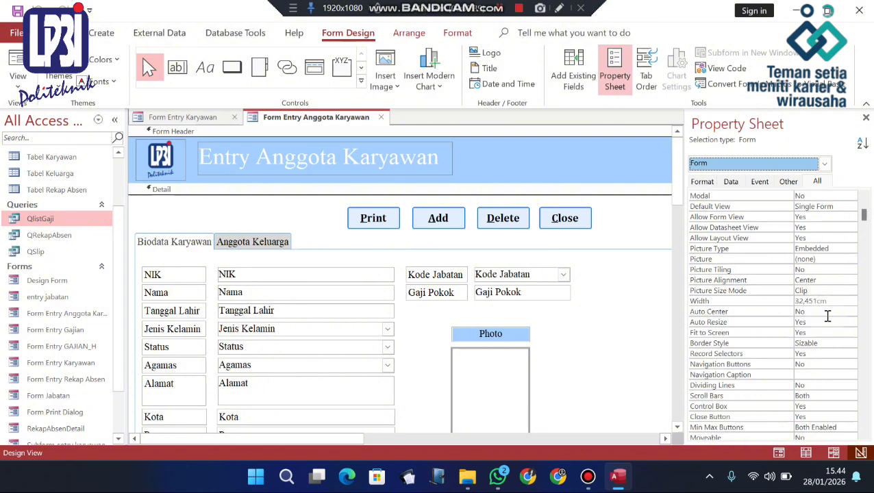
{"action": "scroll", "coordinate": [827, 316], "scroll_direction": "down", "scroll_amount": 1}
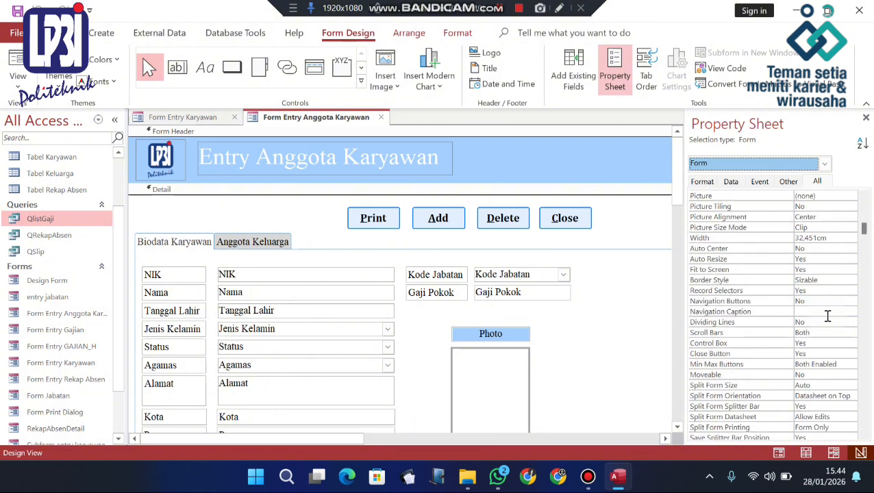
{"action": "scroll", "coordinate": [827, 315], "scroll_direction": "down", "scroll_amount": 1}
{"action": "scroll", "coordinate": [827, 315], "scroll_direction": "down", "scroll_amount": 2}
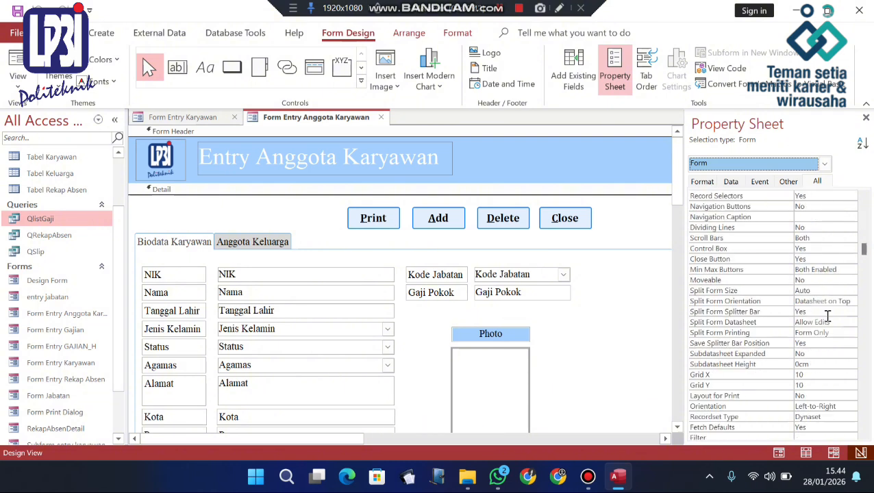
{"action": "scroll", "coordinate": [827, 315], "scroll_direction": "down", "scroll_amount": 1}
{"action": "scroll", "coordinate": [827, 316], "scroll_direction": "up", "scroll_amount": 5}
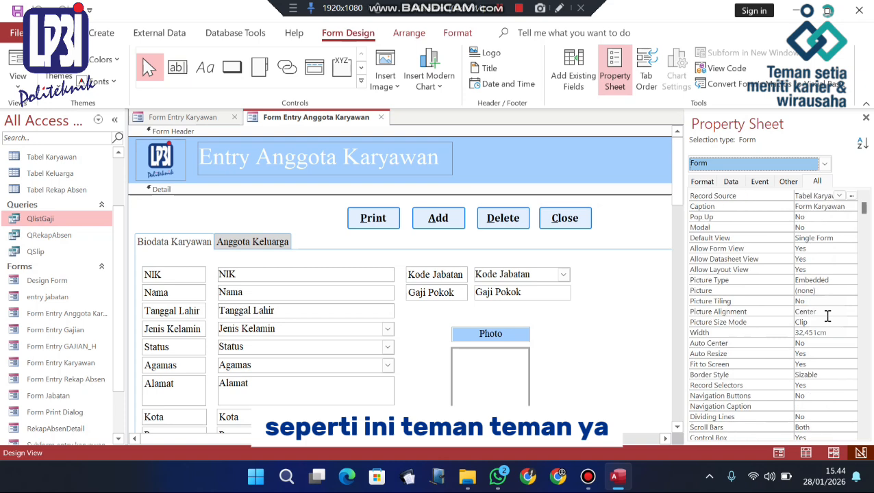
- Review the fields available to the finished form and locate the Tab Control among the design controls
{"action": "left_click", "coordinate": [573, 75]}
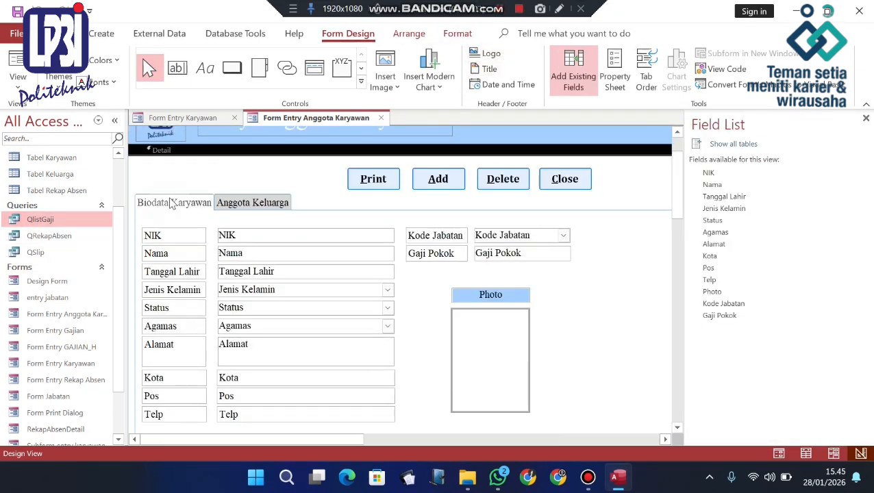
{"action": "left_click", "coordinate": [361, 81]}
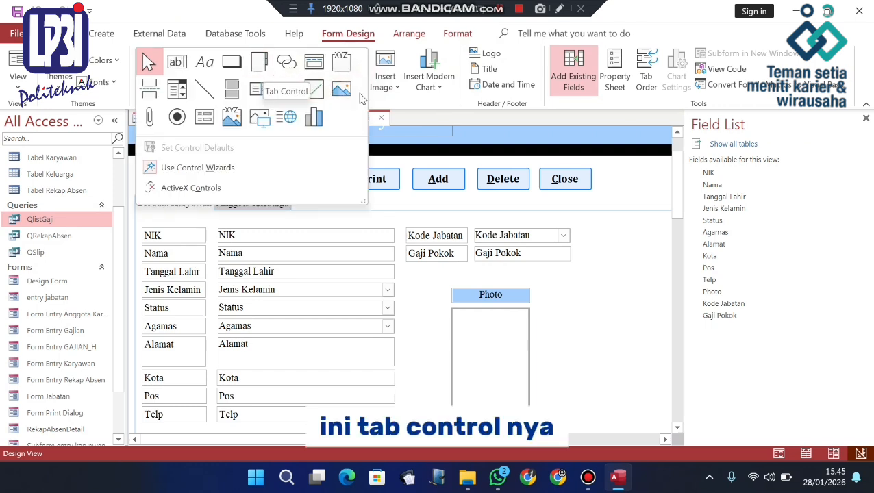
{"action": "left_click", "coordinate": [363, 100]}
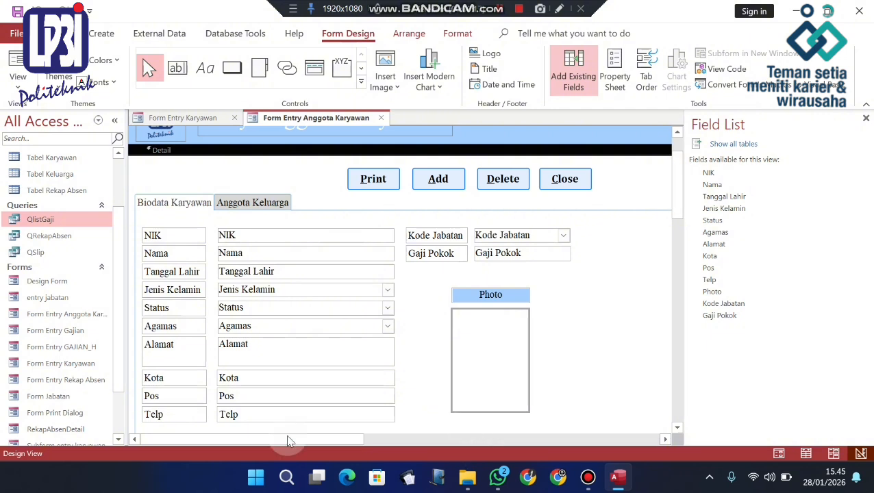
- Read the finished form's complete property settings in a widened Property Sheet, then restore the sheet's narrower width
{"action": "left_click_drag", "start_coordinate": [278, 441], "coordinate": [530, 445]}
{"action": "left_click", "coordinate": [586, 373]}
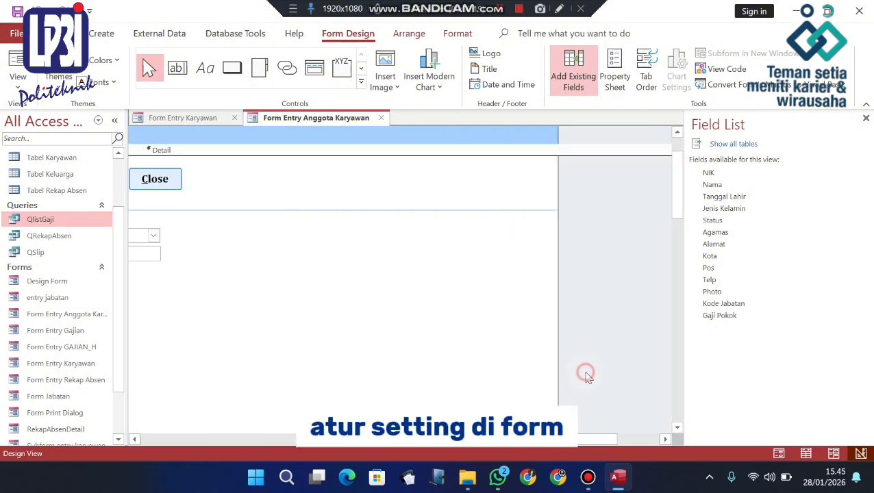
{"action": "left_click", "coordinate": [614, 72]}
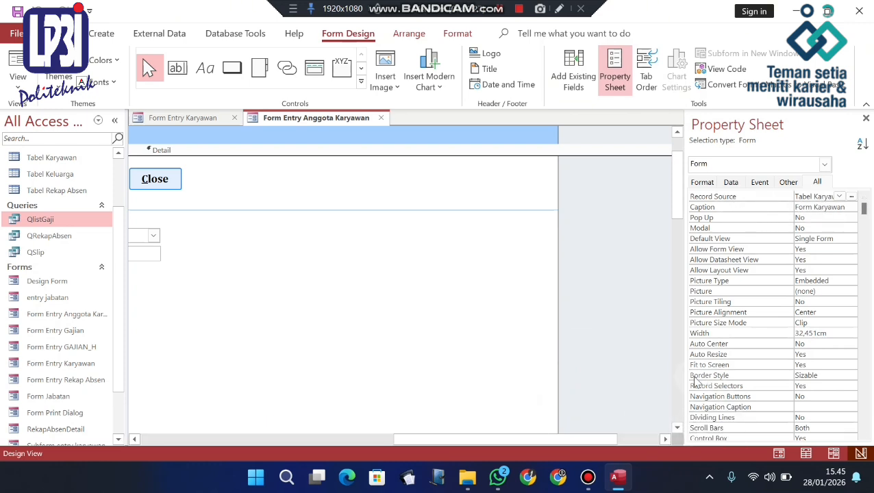
{"action": "left_click_drag", "start_coordinate": [685, 384], "coordinate": [569, 397]}
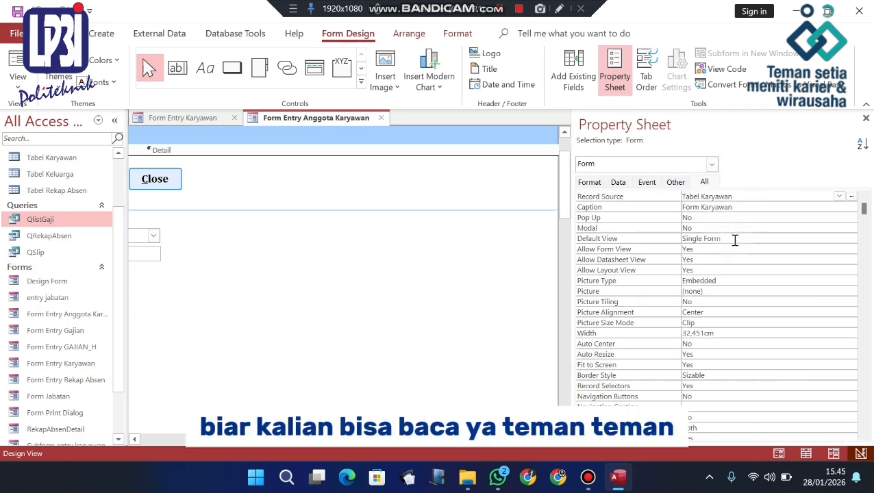
{"action": "scroll", "coordinate": [736, 343], "scroll_direction": "down", "scroll_amount": 4}
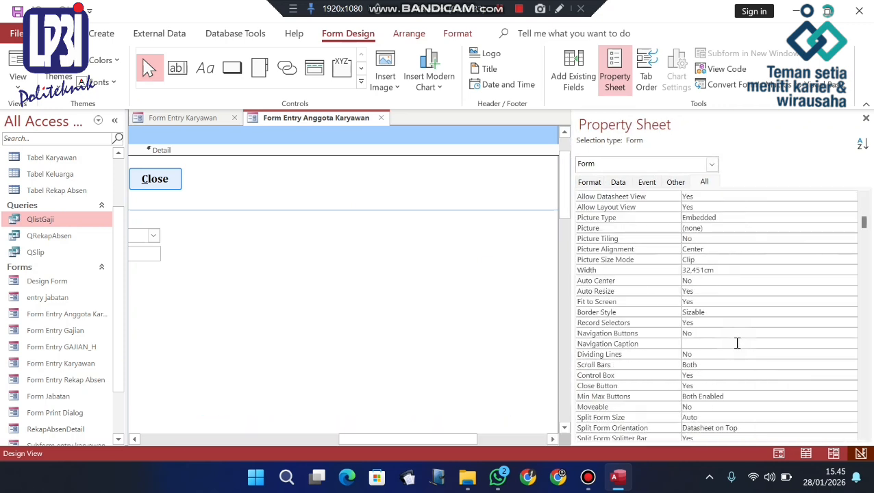
{"action": "scroll", "coordinate": [736, 343], "scroll_direction": "up", "scroll_amount": 4}
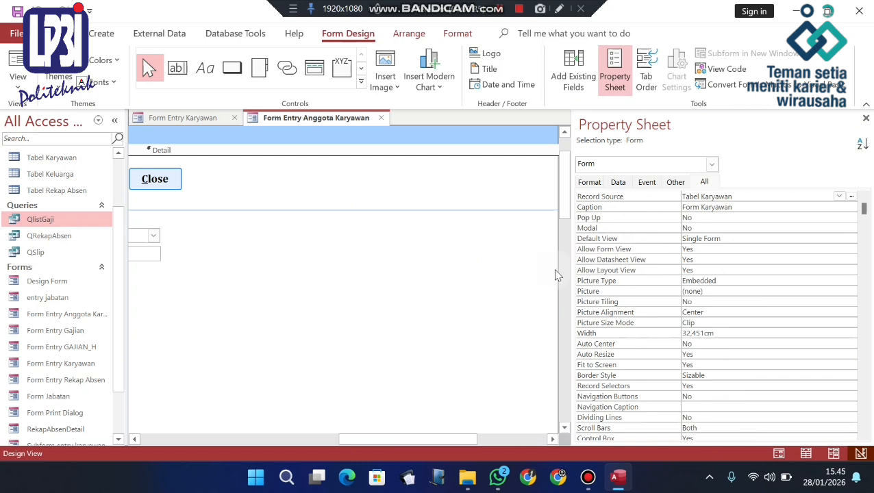
{"action": "left_click_drag", "start_coordinate": [569, 267], "coordinate": [687, 266]}
{"action": "left_click", "coordinate": [463, 439]}
{"action": "left_click_drag", "start_coordinate": [464, 439], "coordinate": [154, 442]}
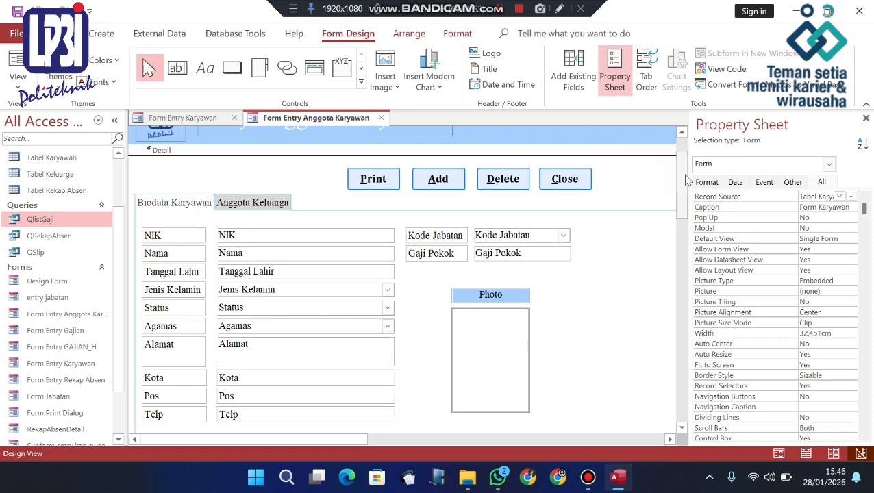
- Inspect the names and contents of the Biodata Karyawan and Anggota Keluarga tab pages in the finished form
{"action": "scroll", "coordinate": [674, 177], "scroll_direction": "up", "scroll_amount": 2}
{"action": "left_click", "coordinate": [236, 232]}
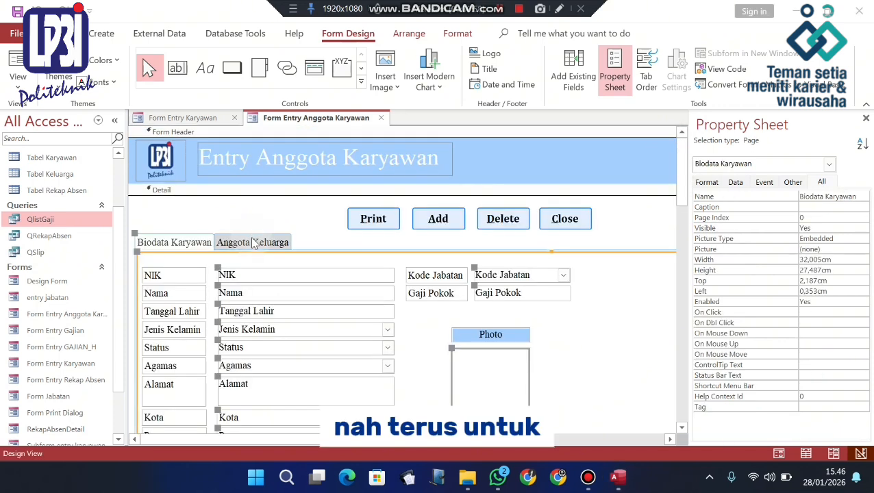
{"action": "left_click", "coordinate": [253, 242]}
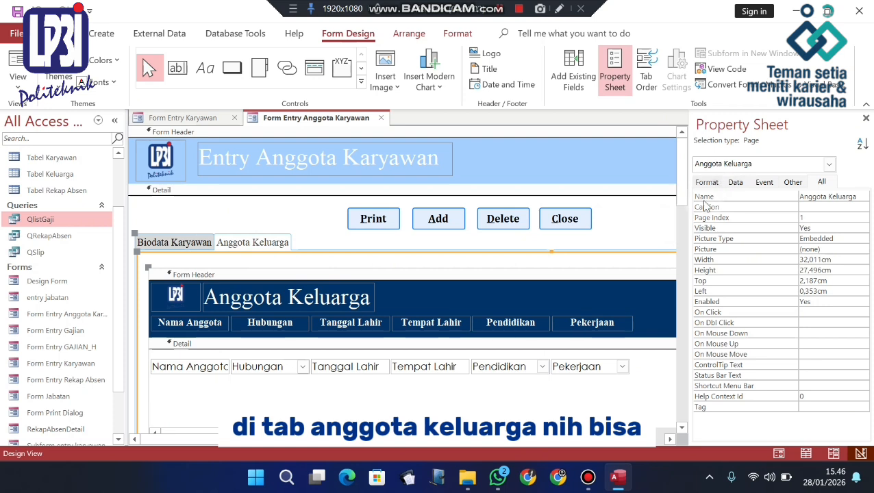
{"action": "scroll", "coordinate": [684, 226], "scroll_direction": "down", "scroll_amount": 1}
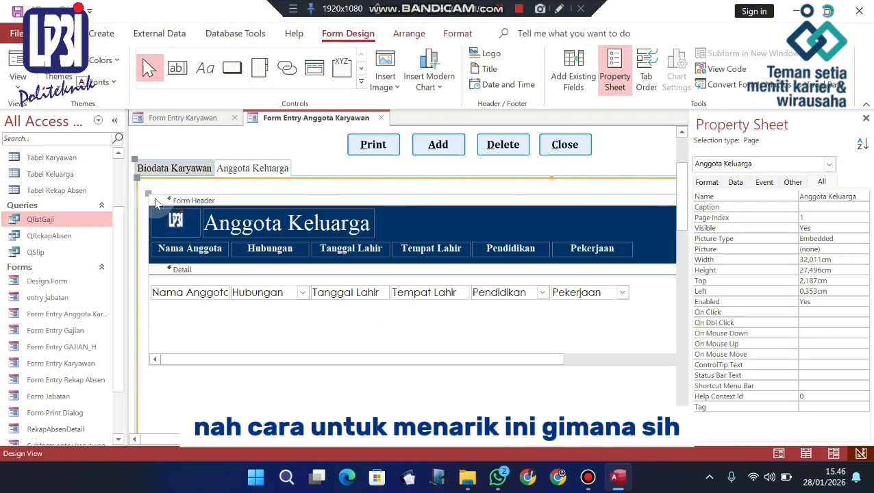
{"action": "left_click", "coordinate": [170, 169]}
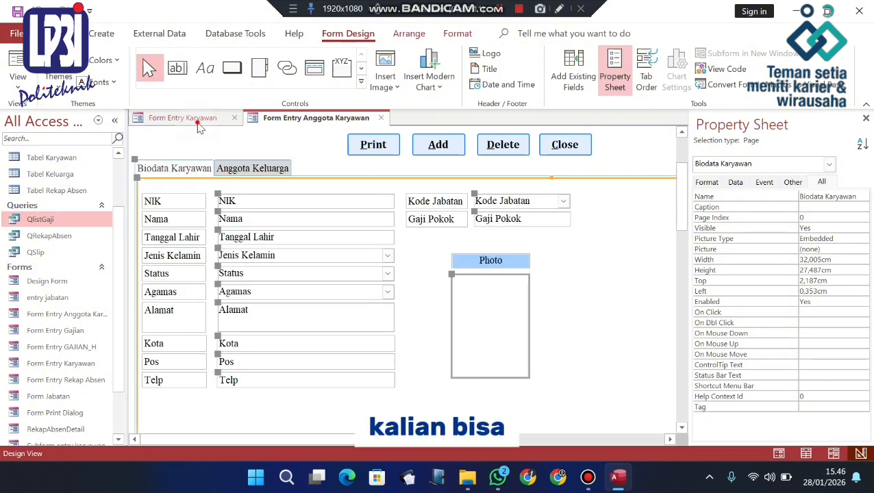
- Draw a Subform/Subreport control about 5.9 by 3.2 cm on Page5 of the tab control in Form Entry Karyawan
{"action": "left_click", "coordinate": [196, 120]}
{"action": "left_click", "coordinate": [361, 82]}
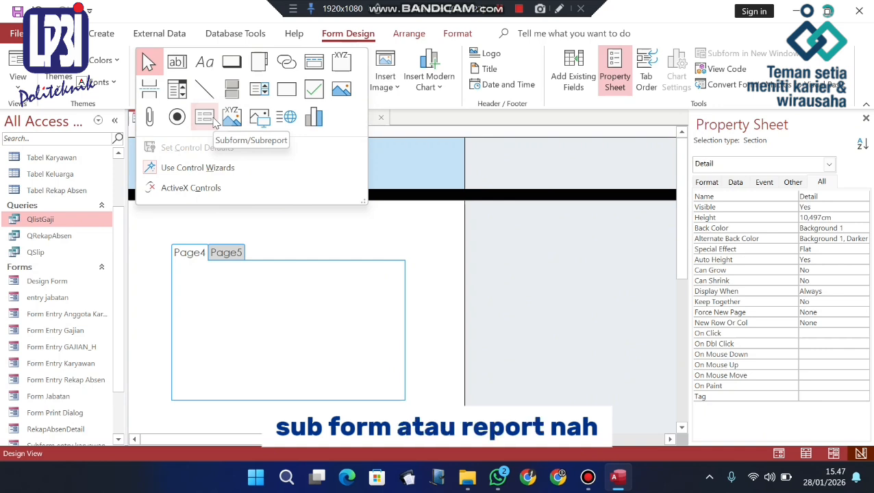
{"action": "left_click", "coordinate": [260, 225]}
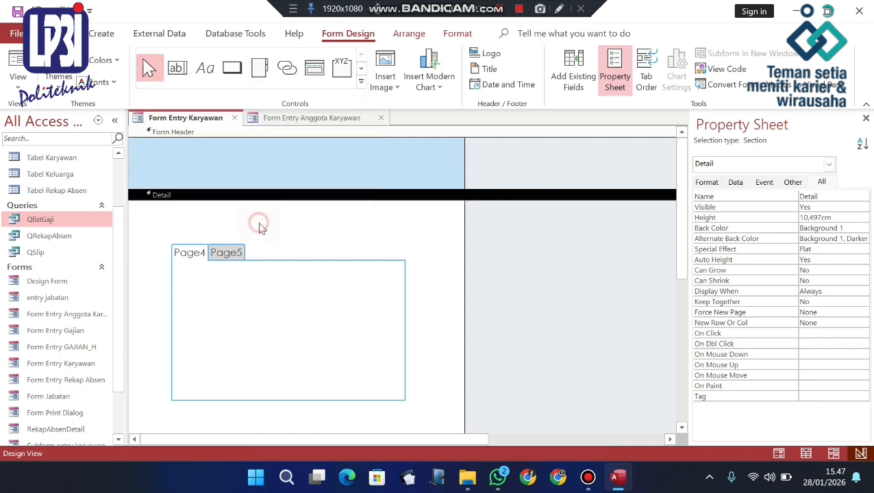
{"action": "left_click", "coordinate": [243, 255]}
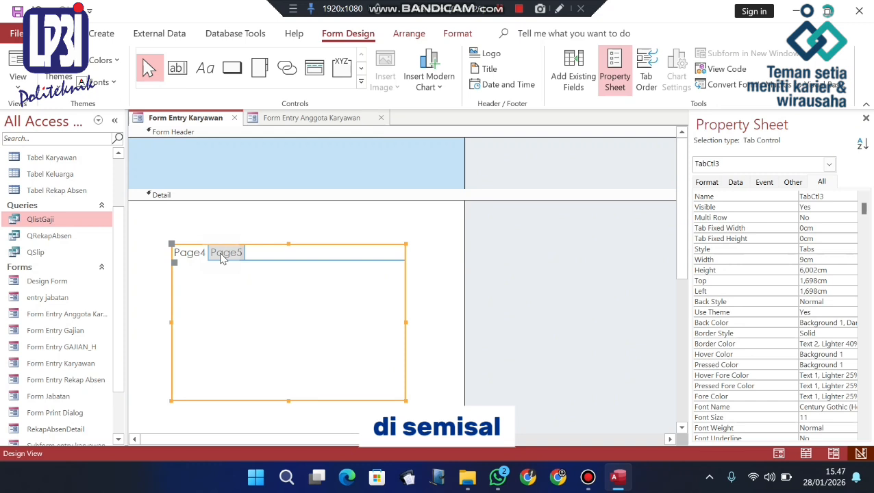
{"action": "left_click", "coordinate": [224, 253]}
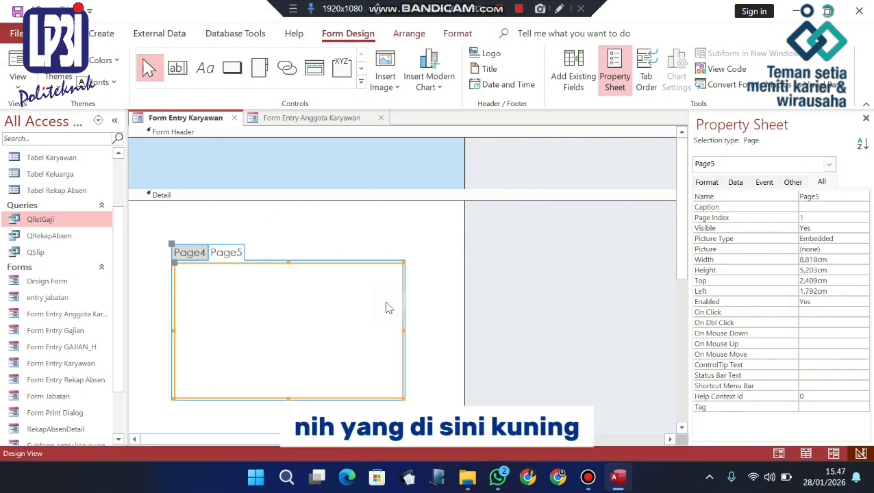
{"action": "left_click", "coordinate": [361, 81]}
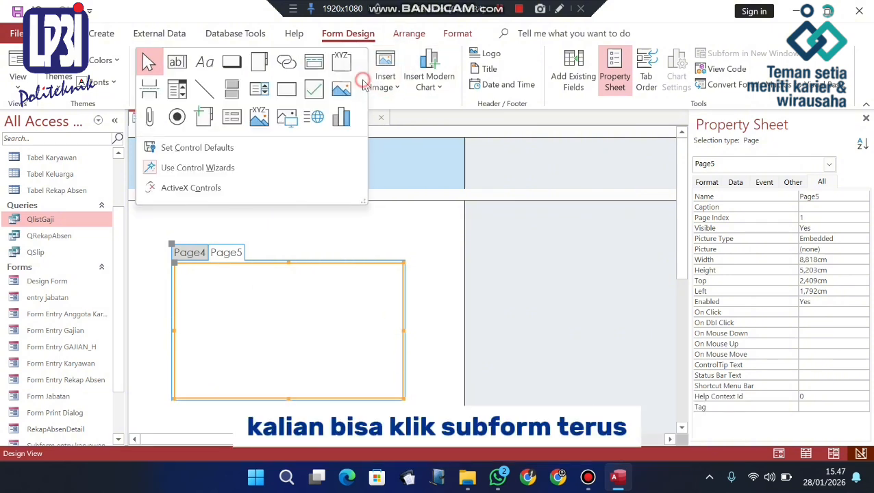
{"action": "left_click", "coordinate": [231, 120]}
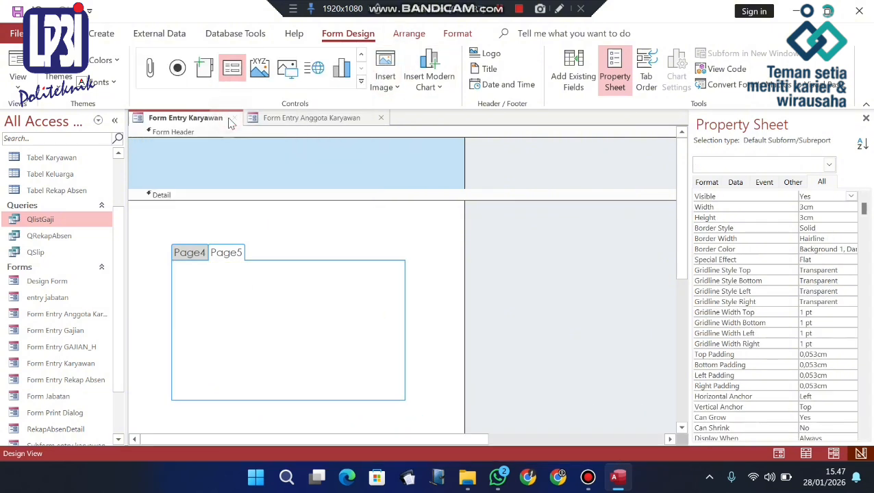
{"action": "left_click", "coordinate": [204, 284]}
{"action": "left_click_drag", "start_coordinate": [204, 285], "coordinate": [357, 370]}
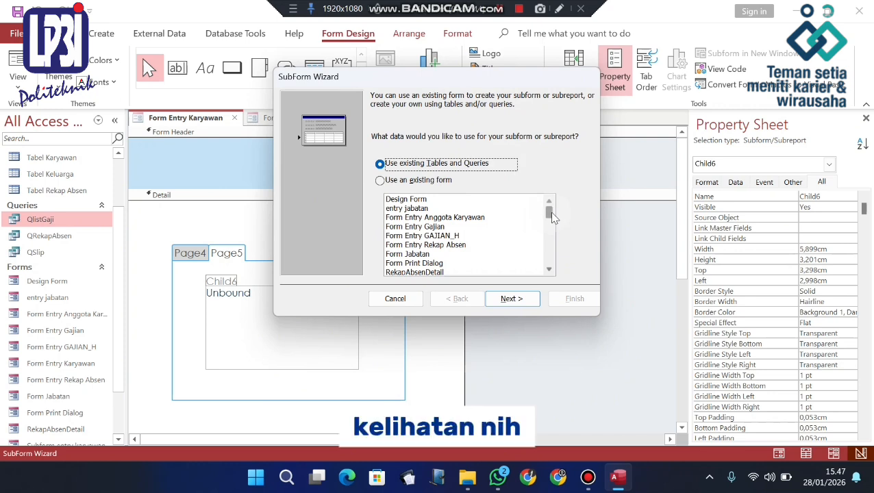
- Base the subform on the existing form Subform entry karyawan, keep that name for it, and complete the SubForm Wizard
{"action": "scroll", "coordinate": [528, 224], "scroll_direction": "down", "scroll_amount": 3}
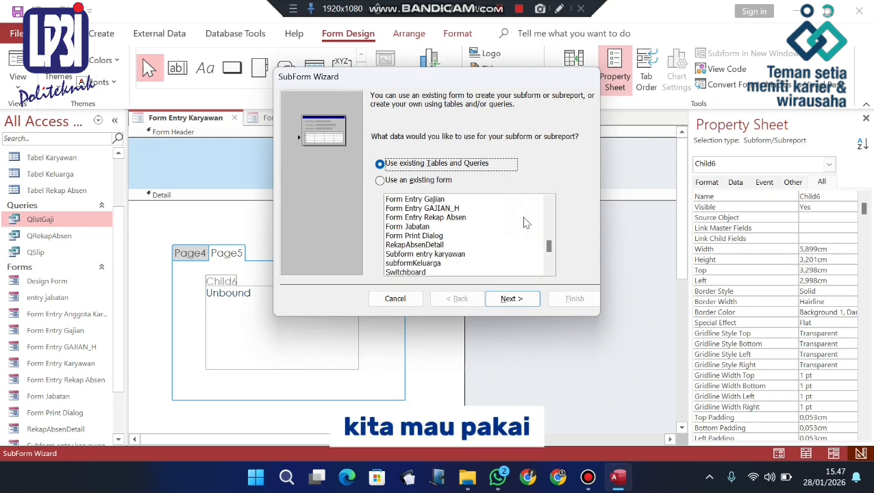
{"action": "scroll", "coordinate": [524, 221], "scroll_direction": "up", "scroll_amount": 3}
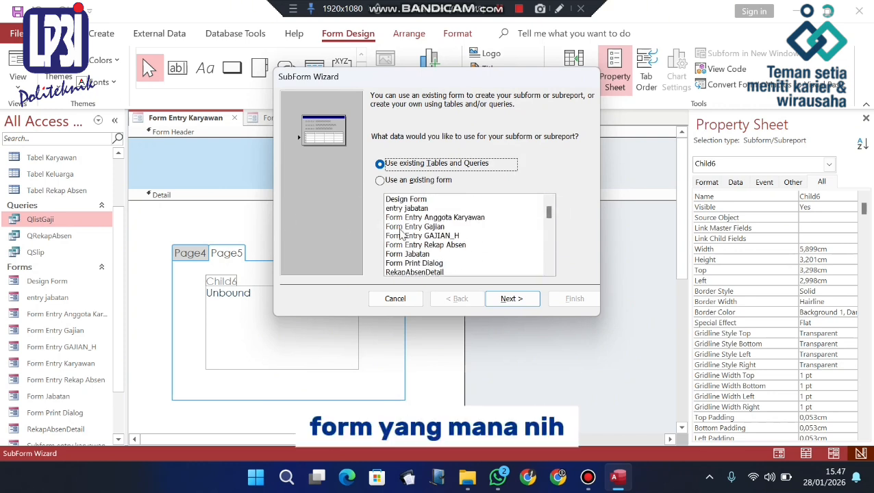
{"action": "scroll", "coordinate": [480, 234], "scroll_direction": "down", "scroll_amount": 3}
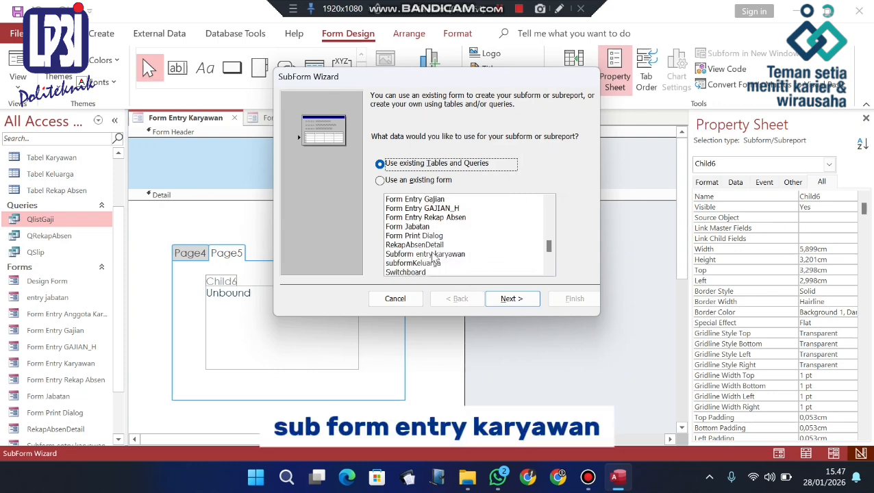
{"action": "left_click", "coordinate": [380, 180]}
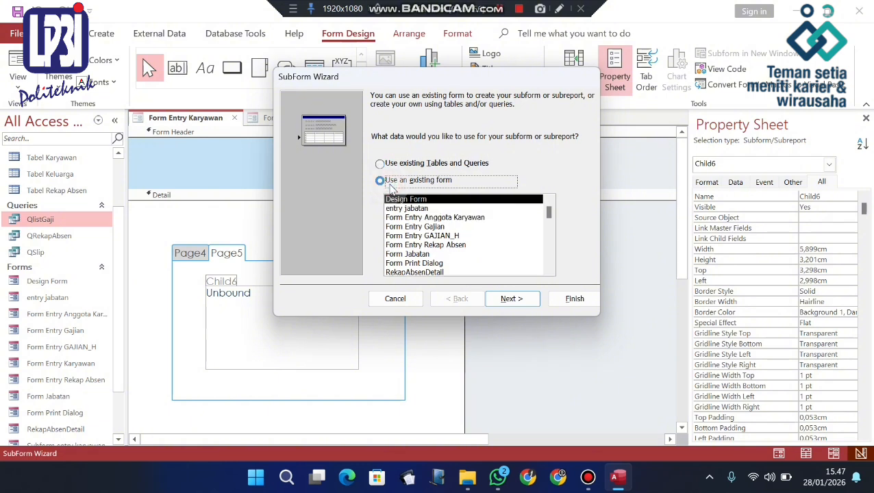
{"action": "left_click", "coordinate": [549, 209]}
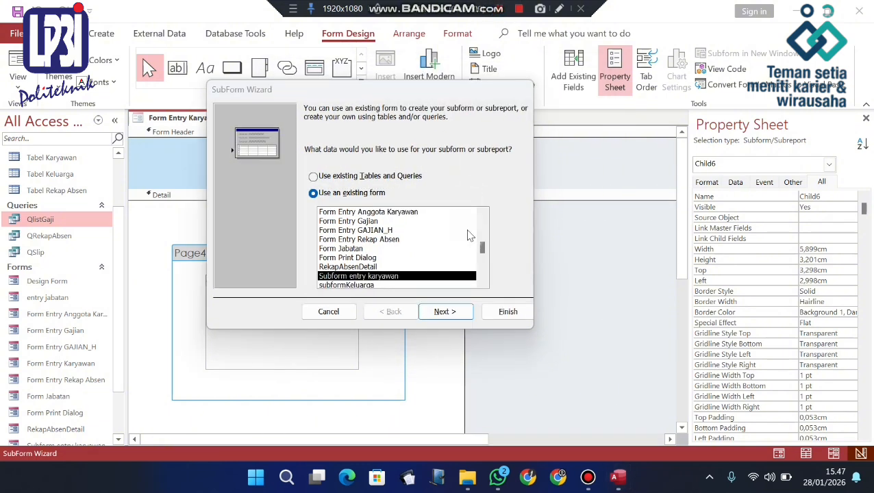
{"action": "left_click", "coordinate": [444, 311]}
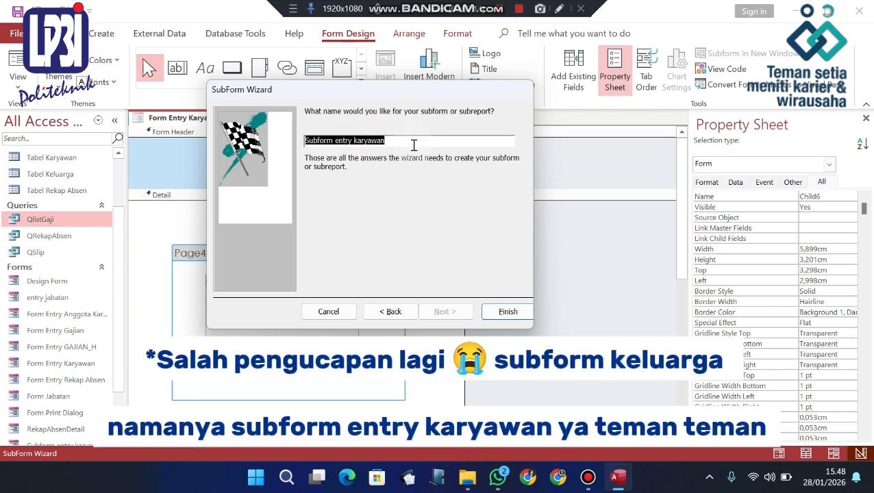
{"action": "left_click", "coordinate": [527, 310]}
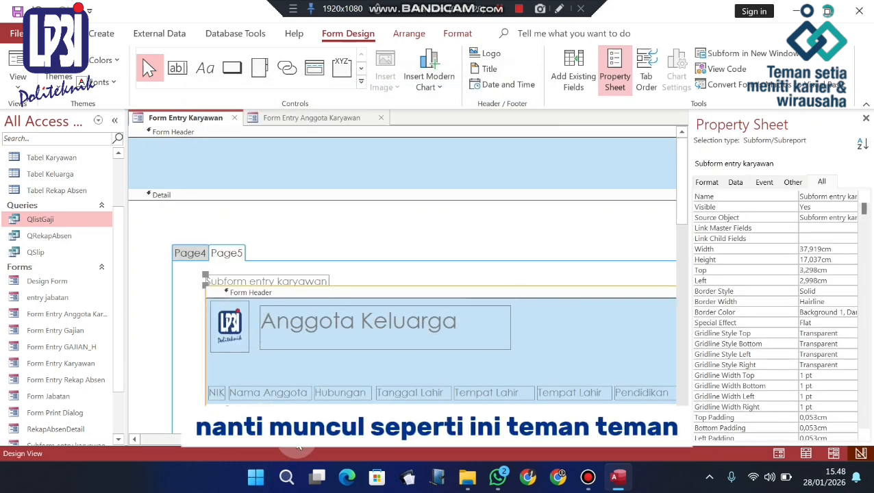
- Inspect the full layout of the inserted Anggota Keluarga subform on Page5 and the contents of Page4
{"action": "left_click", "coordinate": [217, 438]}
{"action": "left_click_drag", "start_coordinate": [241, 443], "coordinate": [522, 446]}
{"action": "left_click_drag", "start_coordinate": [681, 193], "coordinate": [665, 374]}
{"action": "left_click_drag", "start_coordinate": [586, 443], "coordinate": [516, 446]}
{"action": "left_click_drag", "start_coordinate": [685, 335], "coordinate": [671, 205]}
{"action": "left_click_drag", "start_coordinate": [506, 446], "coordinate": [244, 436]}
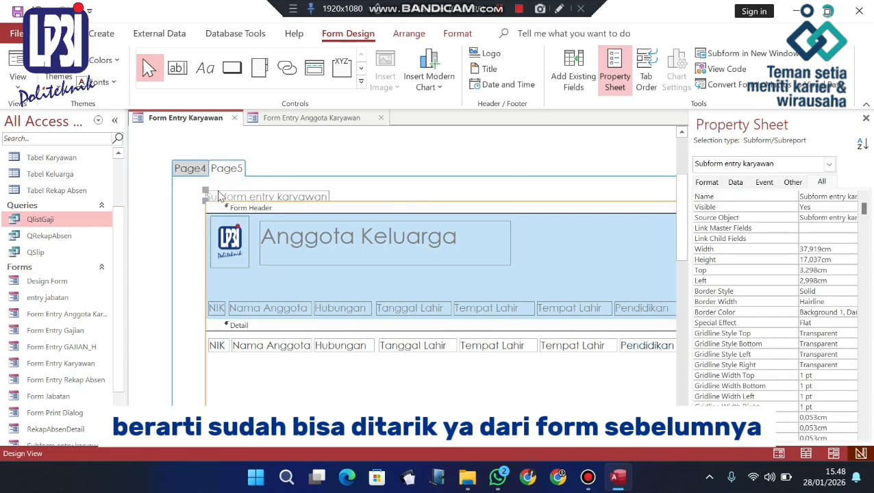
{"action": "left_click", "coordinate": [193, 169]}
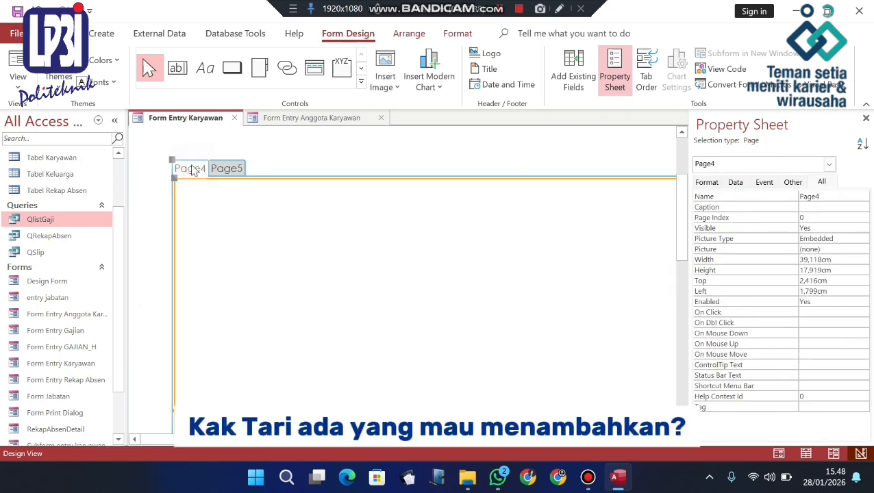
- Examine the properties of the Print, Add, Delete and Close command buttons in the finished Form Entry Anggota Karyawan
{"action": "left_click", "coordinate": [298, 119]}
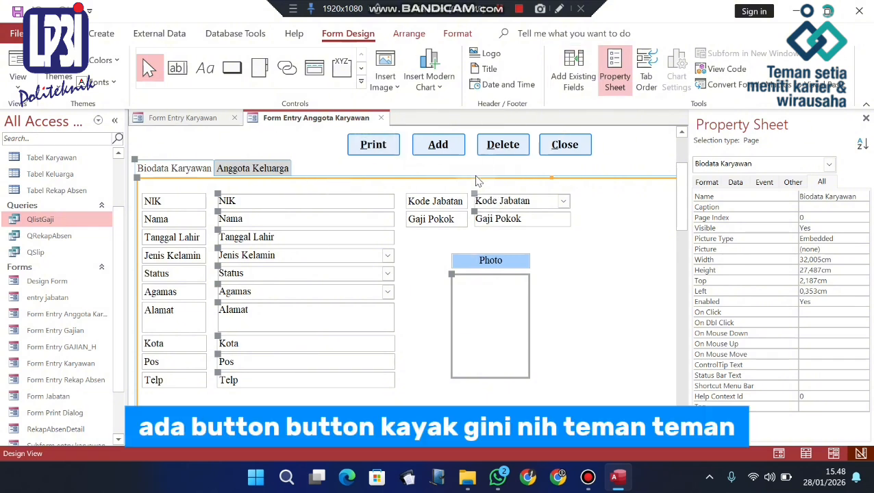
{"action": "left_click", "coordinate": [385, 147]}
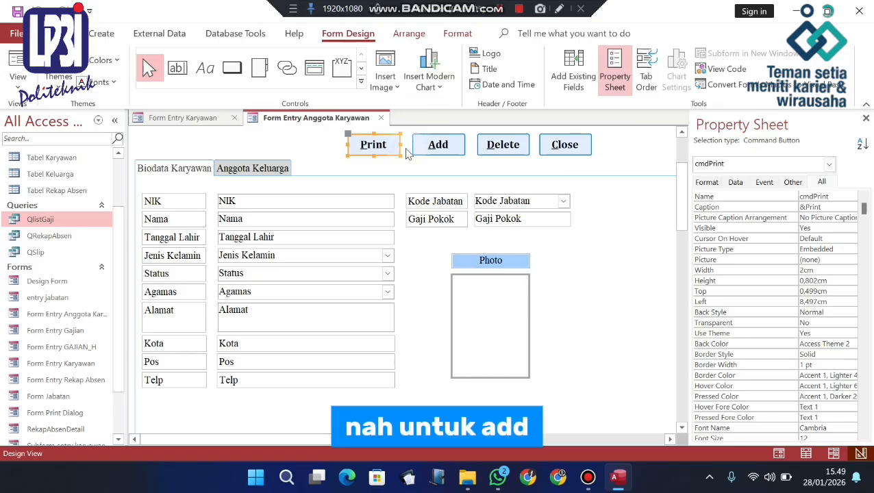
{"action": "left_click", "coordinate": [444, 145]}
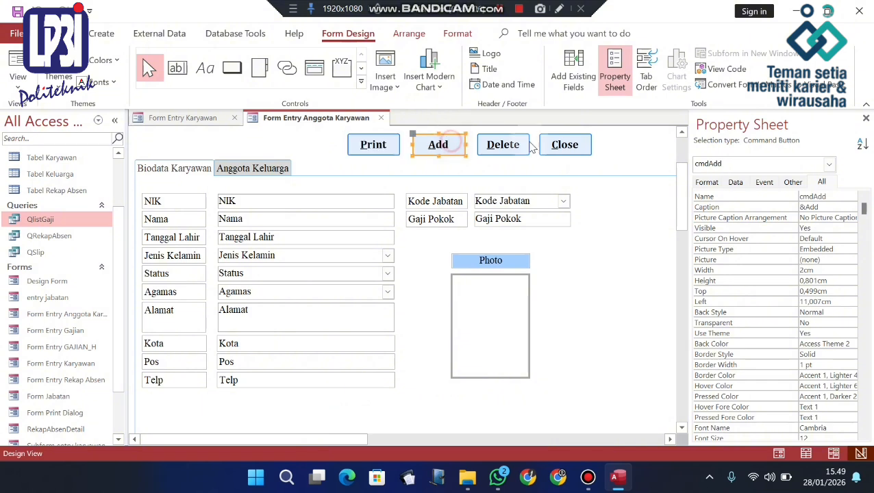
{"action": "left_click", "coordinate": [522, 145]}
{"action": "left_click", "coordinate": [552, 152]}
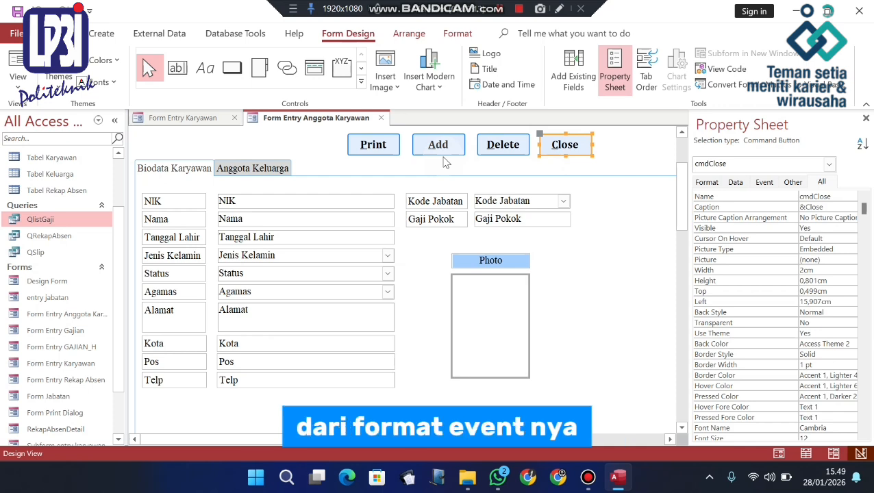
{"action": "left_click", "coordinate": [392, 151]}
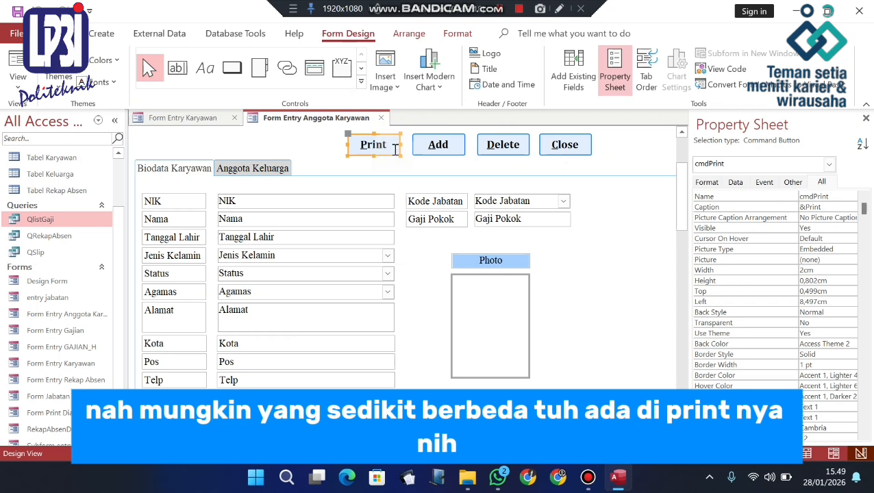
- Open the Print button's On Click macro and choose Print Preview as the view of its OpenReport action
{"action": "left_click", "coordinate": [767, 182]}
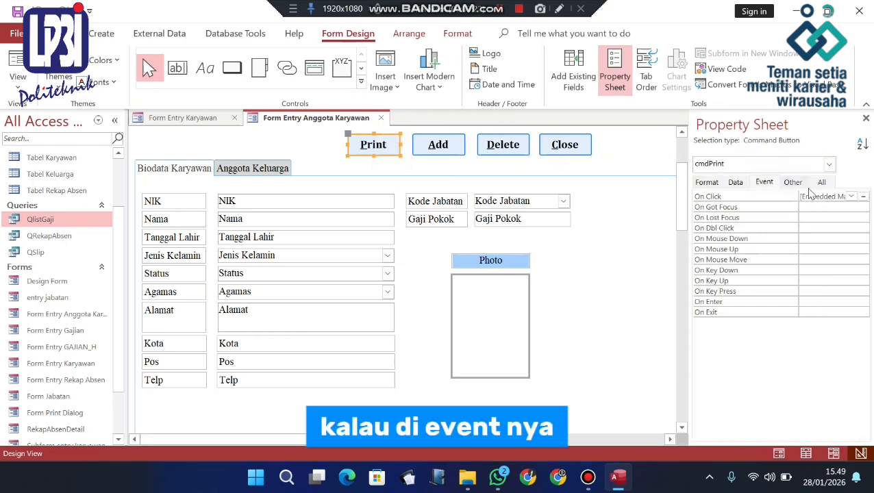
{"action": "left_click", "coordinate": [863, 196]}
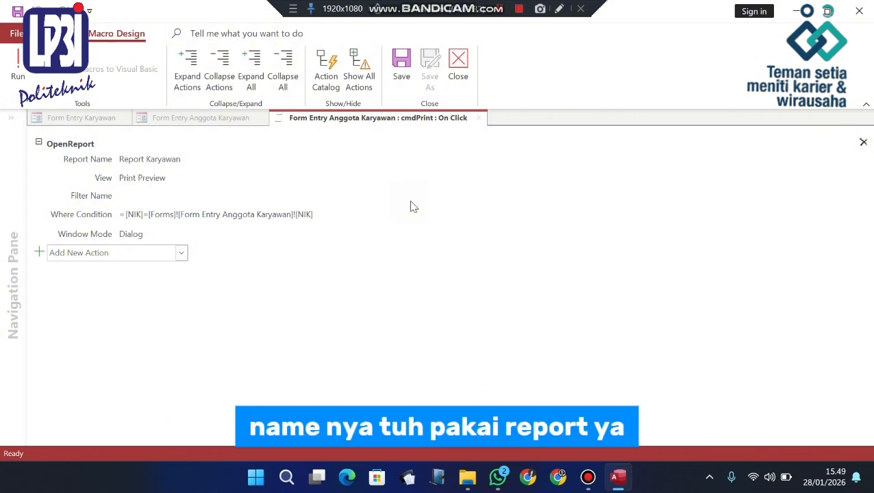
{"action": "left_click", "coordinate": [75, 144]}
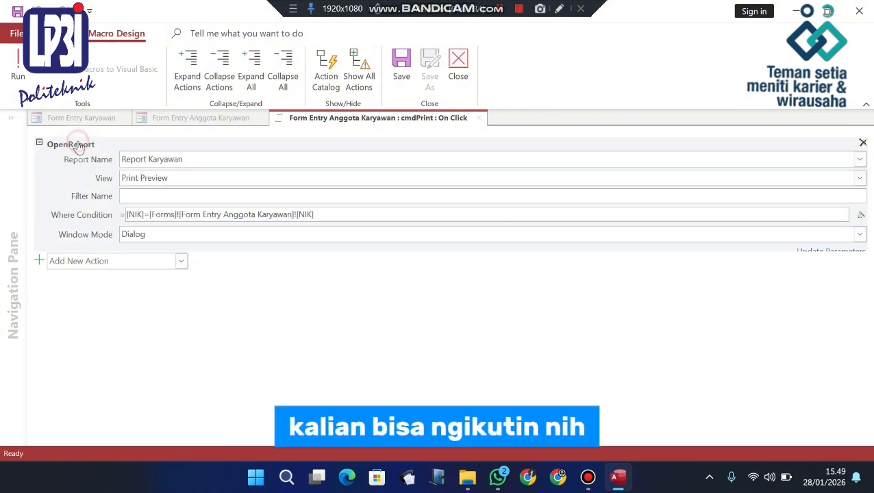
{"action": "left_click", "coordinate": [289, 179]}
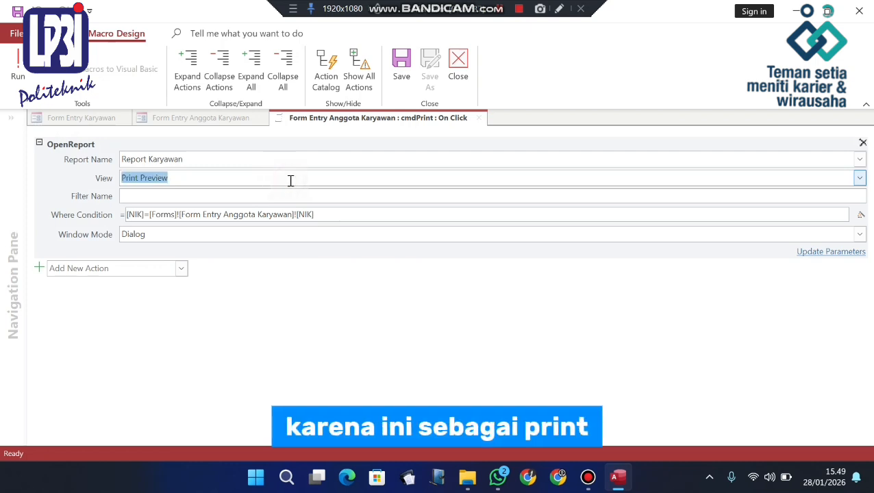
{"action": "left_click", "coordinate": [860, 178]}
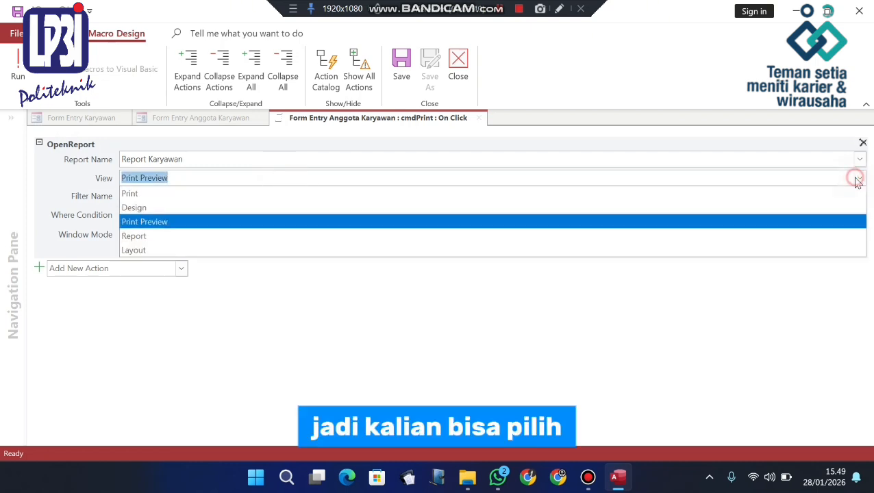
{"action": "left_click", "coordinate": [616, 224]}
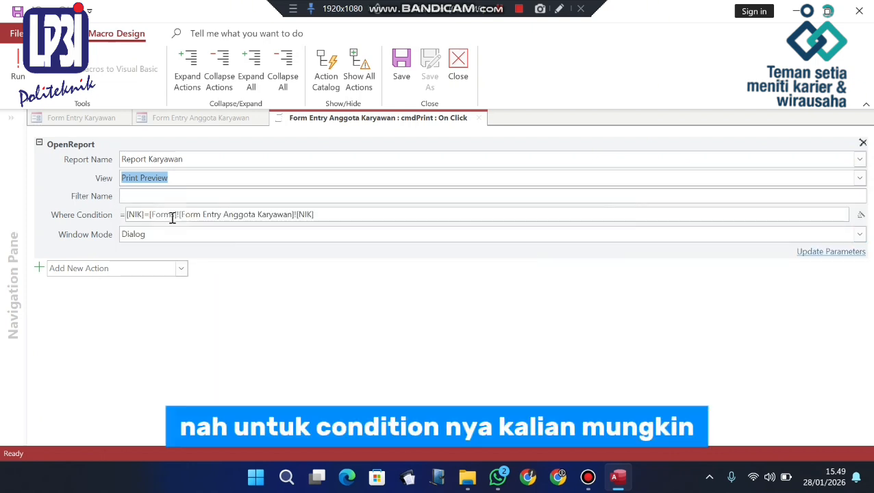
- Review the OpenReport action's Where Condition and Window Mode, then save and close the Print button's macro
{"action": "mouse_move", "coordinate": [173, 217]}
{"action": "left_click", "coordinate": [342, 214]}
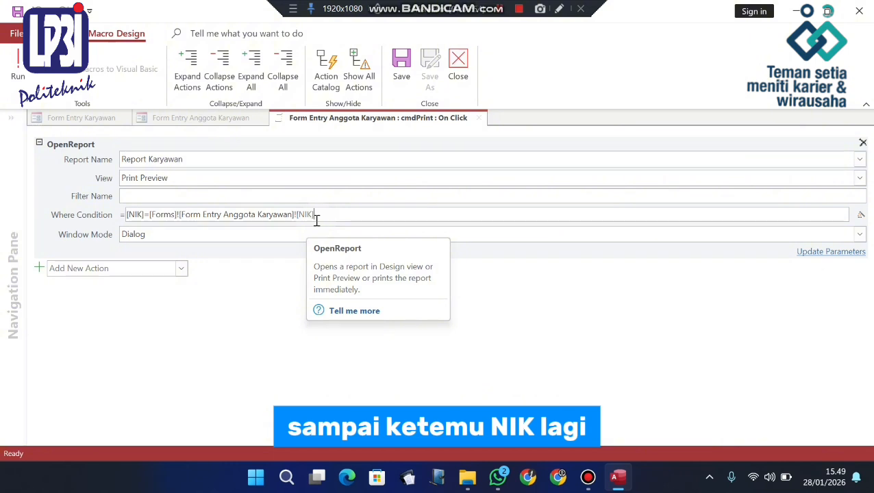
{"action": "left_click", "coordinate": [166, 235]}
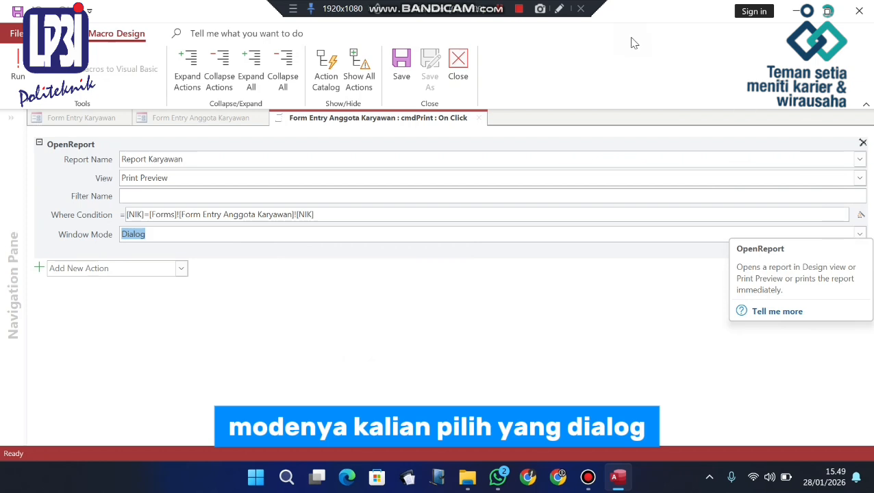
{"action": "left_click", "coordinate": [411, 68]}
{"action": "left_click", "coordinate": [459, 69]}
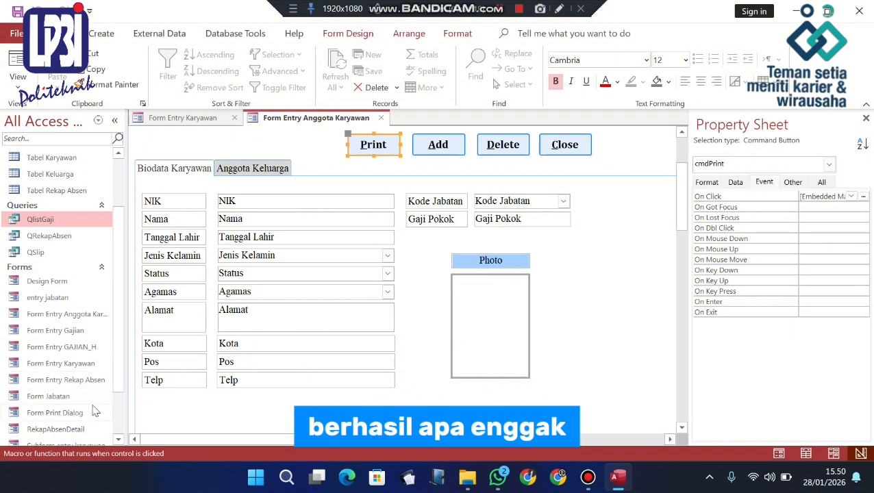
- Open Form Entry Anggota Karyawan in Form View and examine its employee record and the related database objects
{"action": "left_click", "coordinate": [85, 316]}
{"action": "double_click", "coordinate": [86, 317]}
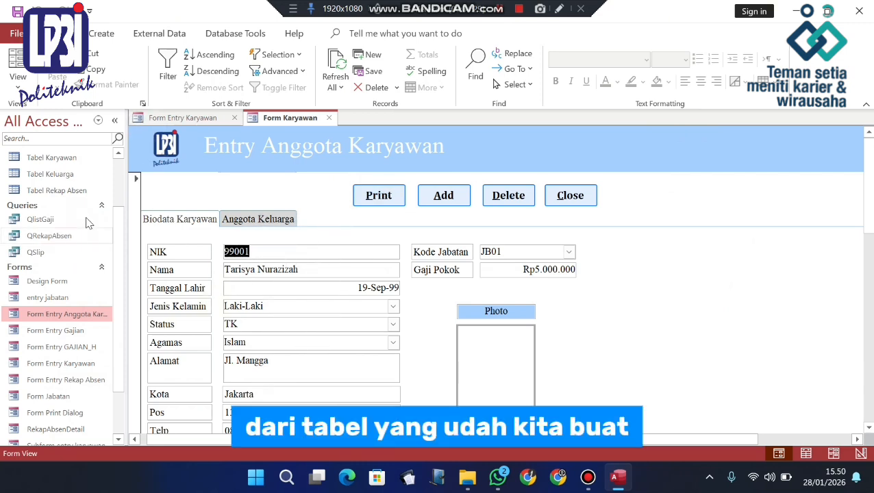
{"action": "scroll", "coordinate": [117, 301], "scroll_direction": "up", "scroll_amount": 3}
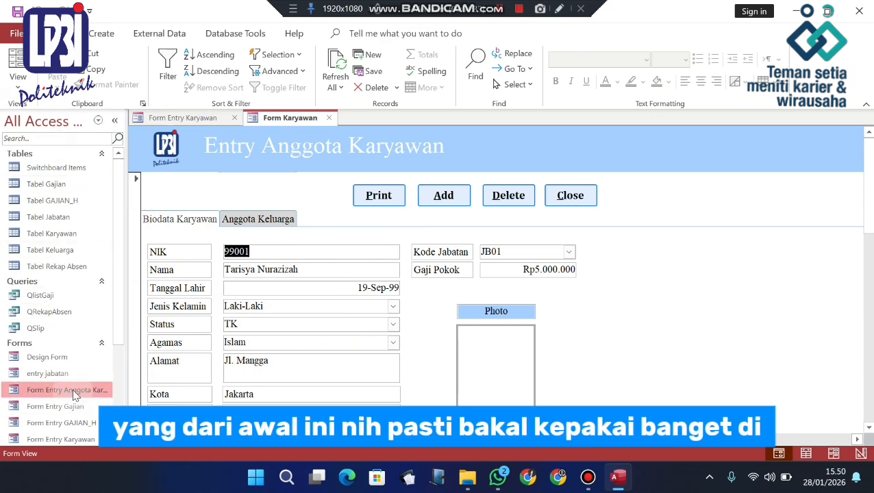
{"action": "scroll", "coordinate": [119, 329], "scroll_direction": "down", "scroll_amount": 5}
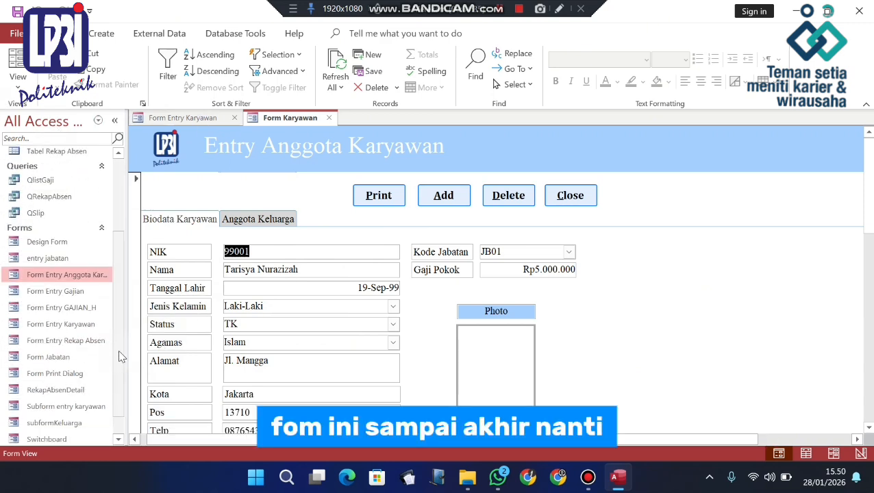
{"action": "left_click", "coordinate": [306, 263]}
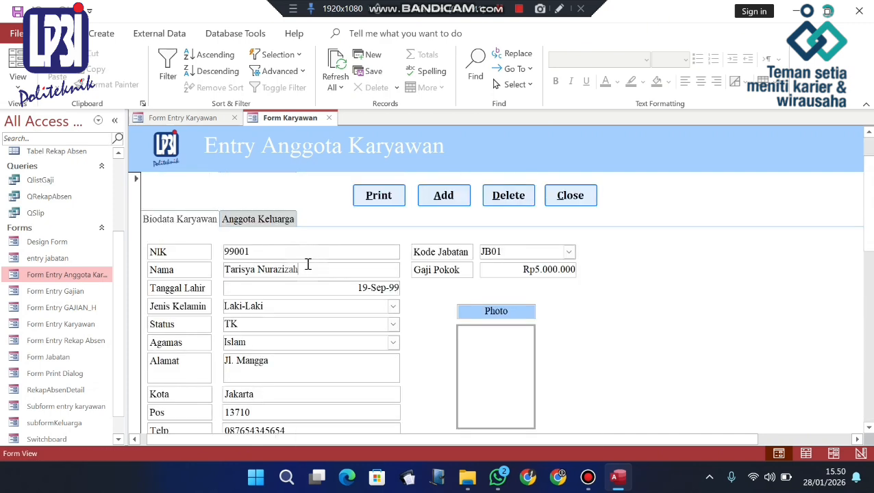
{"action": "scroll", "coordinate": [348, 274], "scroll_direction": "down", "scroll_amount": 6}
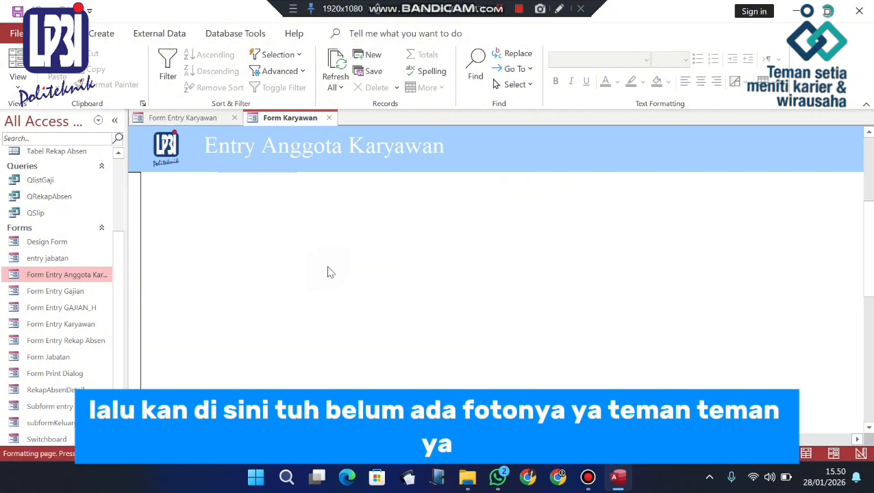
- Reopen Form Entry Anggota Karyawan in Design View to add the missing employee photo
{"action": "scroll", "coordinate": [328, 267], "scroll_direction": "up", "scroll_amount": 6}
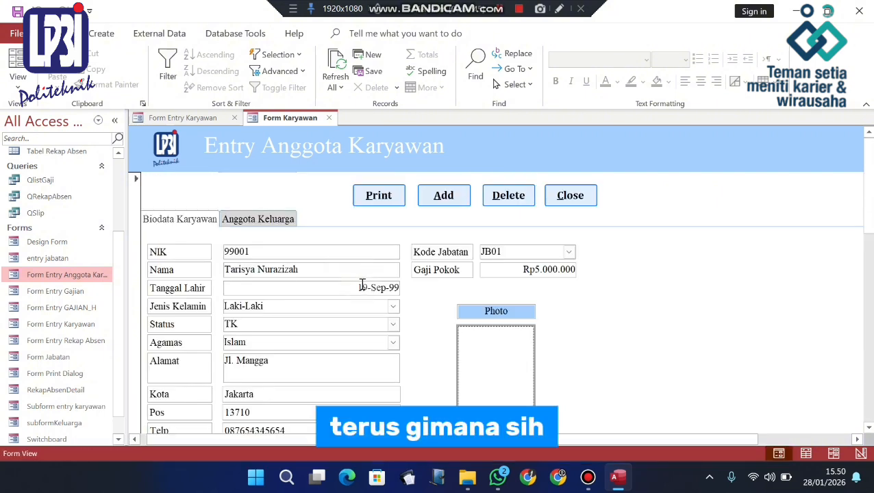
{"action": "right_click", "coordinate": [65, 281]}
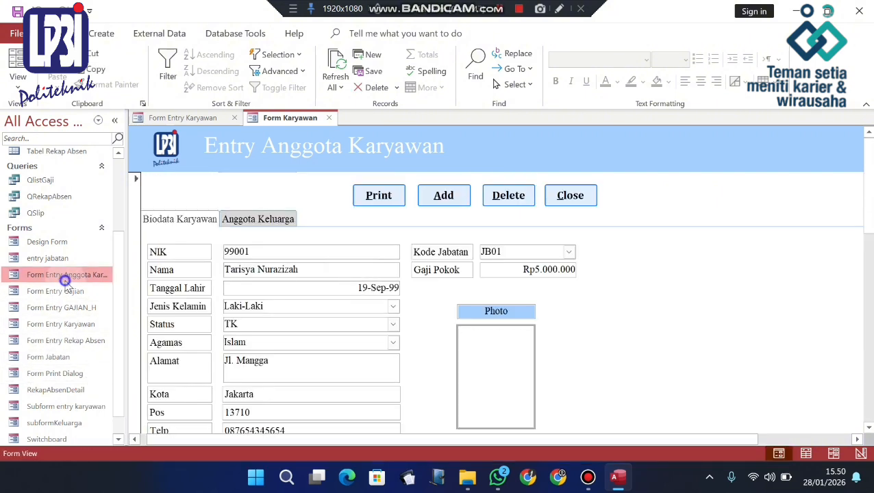
{"action": "left_click", "coordinate": [110, 106]}
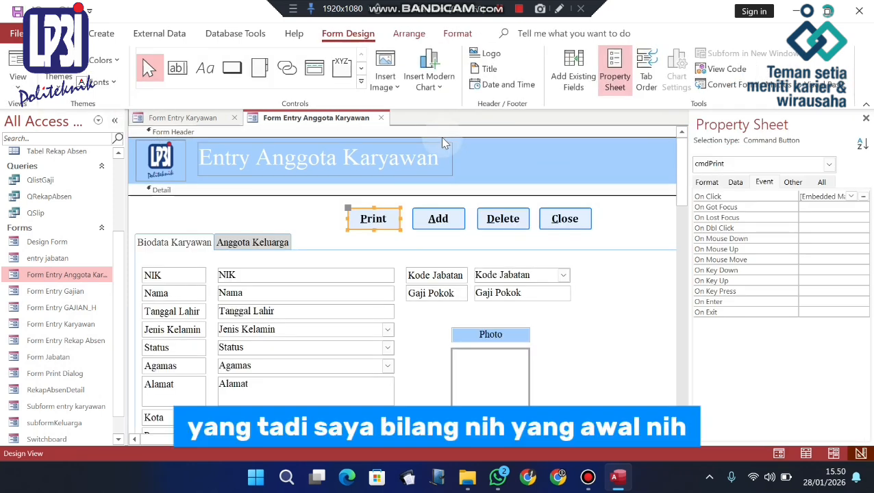
{"action": "left_click", "coordinate": [384, 74]}
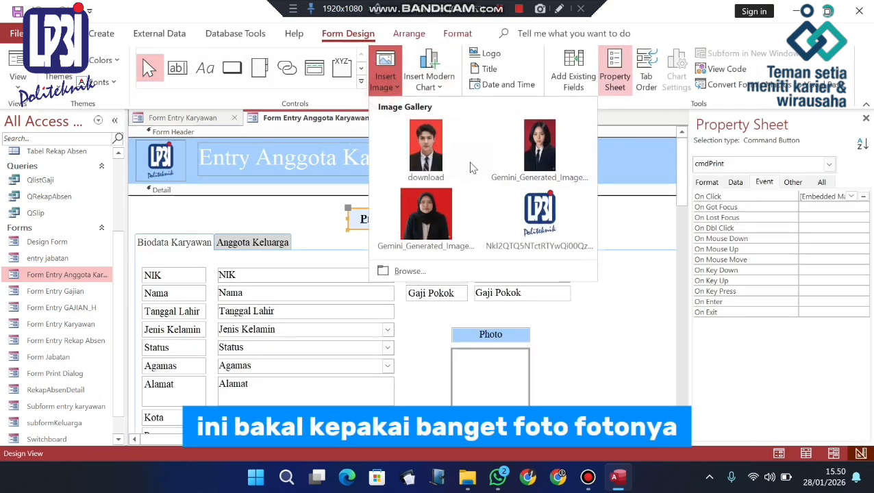
{"action": "left_click", "coordinate": [409, 226]}
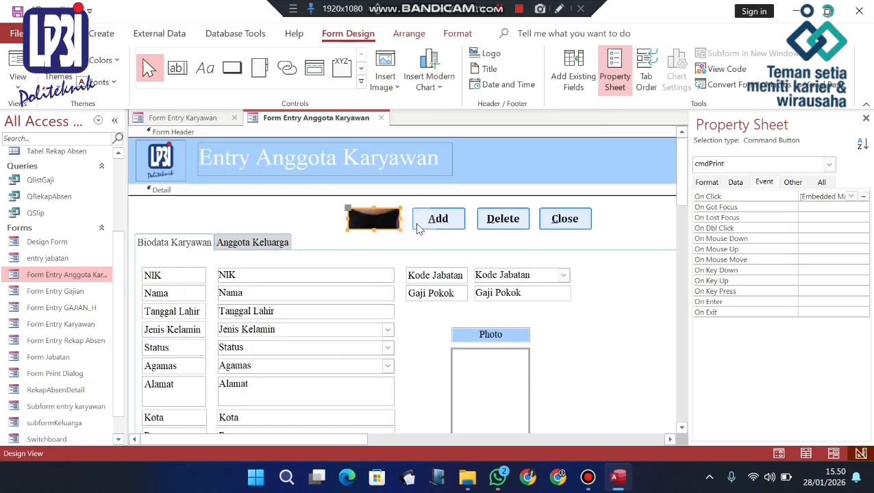
{"action": "left_click", "coordinate": [497, 356]}
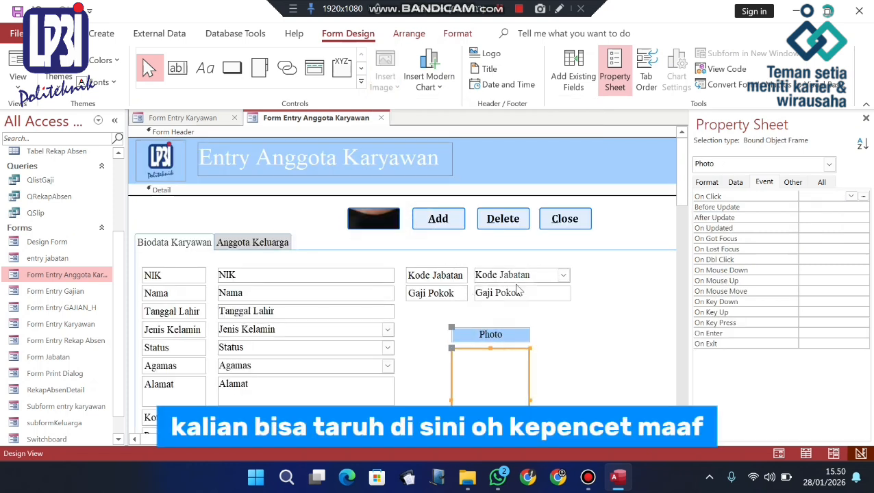
{"action": "key", "text": "ctrl+z"}
{"action": "left_click", "coordinate": [623, 335]}
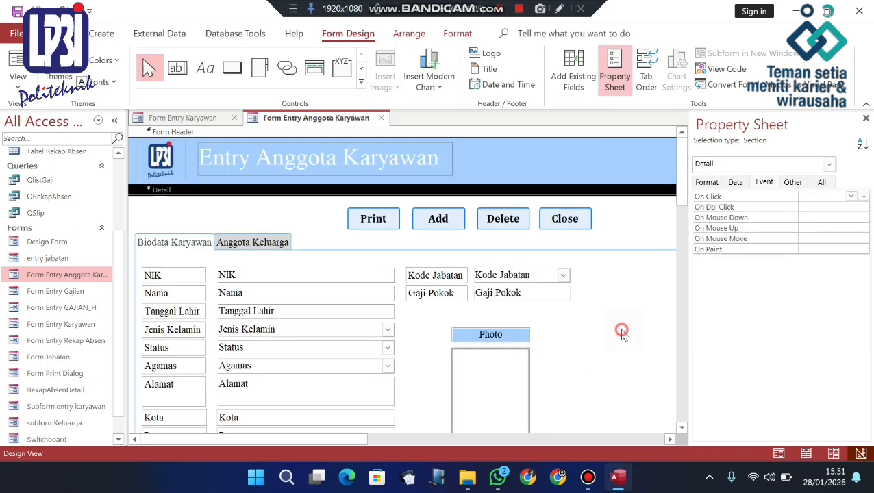
- Insert the gallery portrait with the black headscarf into the Photo frame on the Biodata Karyawan page and list all its properties
{"action": "left_click", "coordinate": [385, 77]}
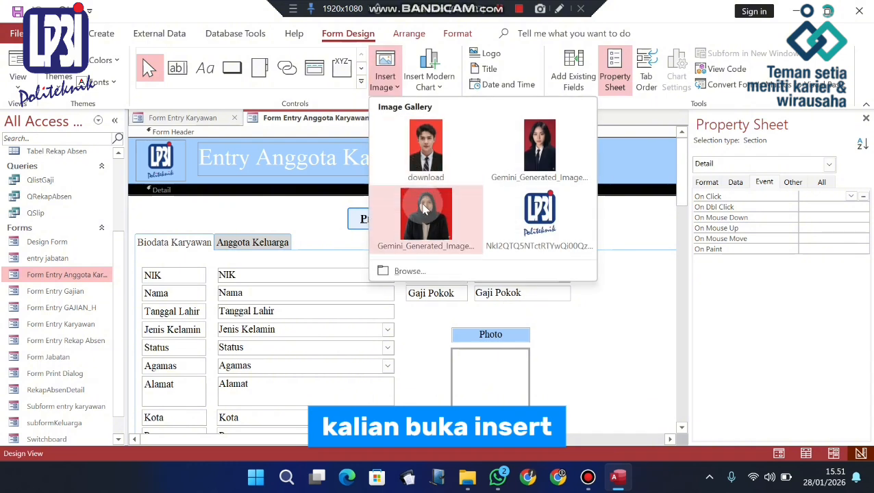
{"action": "left_click", "coordinate": [424, 213]}
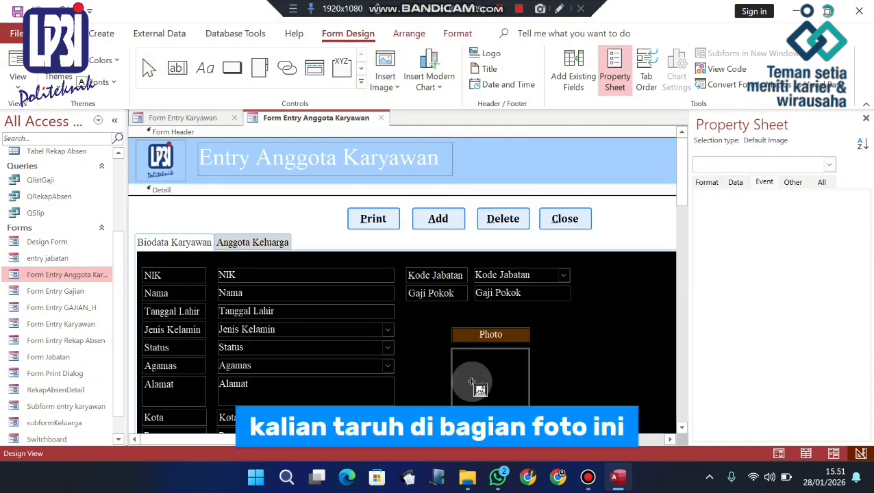
{"action": "left_click", "coordinate": [469, 364]}
{"action": "left_click_drag", "start_coordinate": [535, 371], "coordinate": [254, 159]}
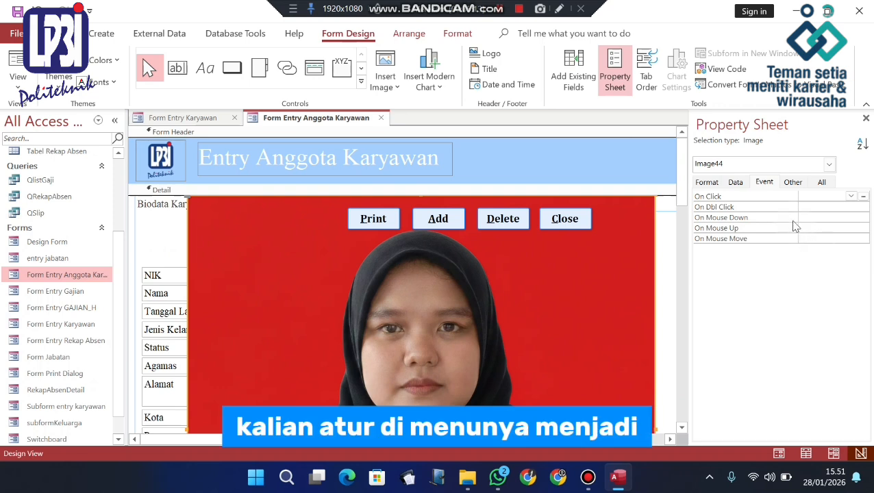
{"action": "left_click", "coordinate": [822, 182]}
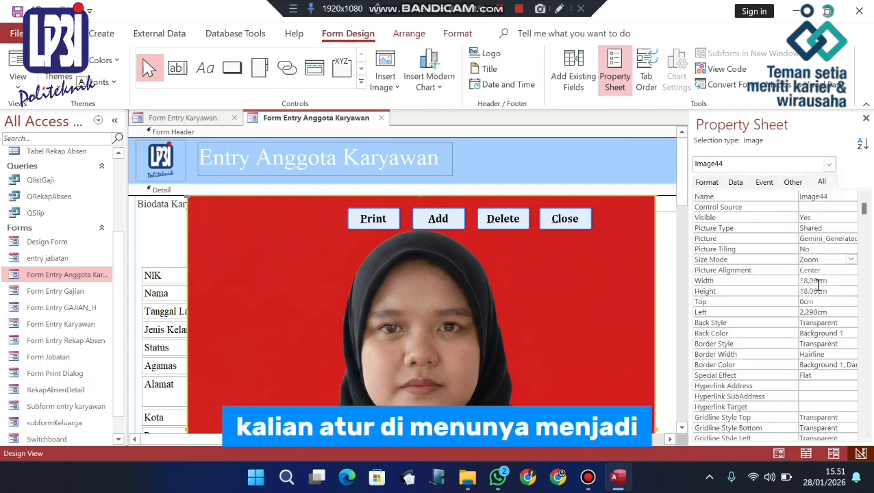
{"action": "left_click", "coordinate": [787, 281]}
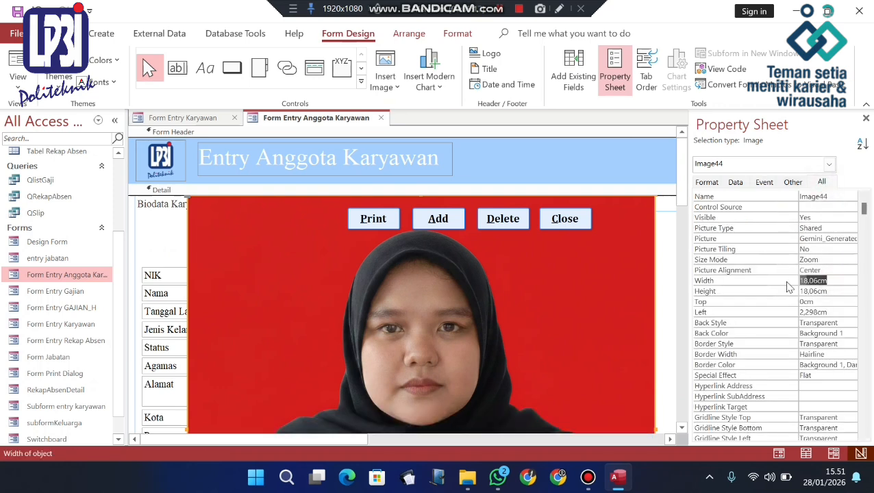
{"action": "type", "text": "3"}
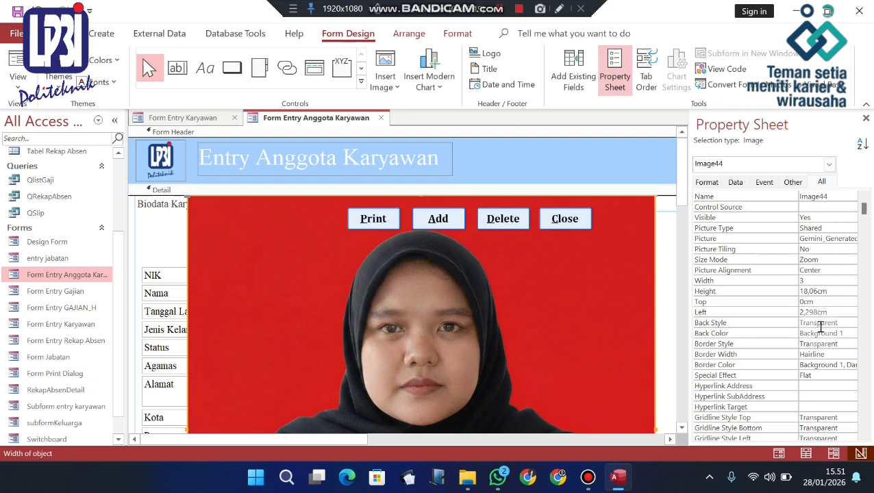
{"action": "type", "text": " cm"}
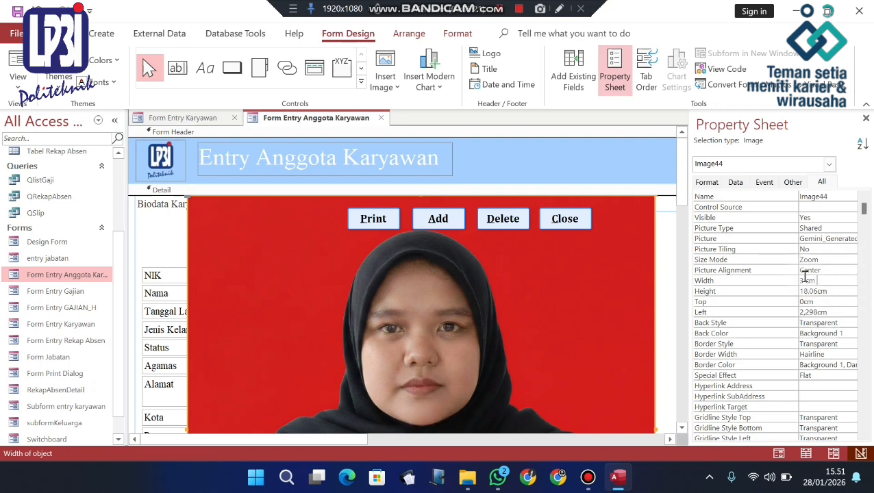
{"action": "left_click", "coordinate": [842, 294]}
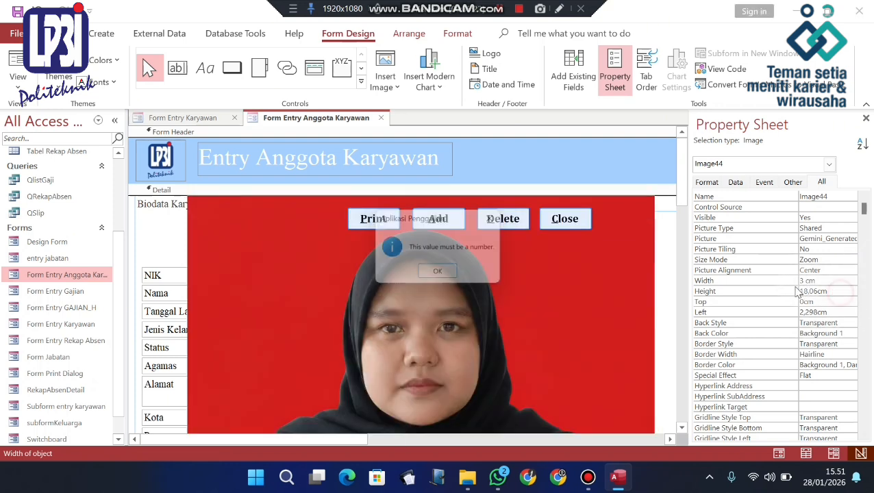
{"action": "left_click", "coordinate": [446, 274]}
{"action": "left_click_drag", "start_coordinate": [581, 270], "coordinate": [571, 310]}
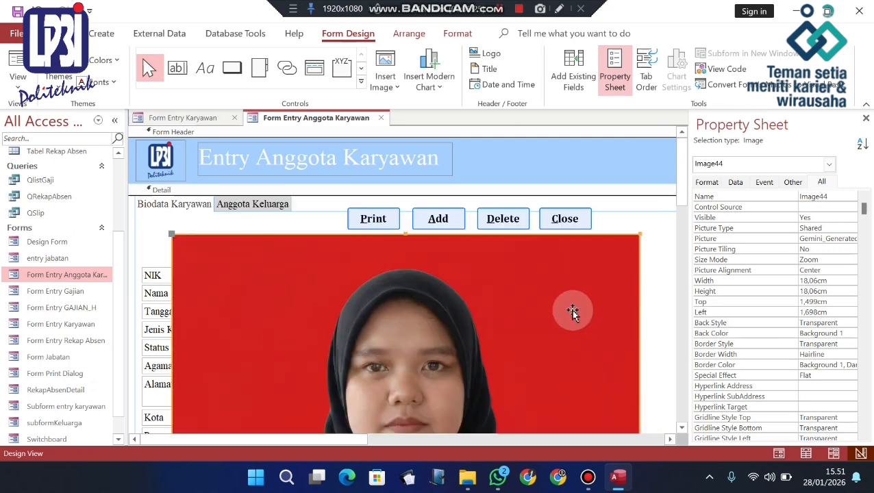
- Set the inserted portrait's width to 3 cm and its height to 4 cm
{"action": "double_click", "coordinate": [834, 280]}
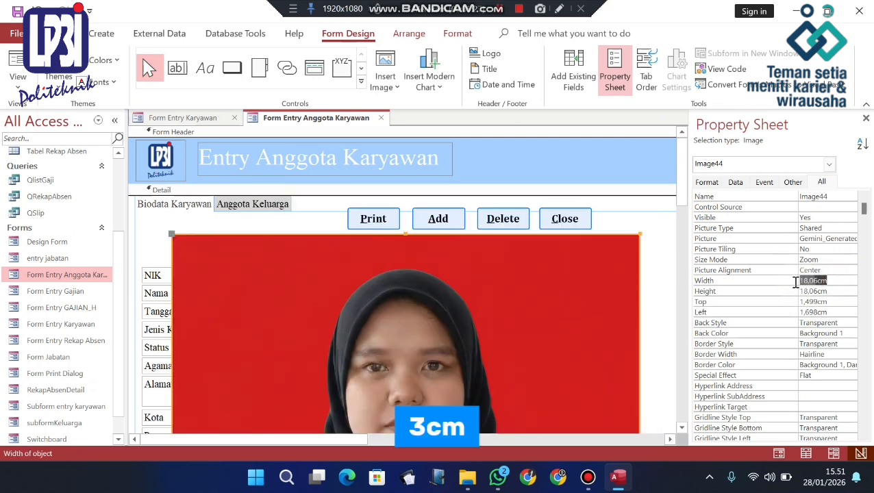
{"action": "type", "text": "3"}
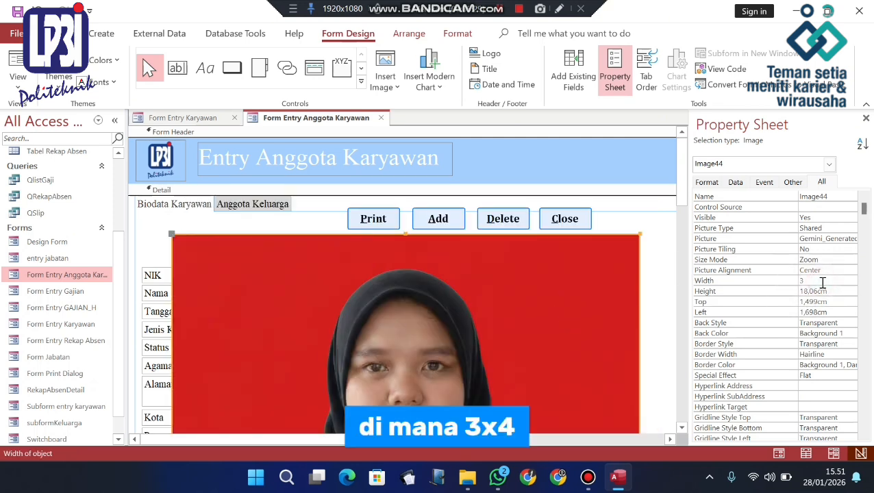
{"action": "double_click", "coordinate": [834, 293]}
{"action": "left_click", "coordinate": [835, 292]}
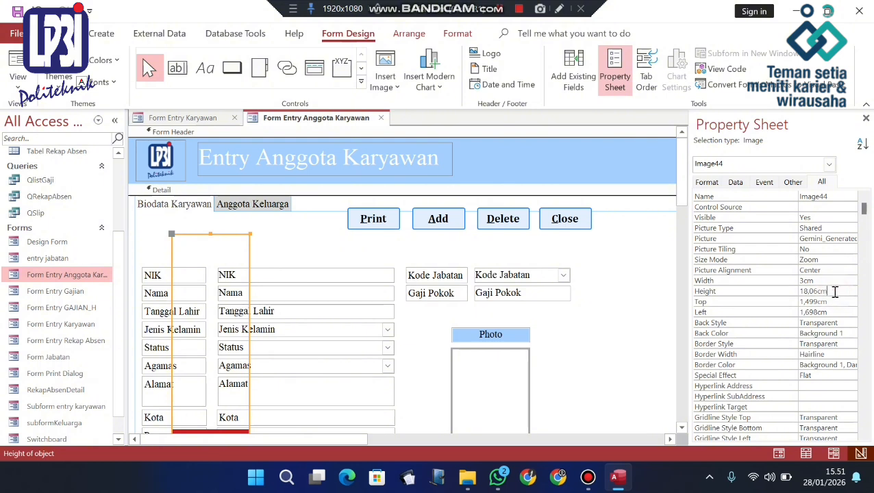
{"action": "type", "text": "4"}
{"action": "left_click", "coordinate": [649, 293]}
- Move the resized portrait onto the empty Photo frame, about 6 cm down and 12.5 cm across
{"action": "left_click_drag", "start_coordinate": [221, 251], "coordinate": [489, 367]}
{"action": "left_click_drag", "start_coordinate": [486, 313], "coordinate": [494, 310]}
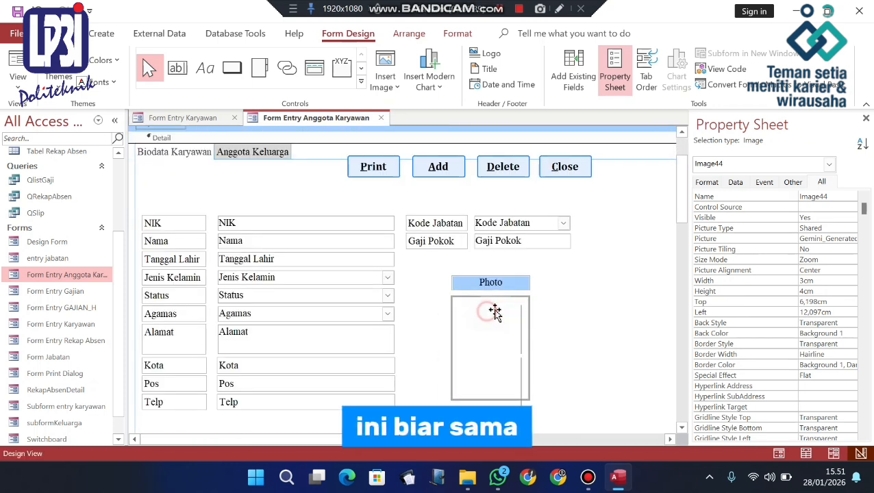
{"action": "left_click", "coordinate": [553, 329]}
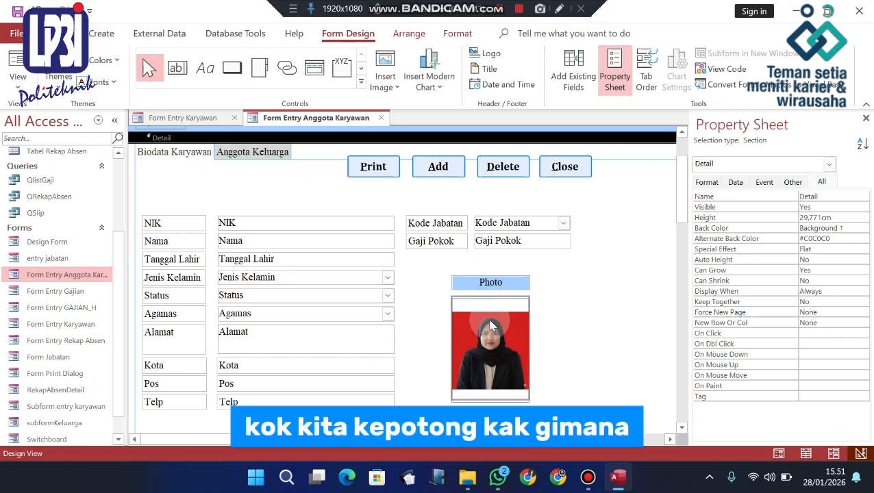
- Set the portrait's Size Mode to Stretch and nudge it into line with the Photo frame
{"action": "left_click", "coordinate": [497, 334]}
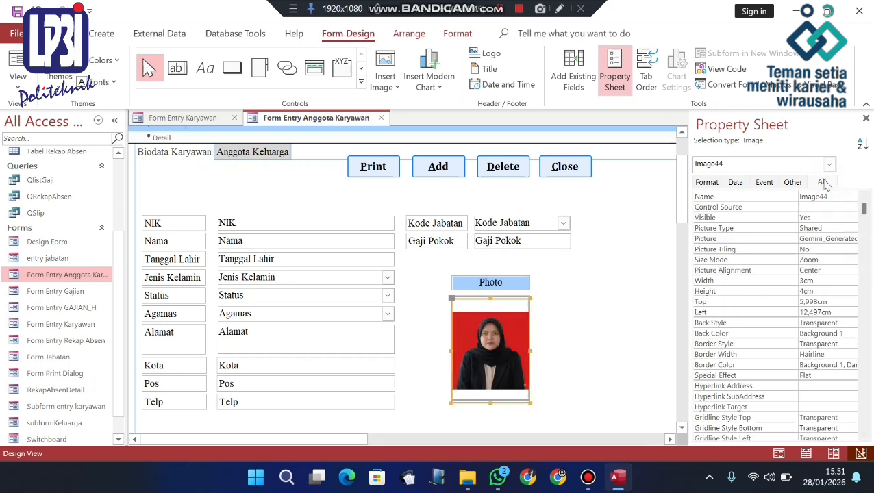
{"action": "left_click_drag", "start_coordinate": [688, 120], "coordinate": [626, 129]}
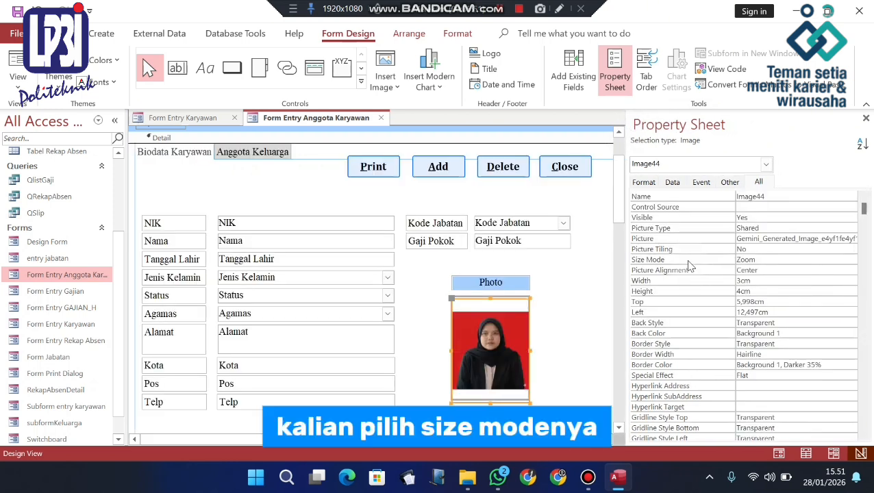
{"action": "left_click", "coordinate": [749, 259]}
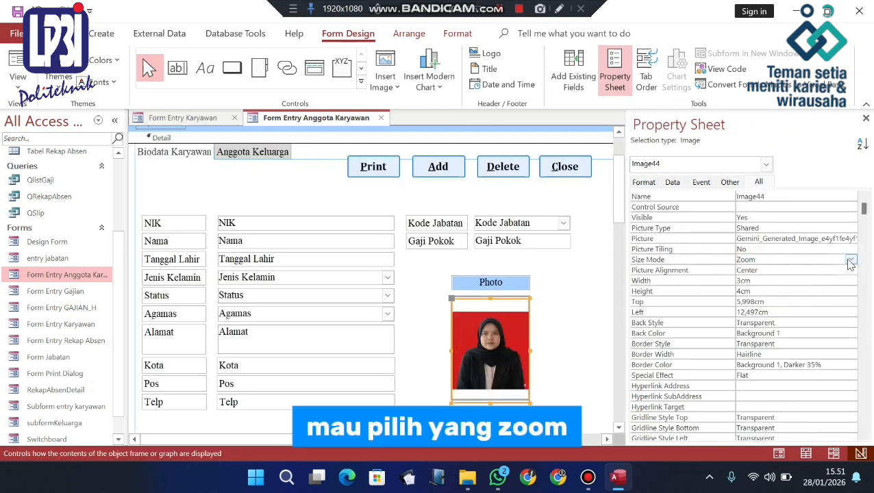
{"action": "left_click", "coordinate": [851, 261]}
{"action": "left_click", "coordinate": [811, 280]}
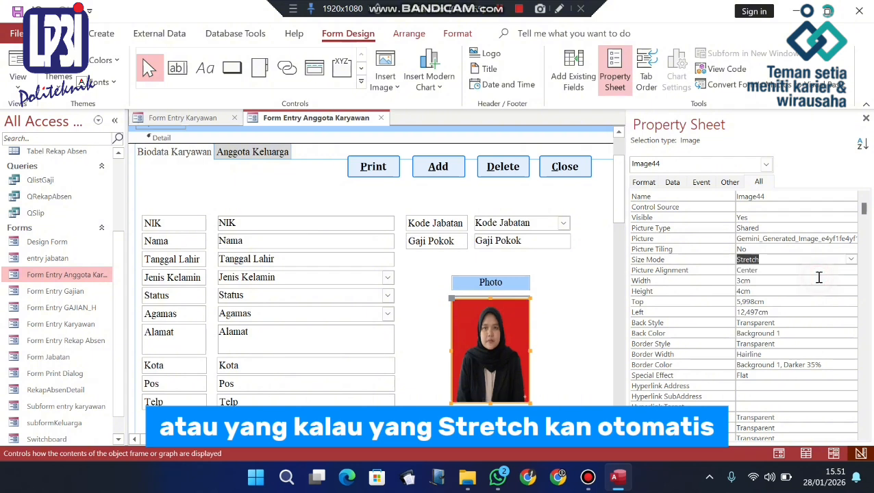
{"action": "left_click_drag", "start_coordinate": [500, 323], "coordinate": [500, 321]}
{"action": "left_click", "coordinate": [555, 326]}
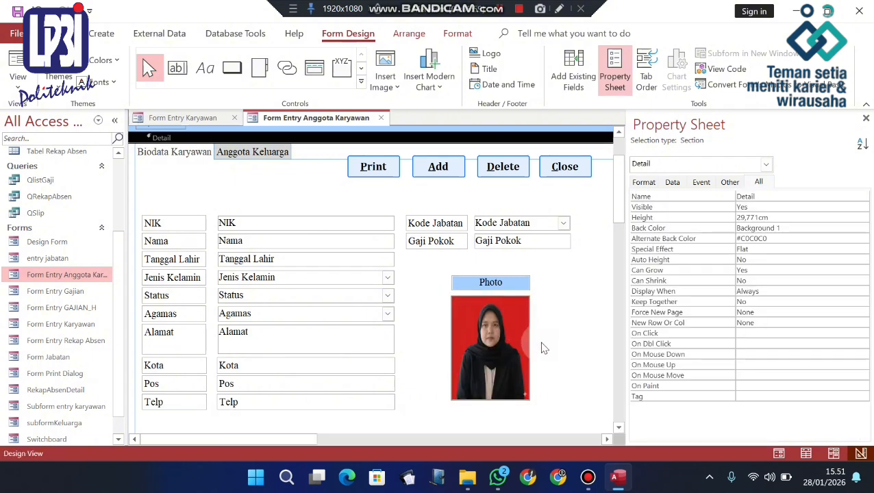
- Close the property sheet, show the form in Form View and check its Anggota Keluarga and Biodata Karyawan pages
{"action": "left_click", "coordinate": [865, 119]}
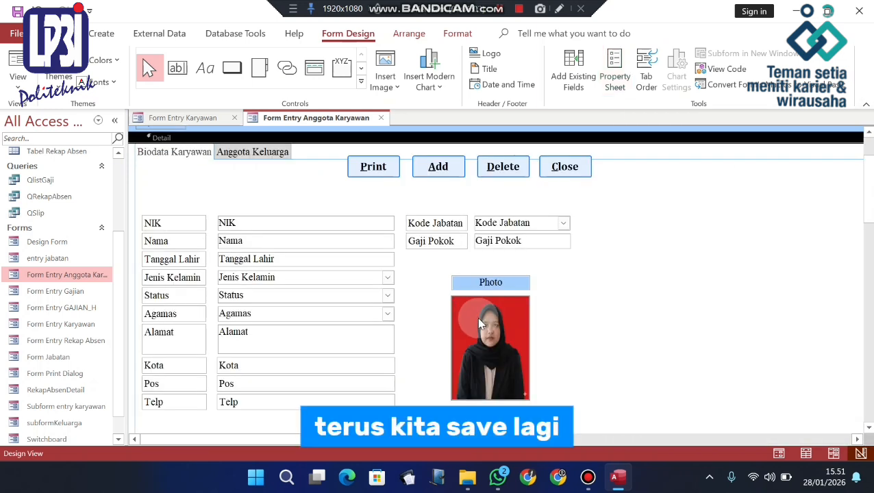
{"action": "double_click", "coordinate": [79, 275]}
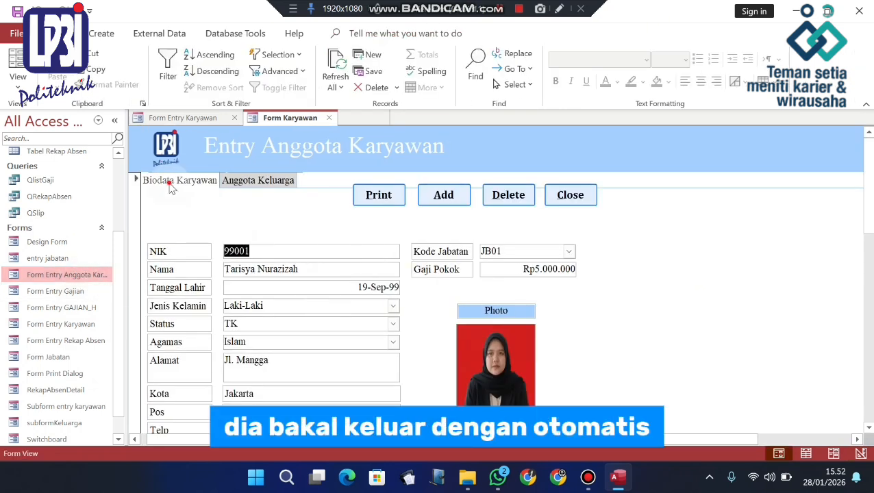
{"action": "left_click", "coordinate": [289, 183]}
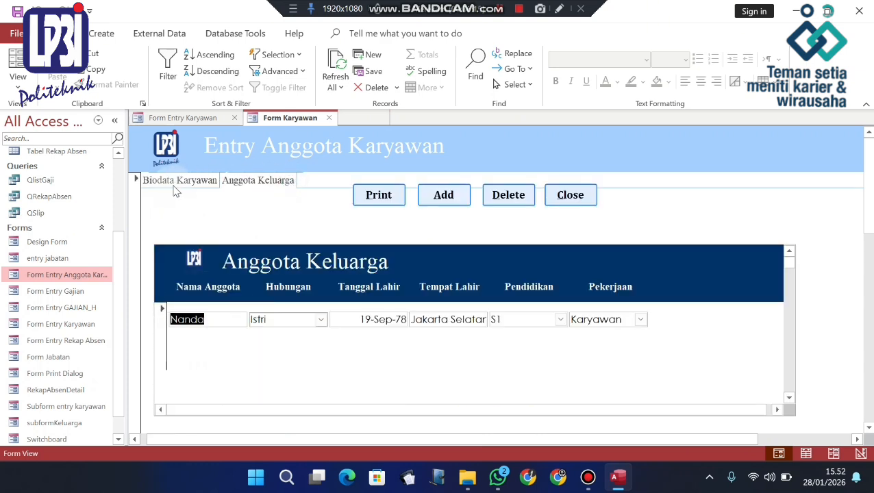
{"action": "left_click", "coordinate": [181, 182]}
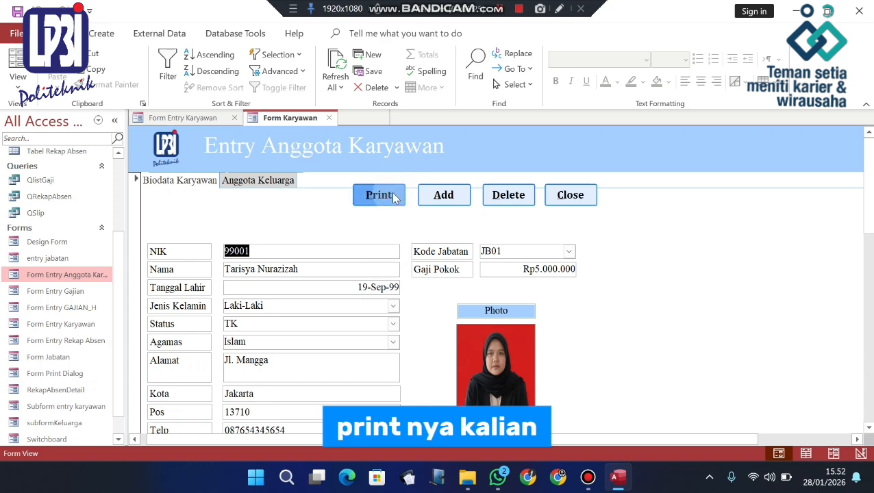
- Set the employee's Jenis Kelamin to Perempuan, then open the record's Report Karyawan print preview and move its window for viewing
{"action": "left_click", "coordinate": [394, 307]}
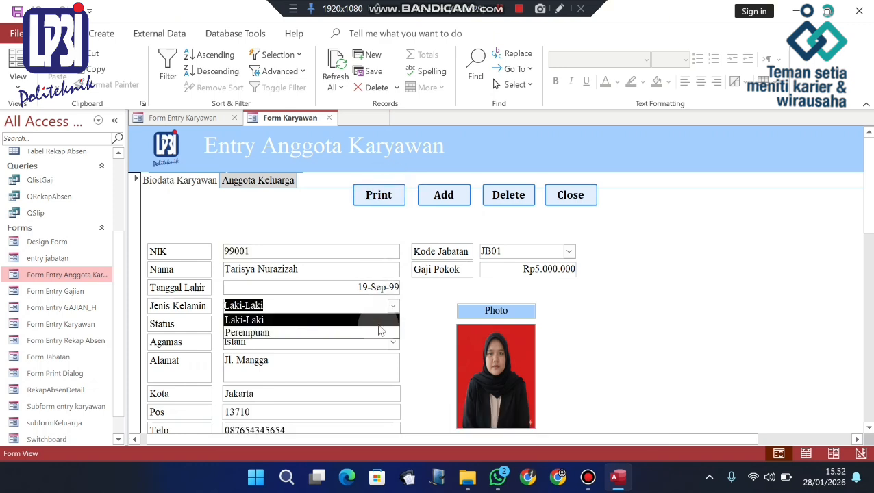
{"action": "left_click", "coordinate": [378, 334]}
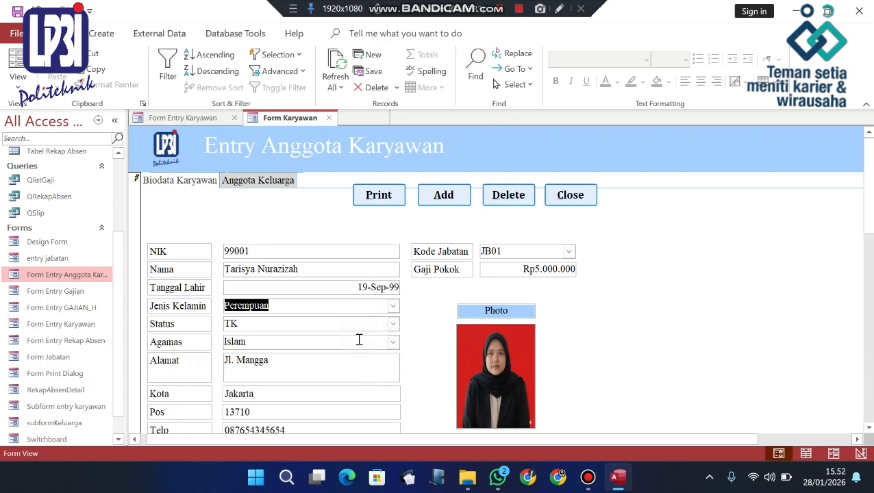
{"action": "left_click", "coordinate": [389, 200]}
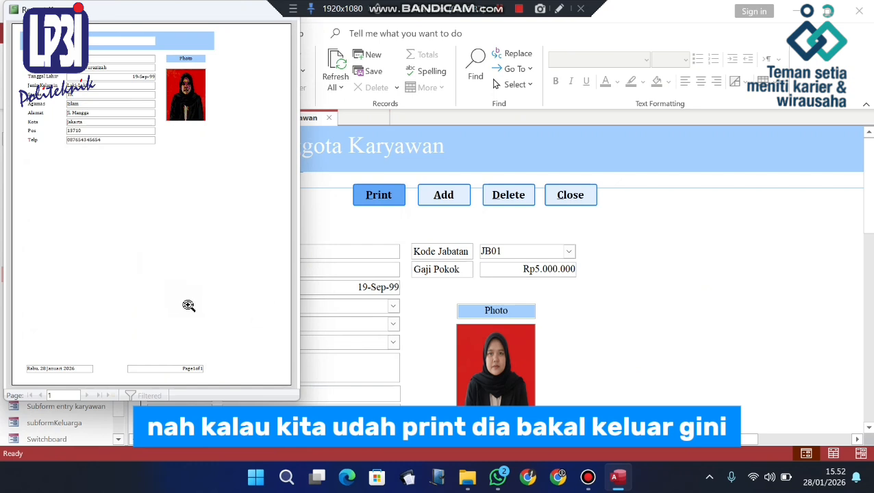
{"action": "left_click_drag", "start_coordinate": [137, 16], "coordinate": [480, 110]}
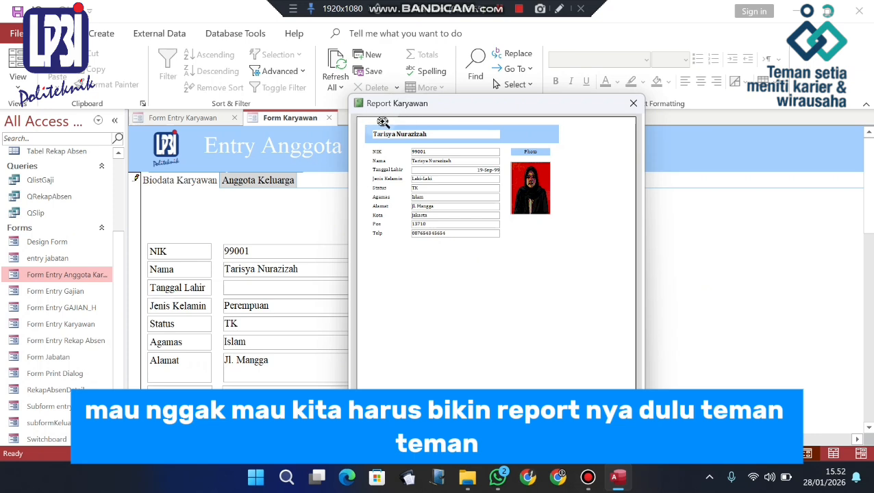
{"action": "left_click_drag", "start_coordinate": [469, 105], "coordinate": [391, 32]}
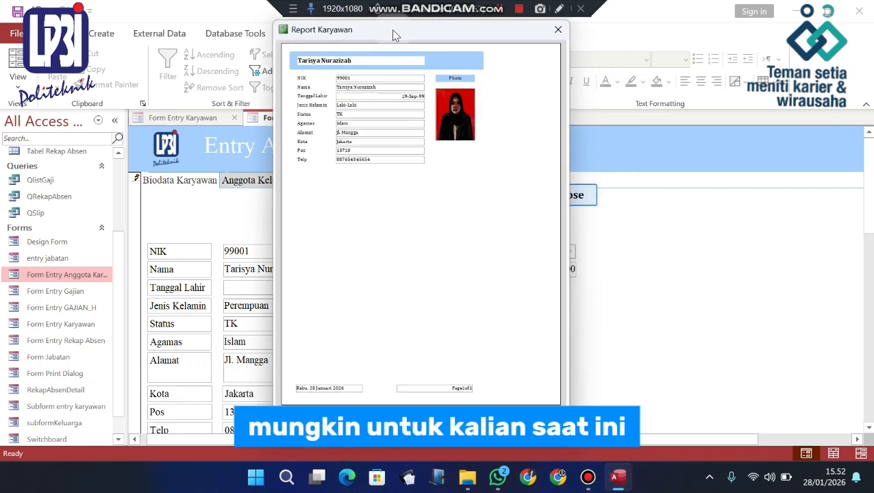
- Close the Report Karyawan print preview and show the employee form's Anggota Keluarga page
{"action": "left_click", "coordinate": [556, 31]}
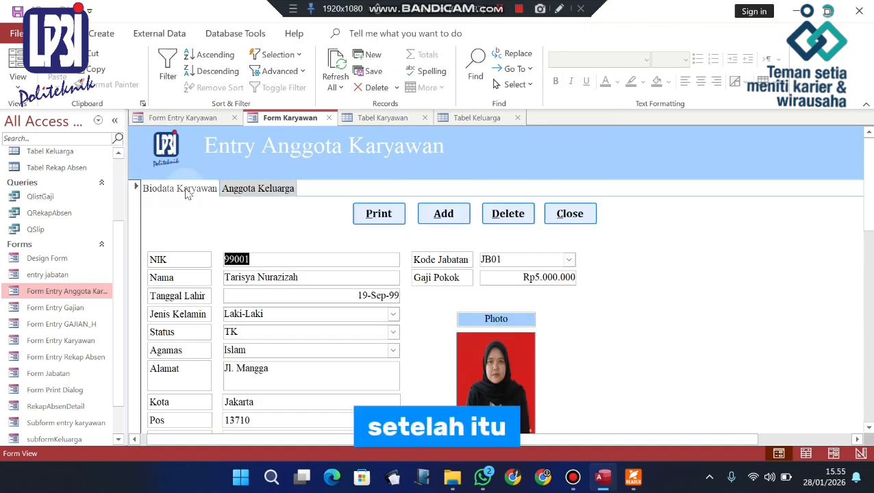
{"action": "left_click", "coordinate": [235, 190]}
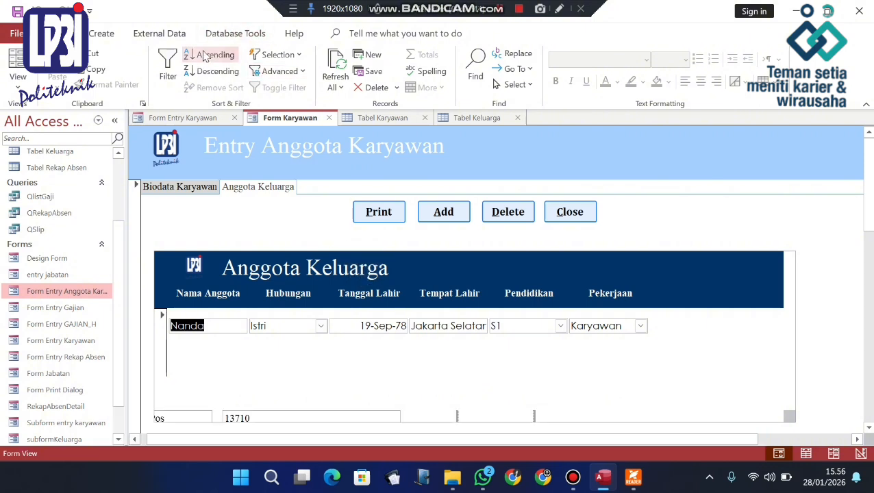
{"action": "left_click", "coordinate": [137, 35]}
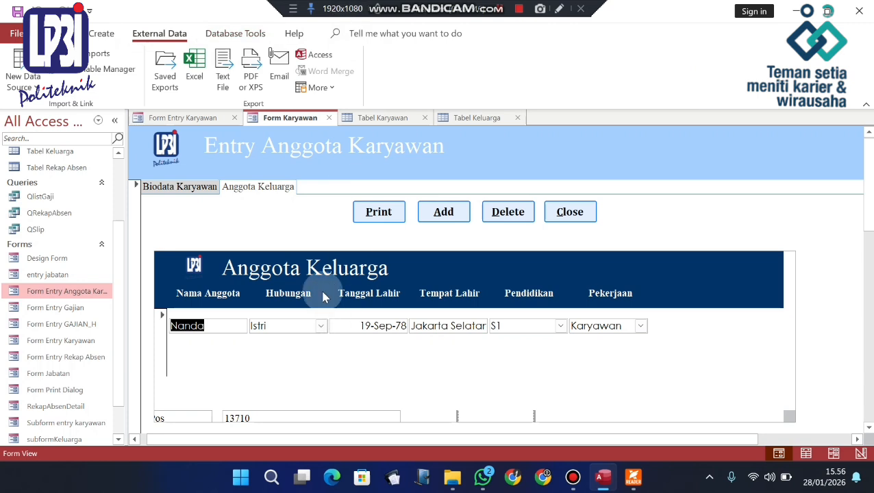
- Switch Form Entry Anggota Karyawan to Design View, look through the full set of form controls, and return to Form View
{"action": "right_click", "coordinate": [87, 296]}
{"action": "left_click", "coordinate": [137, 115]}
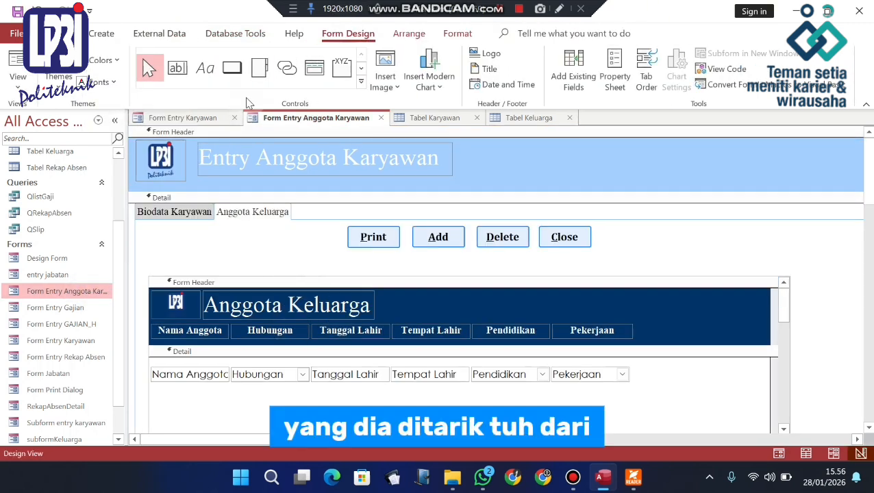
{"action": "left_click", "coordinate": [361, 81]}
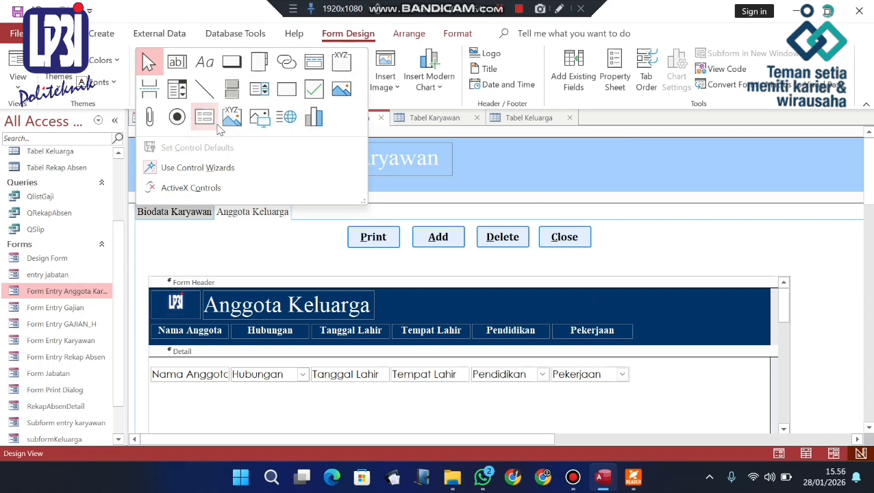
{"action": "left_click", "coordinate": [364, 275]}
{"action": "left_click", "coordinate": [89, 287]}
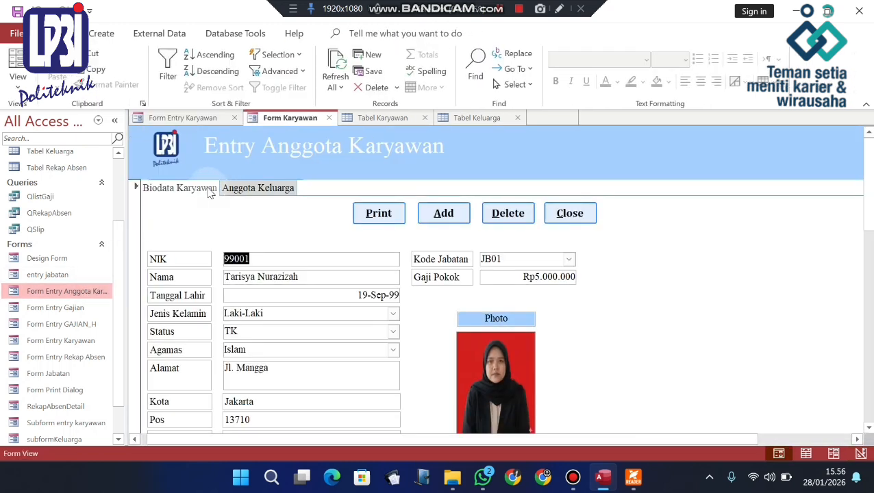
- Check the family record on the Anggota Keluarga page against its source data in Tabel Keluarga
{"action": "left_click", "coordinate": [244, 187]}
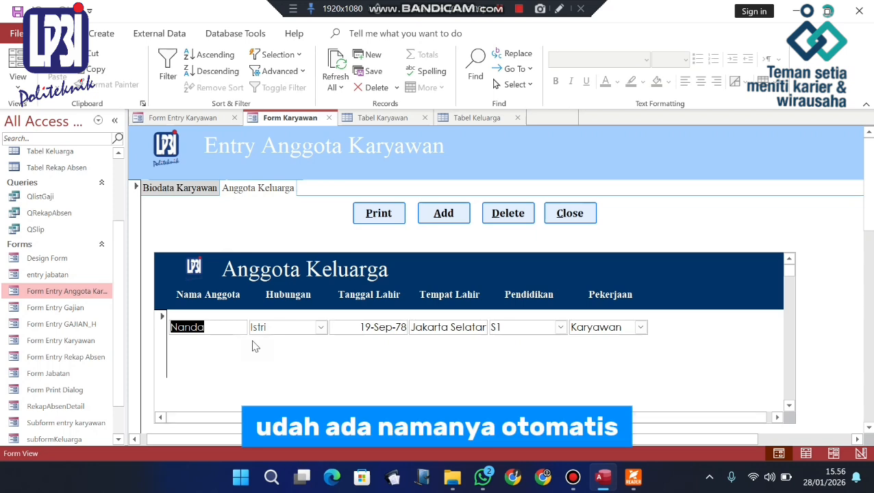
{"action": "left_click", "coordinate": [222, 322]}
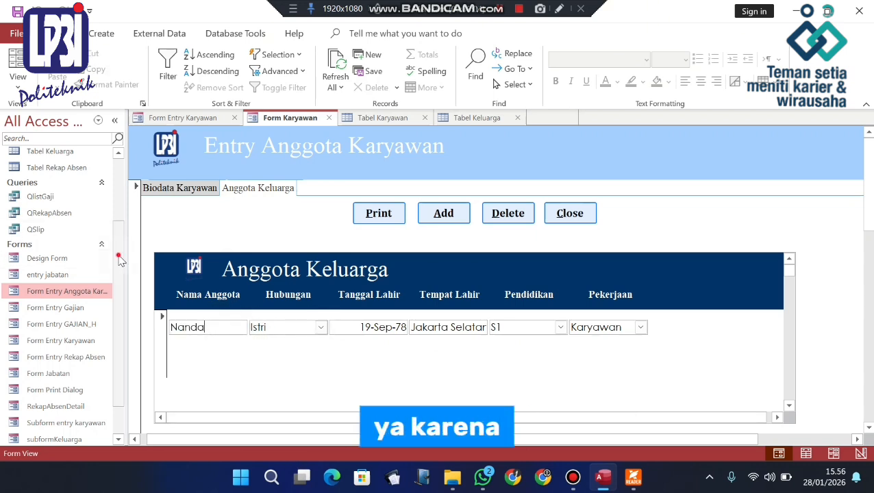
{"action": "scroll", "coordinate": [100, 274], "scroll_direction": "up", "scroll_amount": 3}
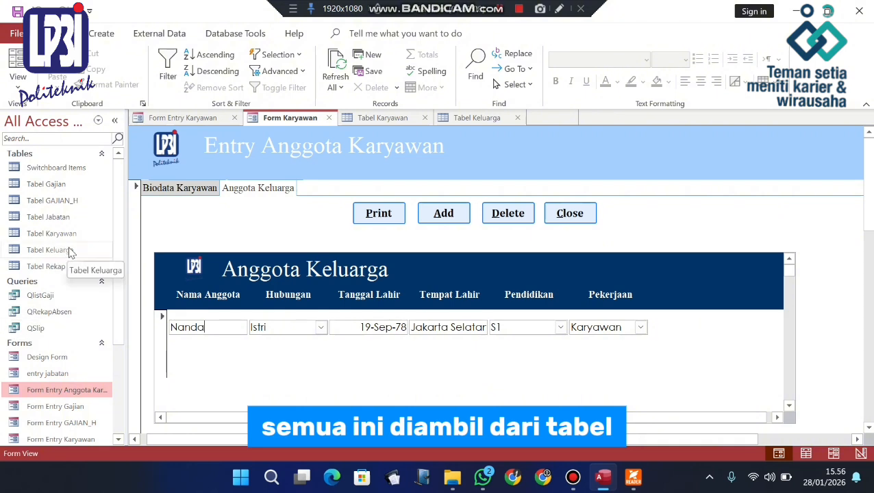
{"action": "double_click", "coordinate": [70, 251]}
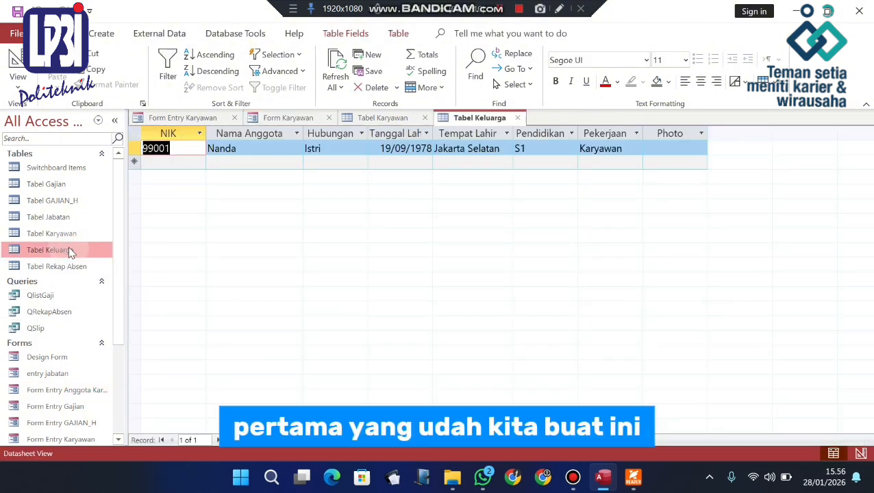
{"action": "left_click", "coordinate": [234, 154]}
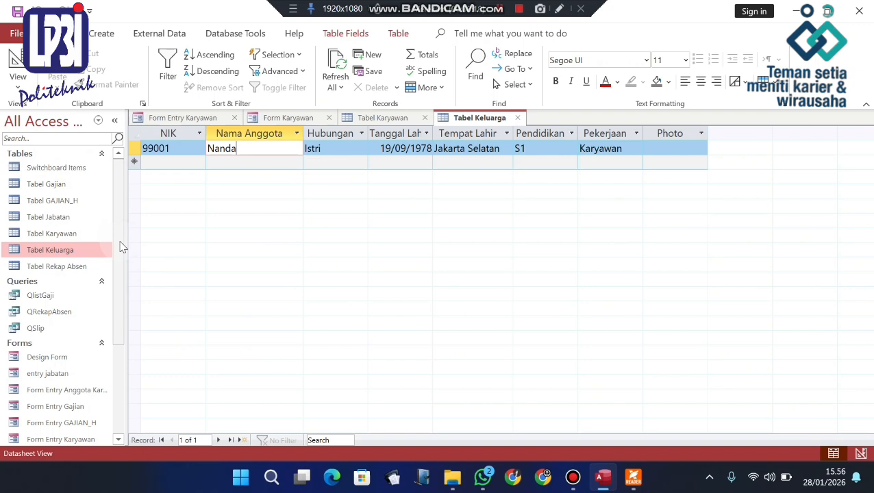
- Close the Tabel Keluarga and Tabel Karyawan datasheets
{"action": "scroll", "coordinate": [114, 250], "scroll_direction": "down", "scroll_amount": 1}
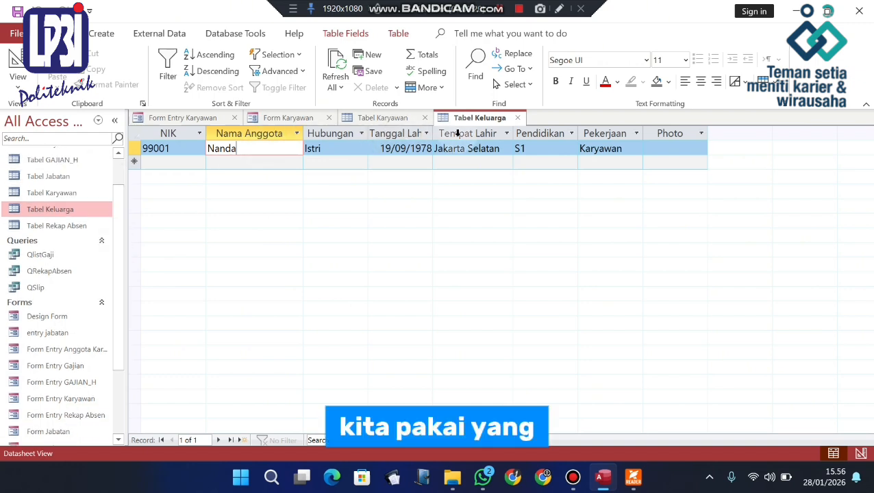
{"action": "left_click", "coordinate": [517, 117]}
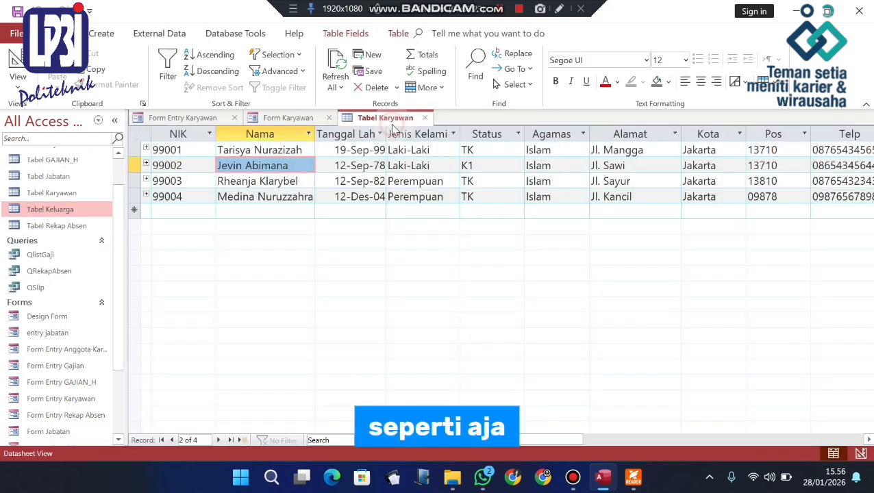
{"action": "left_click", "coordinate": [423, 118]}
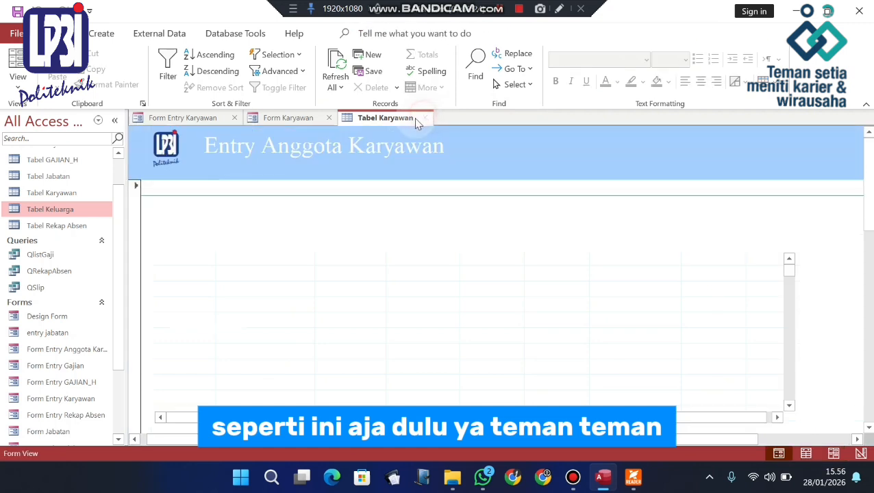